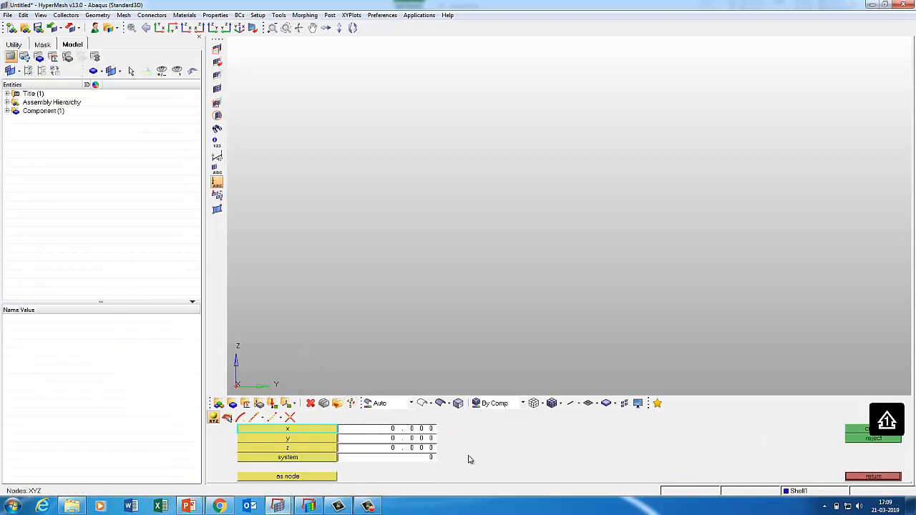
Step: Create a node at the global origin with x, y and z all set to 0
click(858, 427)
key(g)
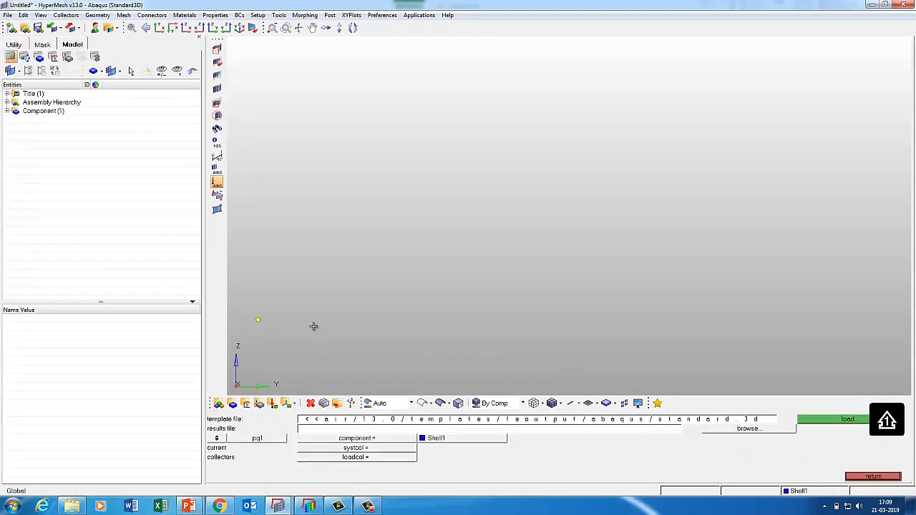
key(Escape)
key(Escape)
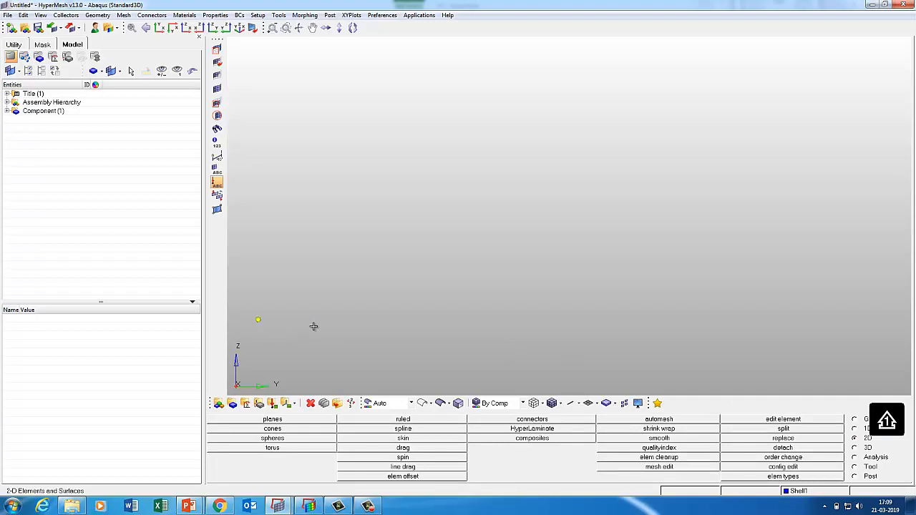
Step: Duplicate the origin node and translate the copy 0.1 in the positive z direction
key(shift+F4)
shift+drag(255, 311, 267, 330)
click(285, 420)
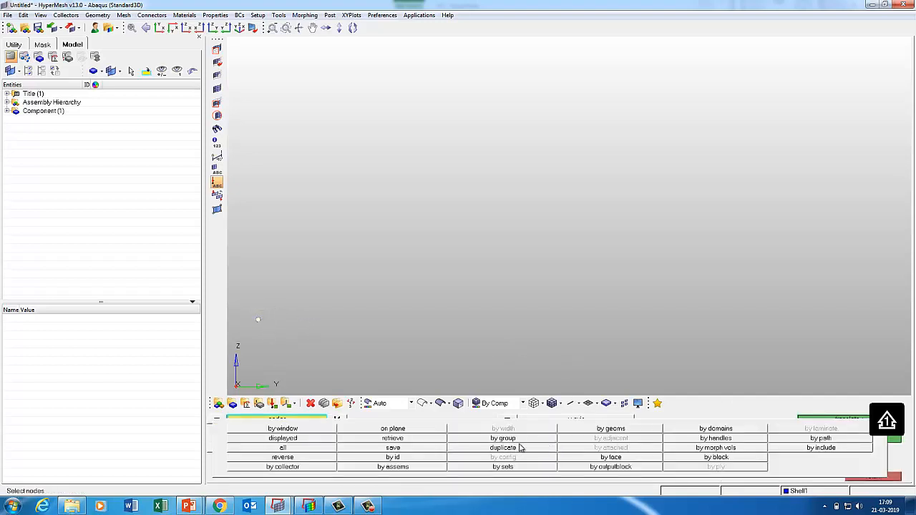
click(494, 448)
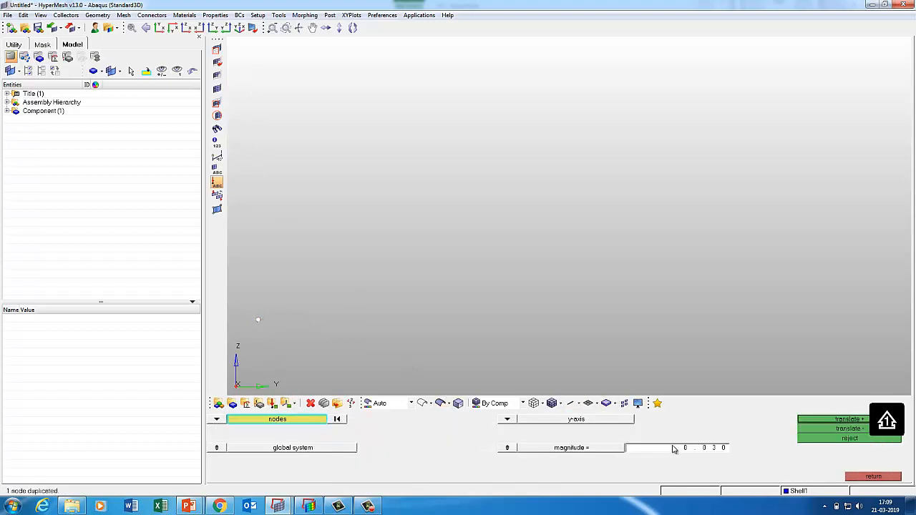
click(507, 420)
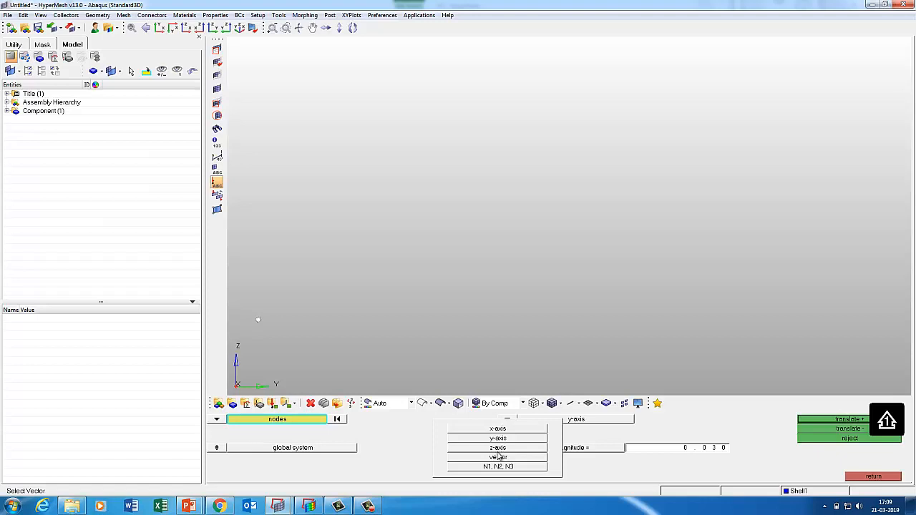
click(498, 448)
double_click(695, 449)
text(0)
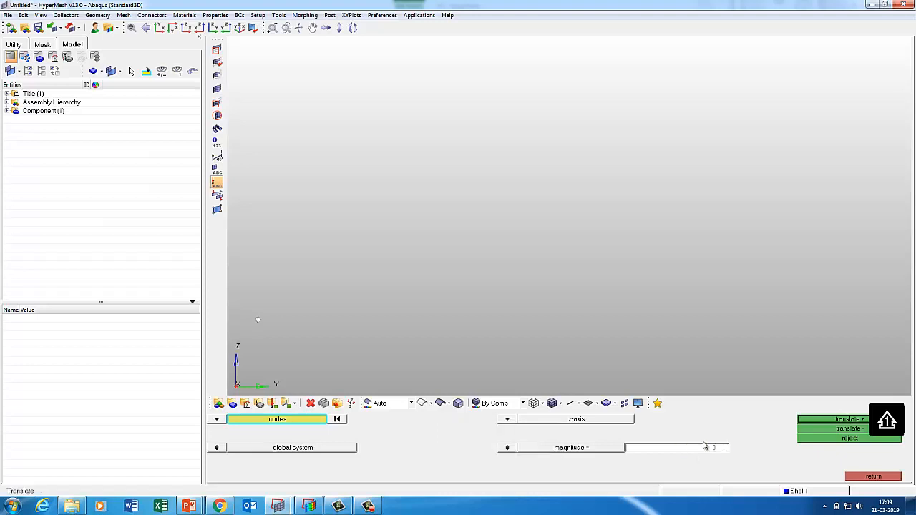
click(823, 420)
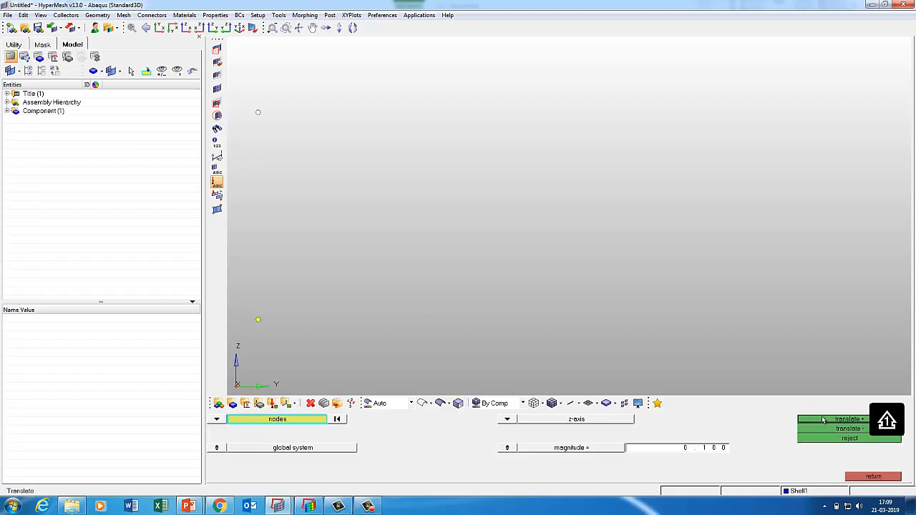
Step: Duplicate both nodes and translate the copies 0.03 in the positive y direction
click(337, 420)
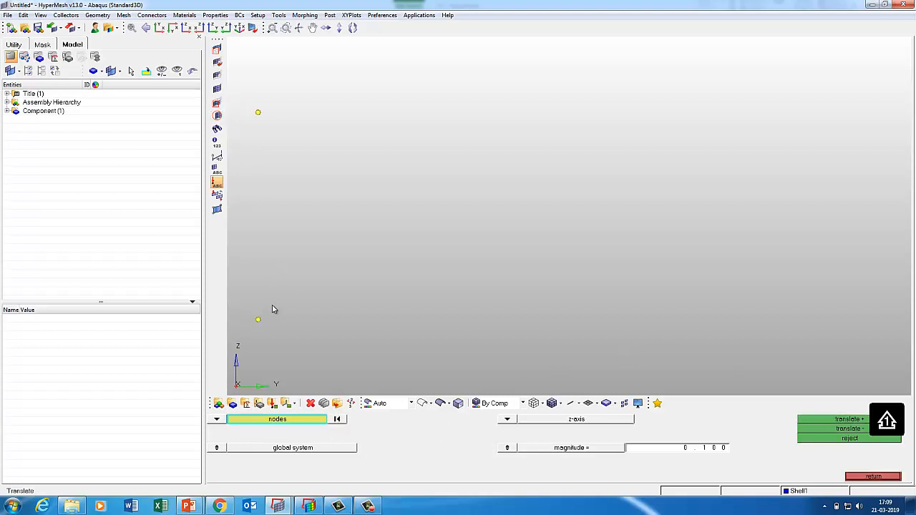
shift+drag(241, 101, 280, 332)
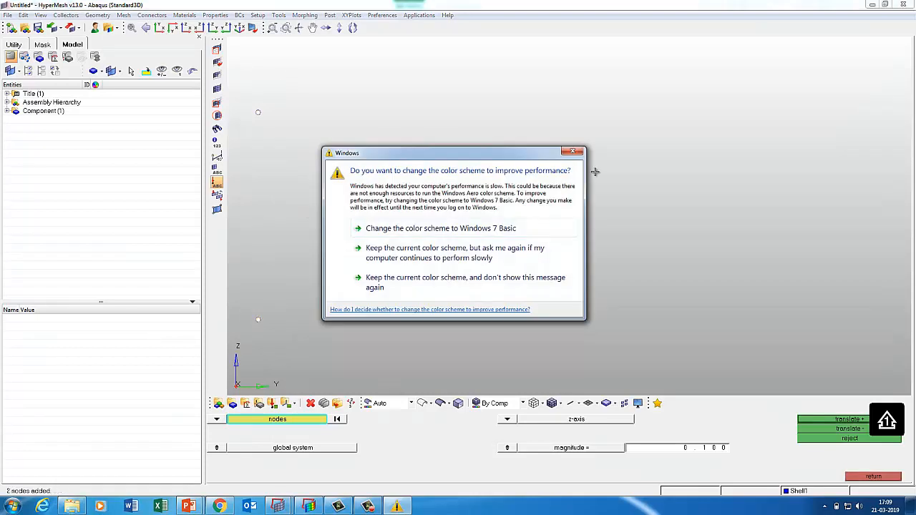
click(572, 153)
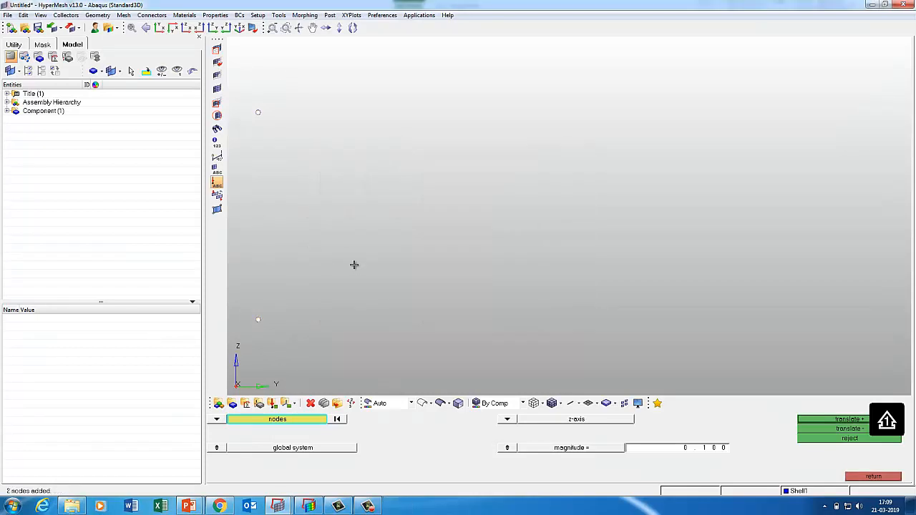
click(294, 421)
click(503, 448)
click(507, 421)
click(497, 437)
click(667, 448)
text(0.0)
click(833, 419)
Step: Duplicate the two newest nodes and translate the copies 0.1 along positive y for the brick layer
click(299, 423)
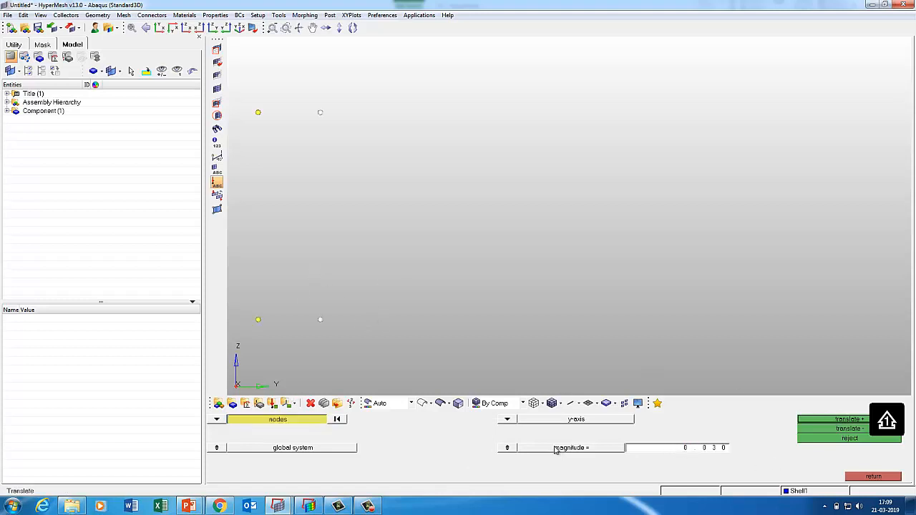
click(530, 453)
double_click(705, 449)
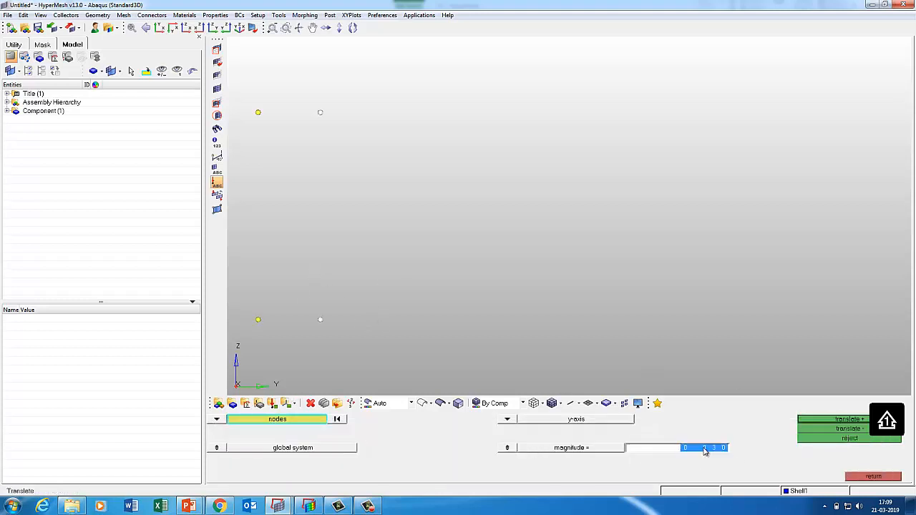
text(0.1)
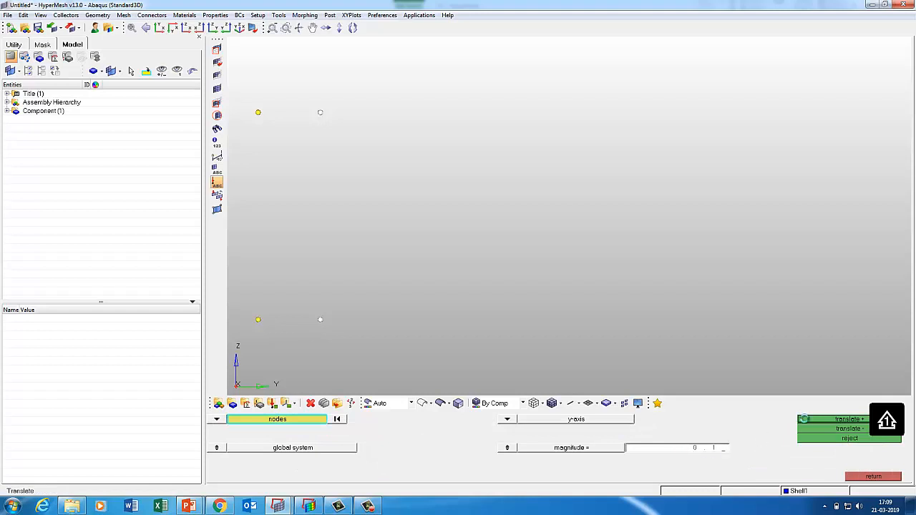
click(804, 420)
Step: Duplicate the outermost node pair and translate the copies 0.03 along positive y for the second insulation layer
click(301, 424)
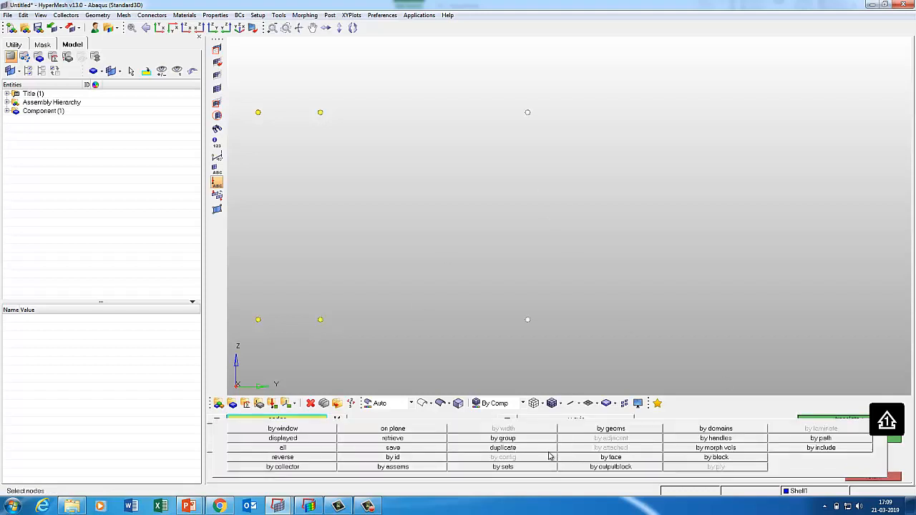
click(537, 454)
double_click(717, 449)
key(BackSpace)
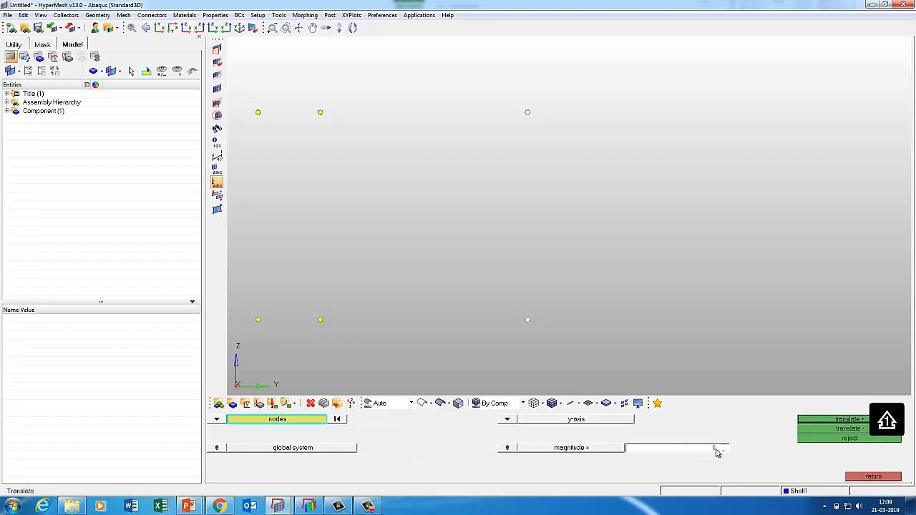
click(824, 423)
click(872, 477)
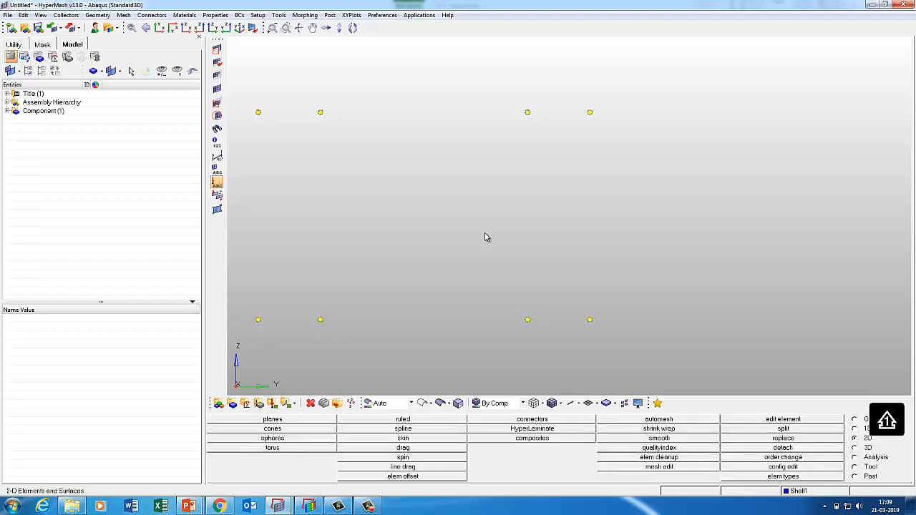
Step: Measure the distances between each pair of neighbouring nodes along the upper row
key(F4)
click(258, 112)
click(319, 111)
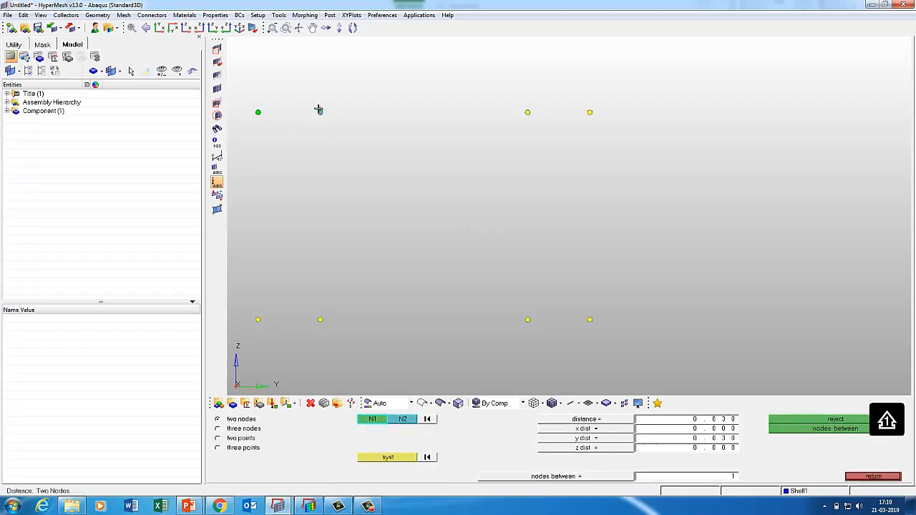
click(428, 419)
click(320, 112)
click(529, 112)
click(427, 418)
click(527, 112)
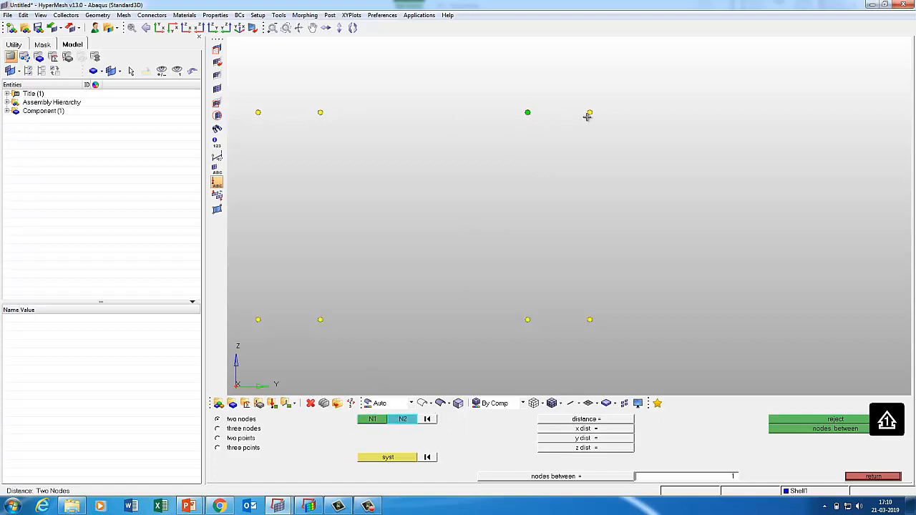
click(589, 112)
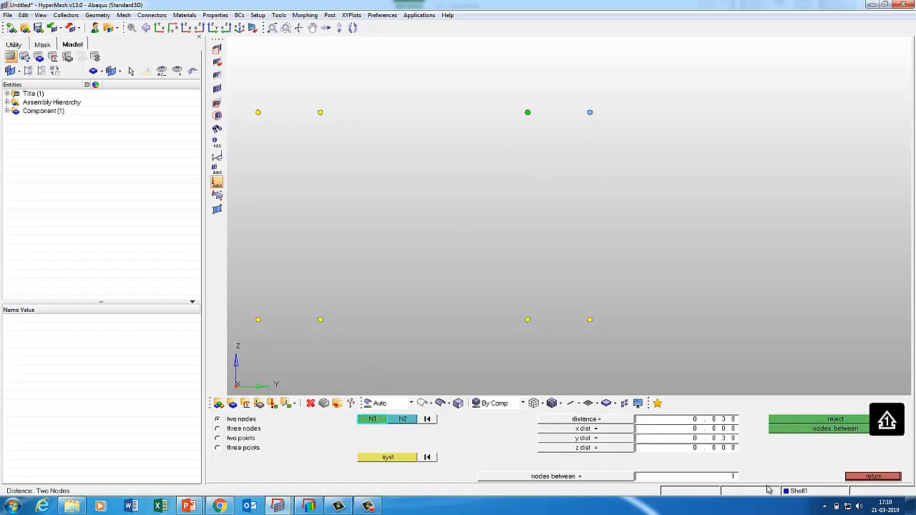
click(873, 476)
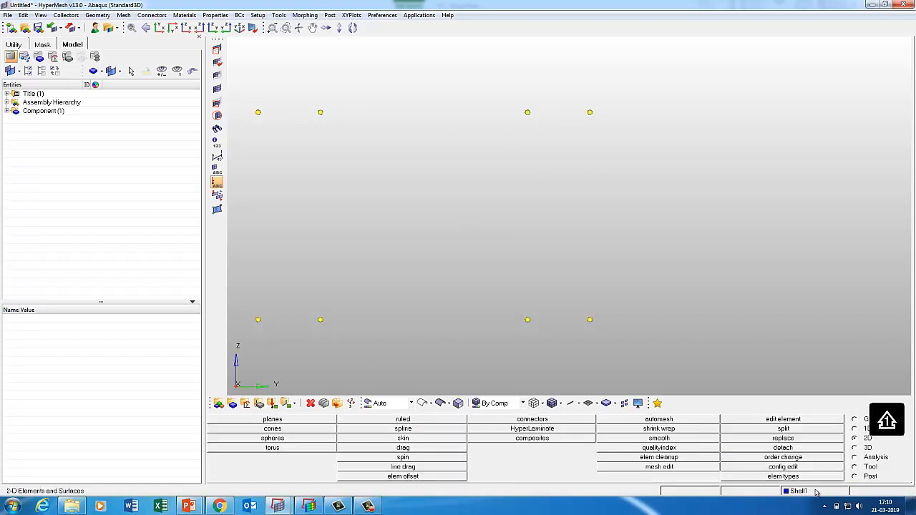
Step: Try to create a component named Shell1 with no card image
click(232, 404)
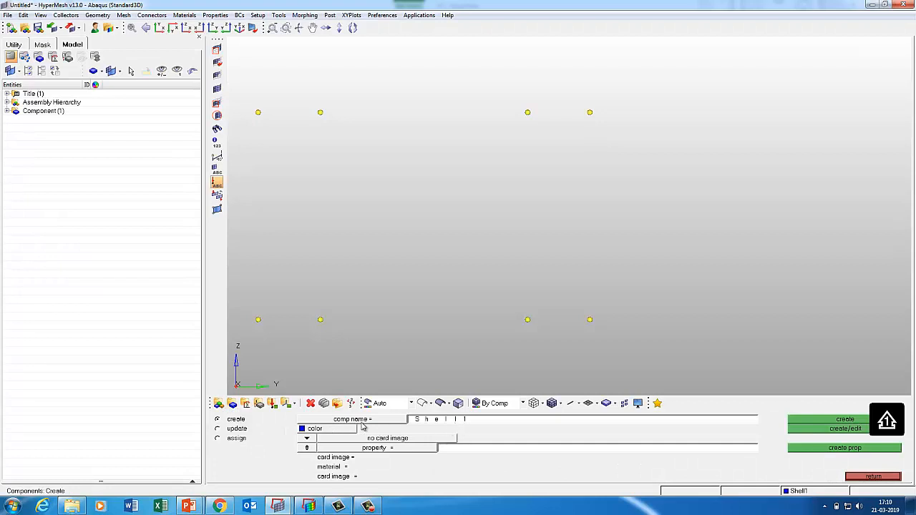
click(800, 425)
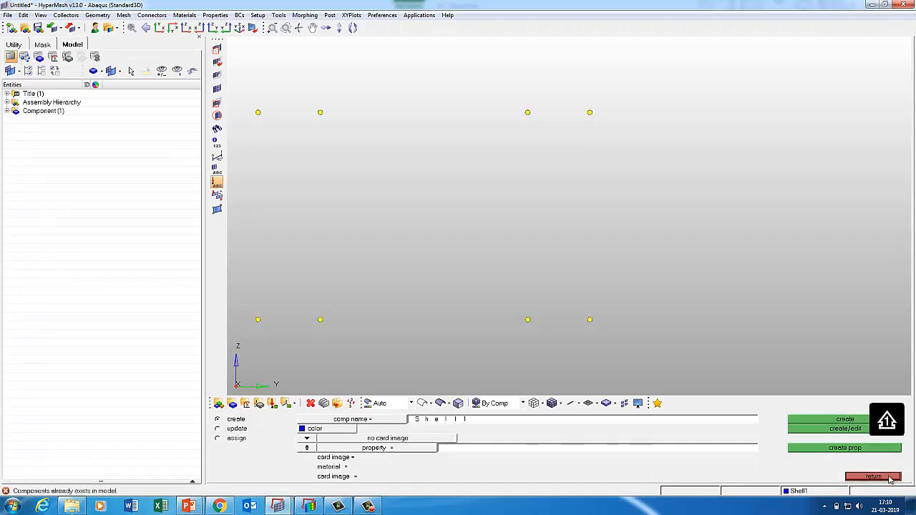
click(873, 477)
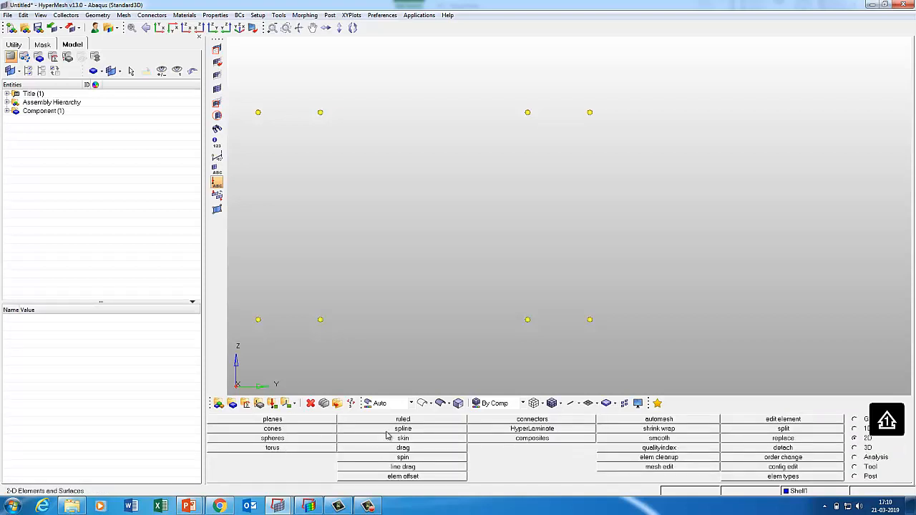
Step: Review the geometry tolerance options and set the default mesh element size to 0.005
key(o)
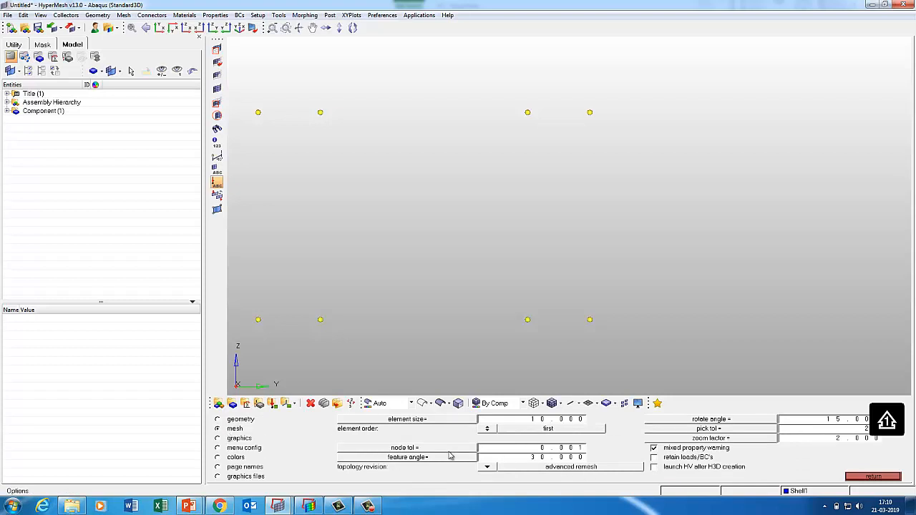
click(217, 420)
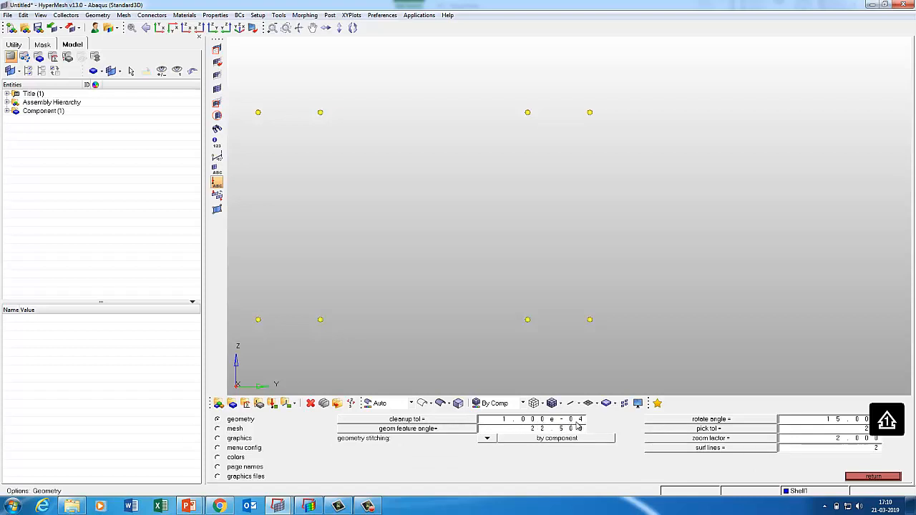
click(230, 429)
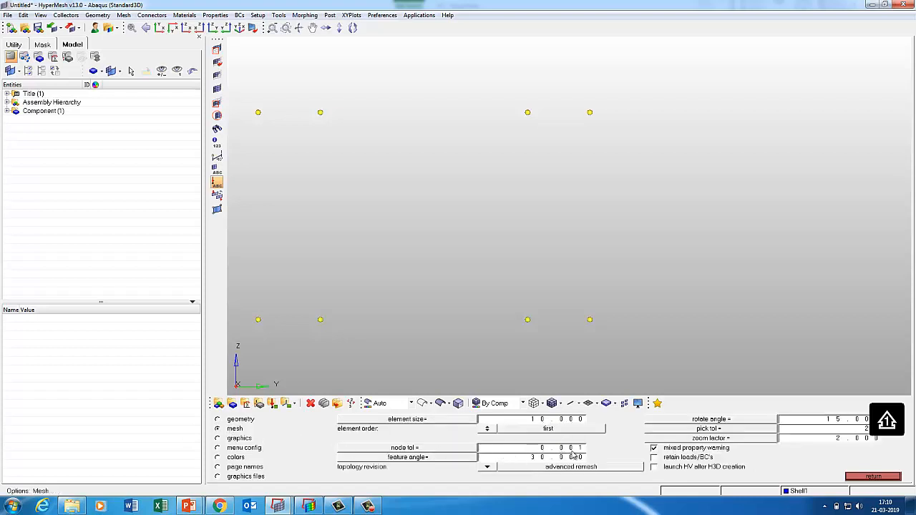
click(556, 421)
text(5)
key(Return)
click(874, 476)
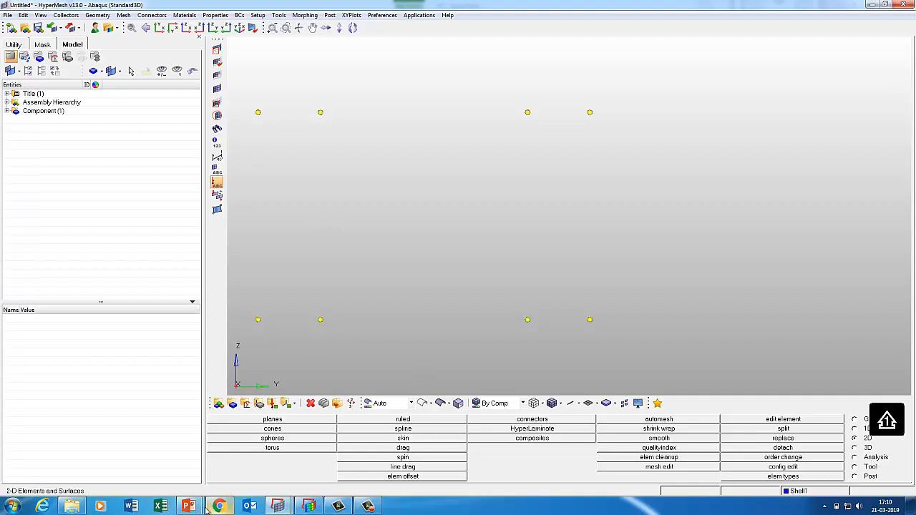
Step: Switch to the HT presentation in PowerPoint, examine the composite wall problem slide, and return to HyperMesh
mouse_move(189, 501)
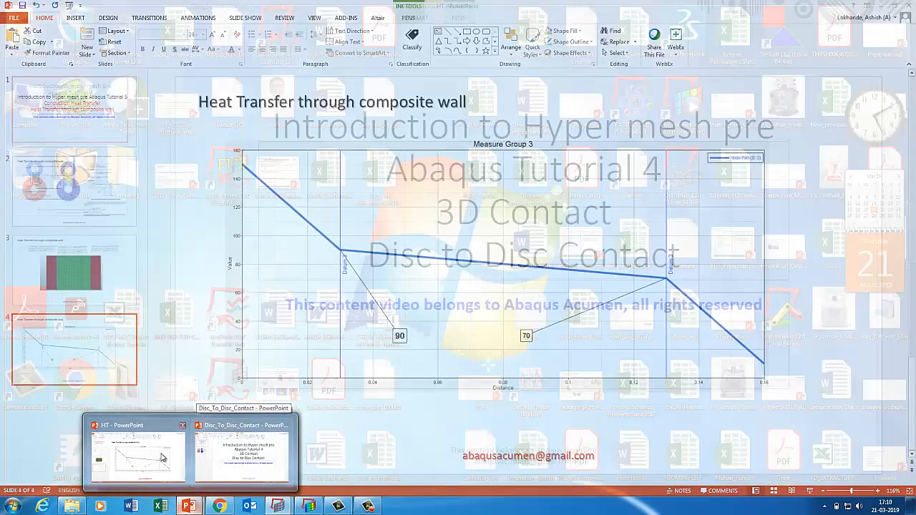
click(163, 458)
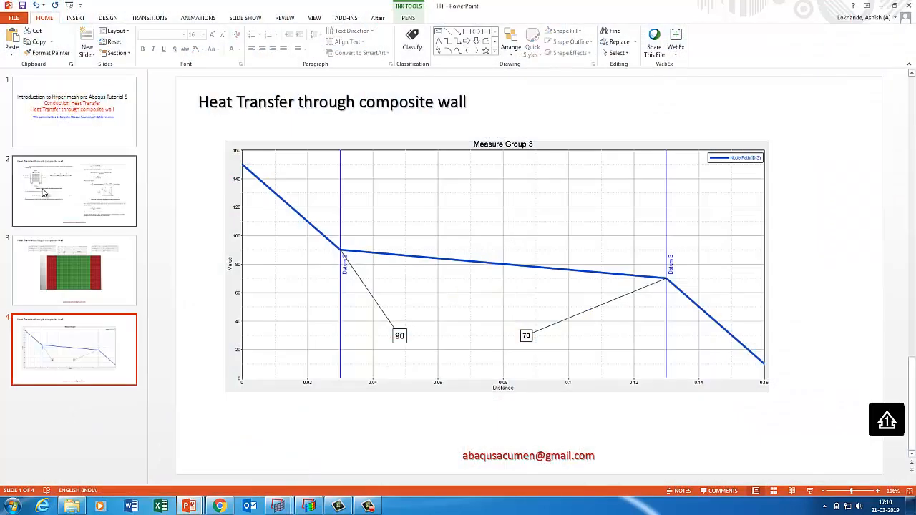
click(45, 195)
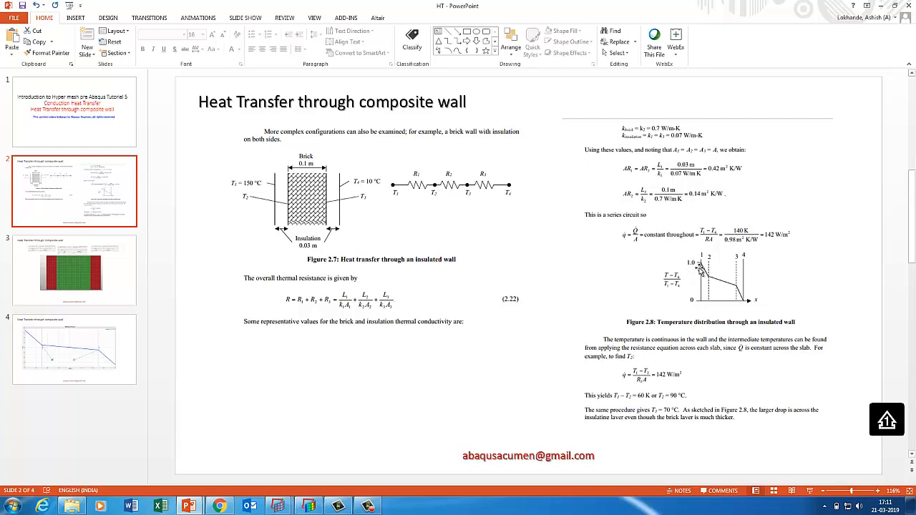
click(880, 5)
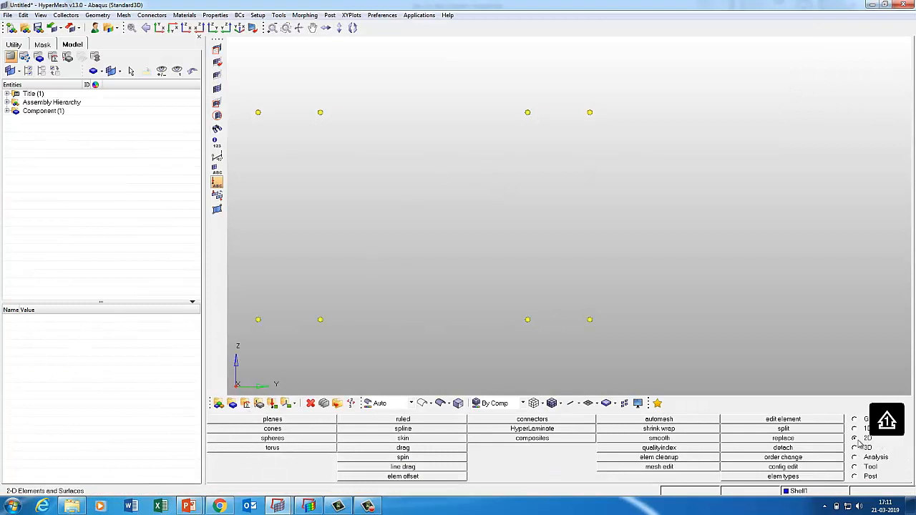
Step: Create a spline mesh without a surface on the 0.03-wide insulation layer nearest the origin, using its four corner nodes
click(408, 429)
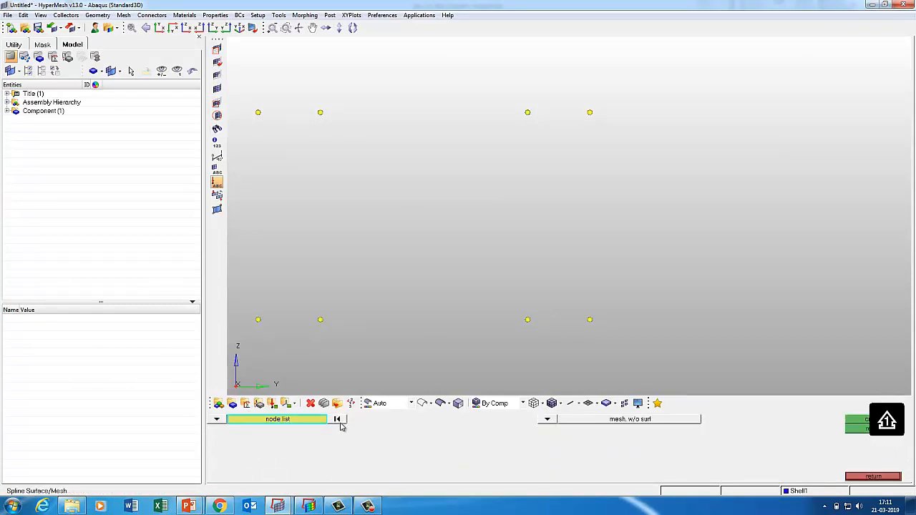
click(258, 319)
click(320, 319)
click(320, 112)
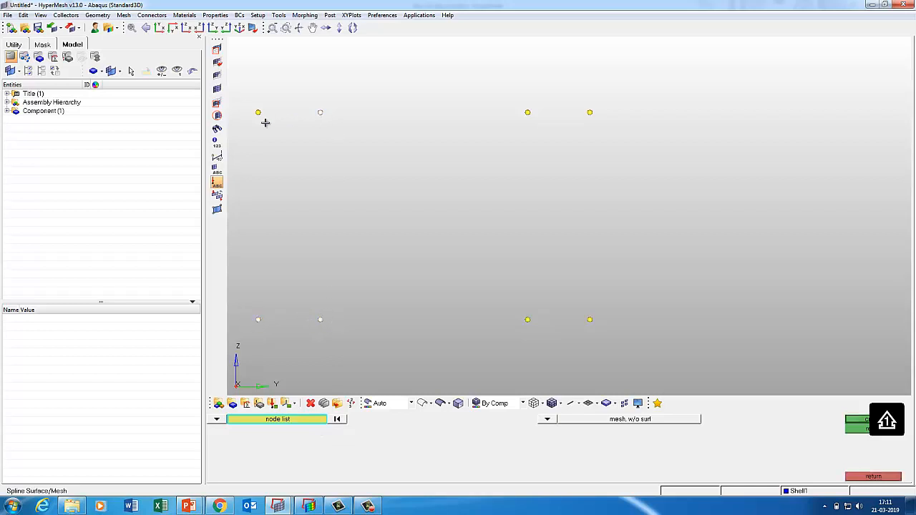
click(259, 112)
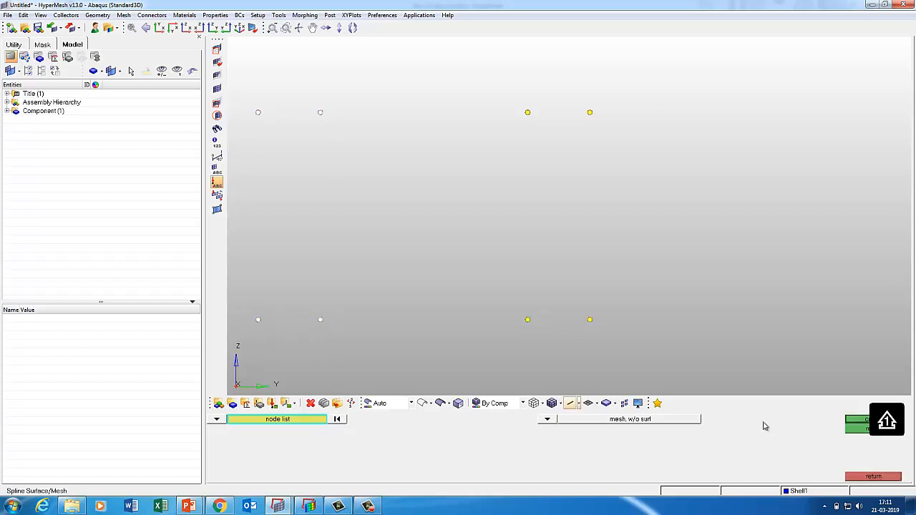
click(859, 425)
click(580, 151)
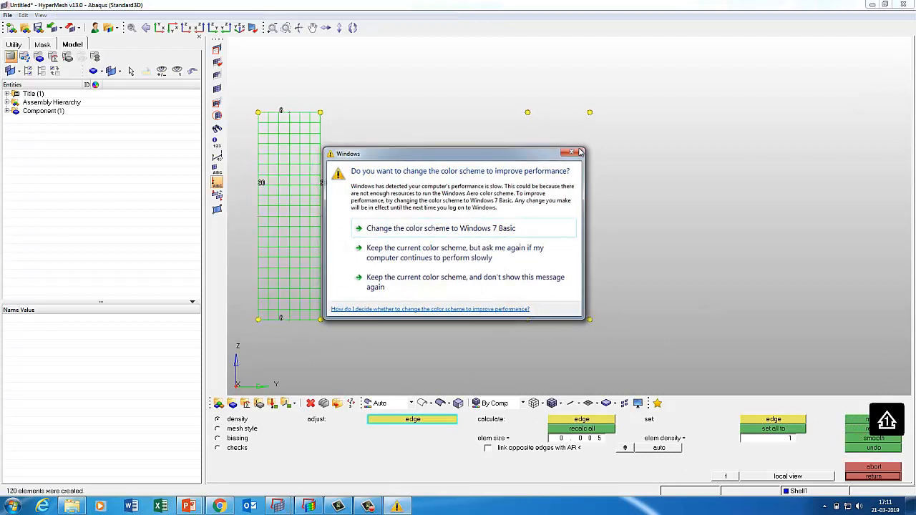
Step: Exit the spline mesh and duplicate all elements of the meshed insulation layer in the Translate tool
click(872, 475)
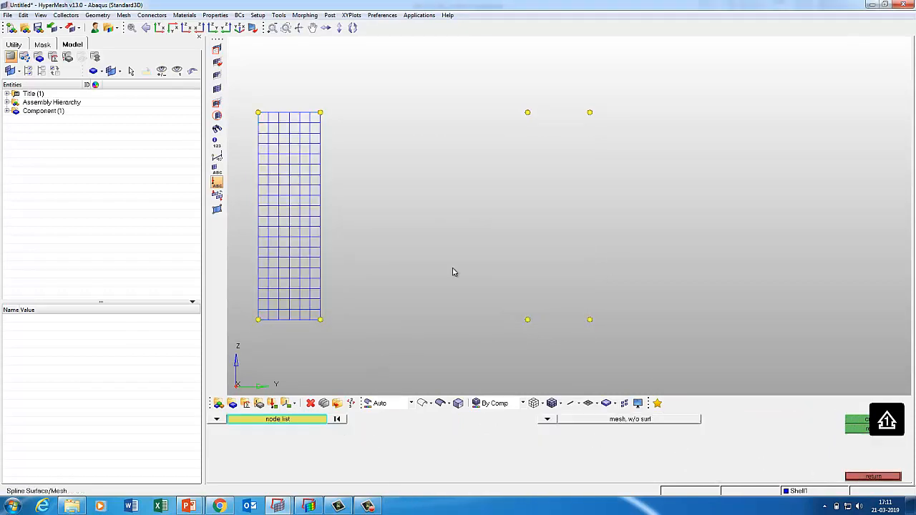
key(Escape)
key(shift+F4)
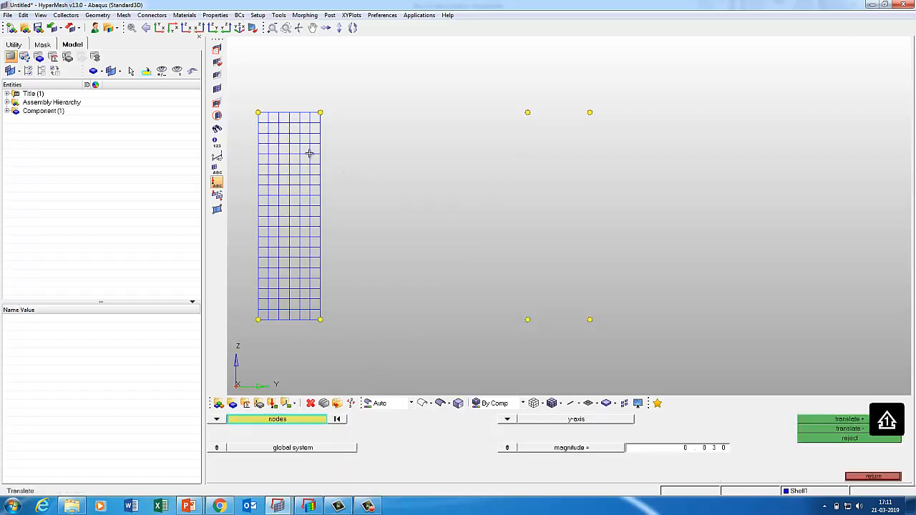
click(217, 421)
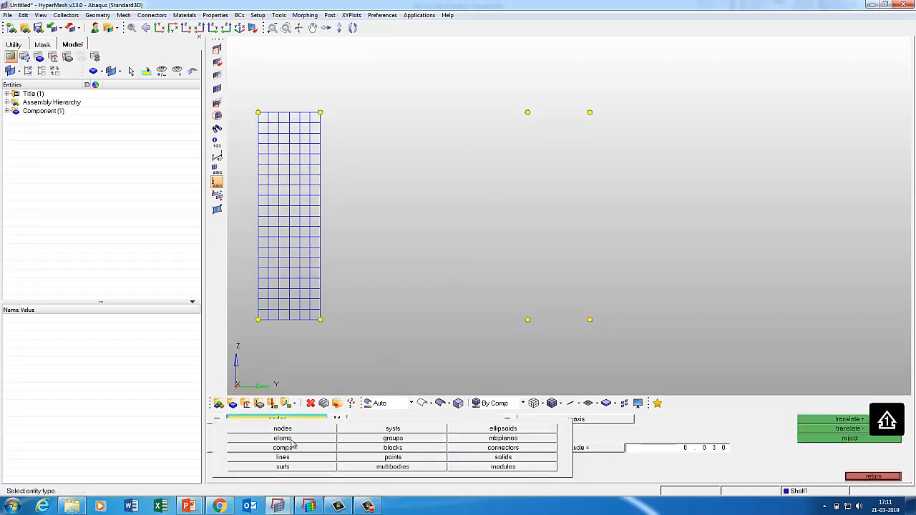
click(293, 444)
shift+drag(238, 93, 402, 357)
click(302, 420)
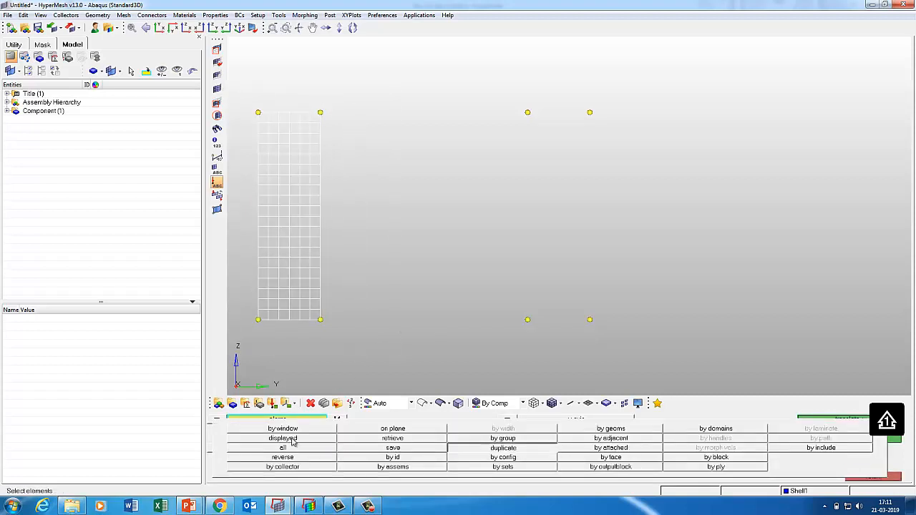
click(503, 447)
click(294, 438)
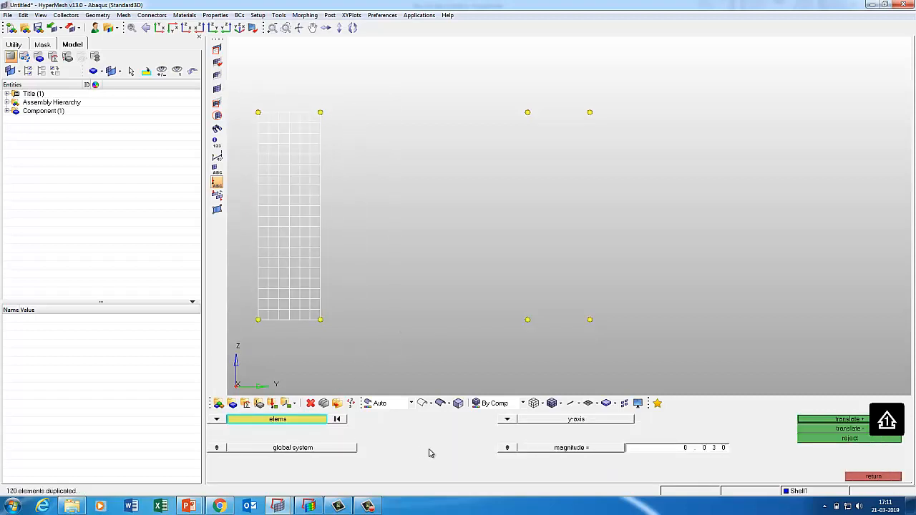
Step: Translate the duplicated elements by the N2-N1 distance, from the first layer's upper outer corner node to the far layer's upper inner corner node
click(507, 447)
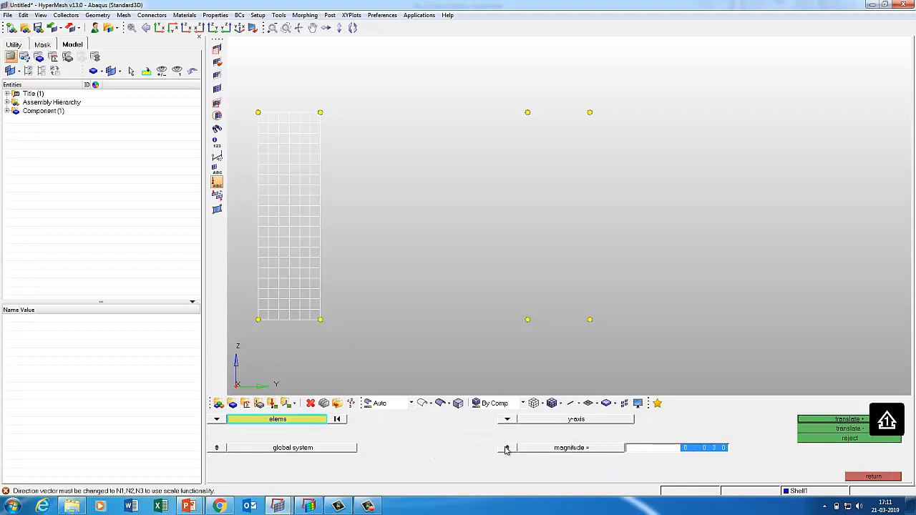
click(507, 420)
click(501, 466)
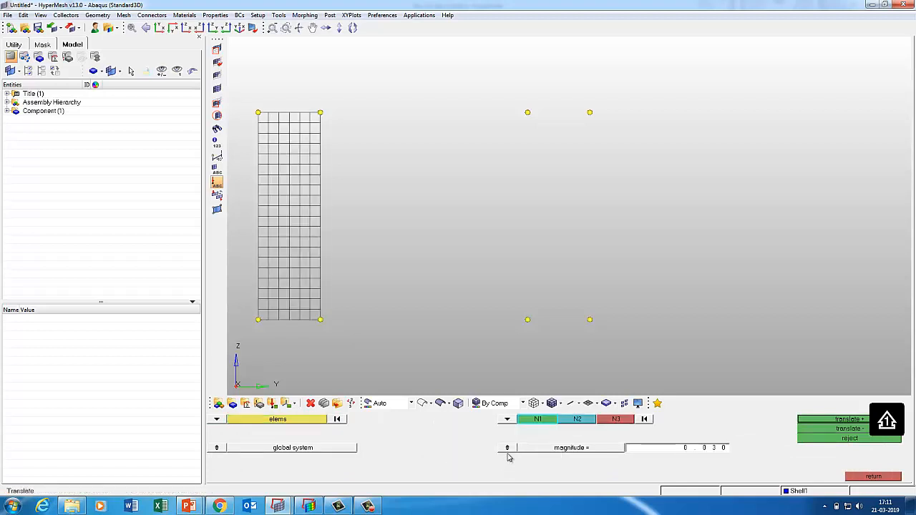
click(506, 448)
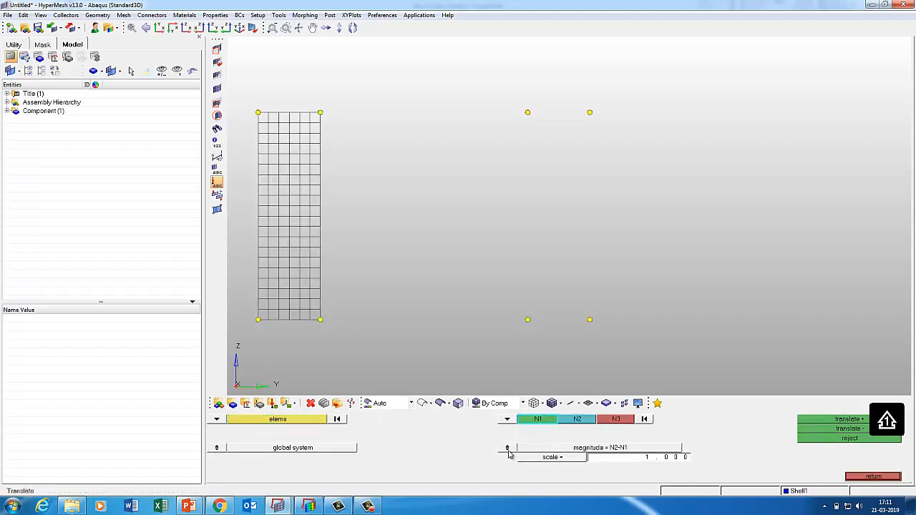
click(258, 113)
click(527, 113)
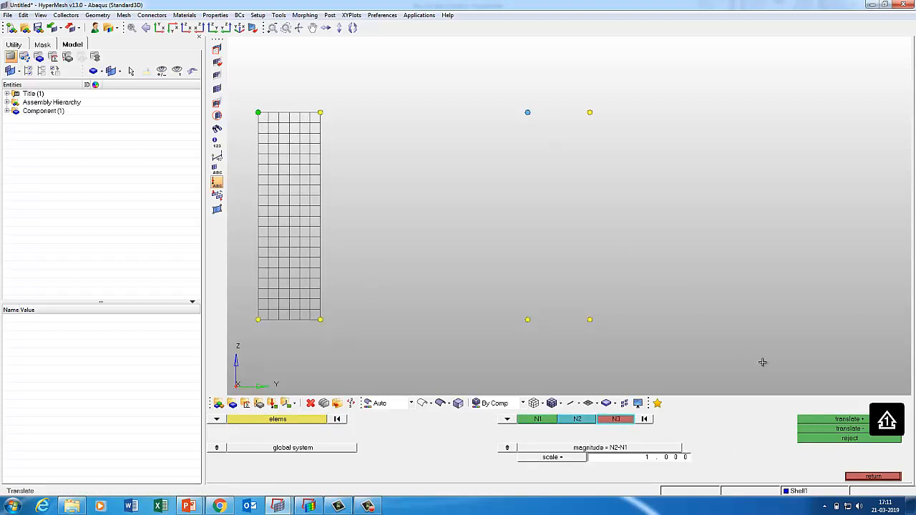
click(823, 420)
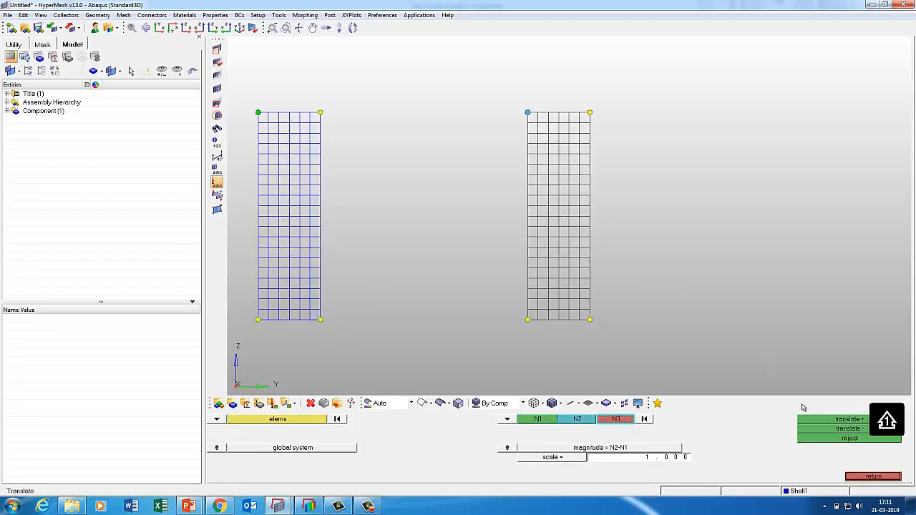
click(872, 475)
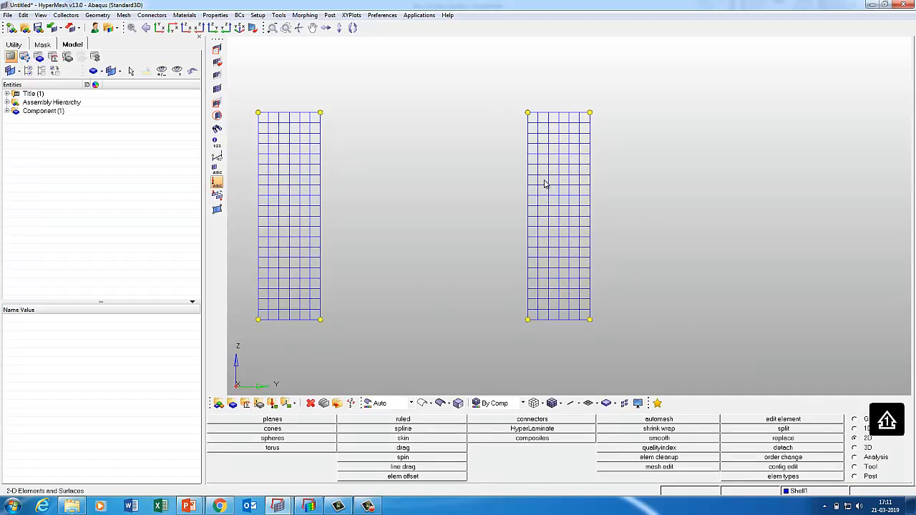
Step: Create a magenta component named Shell2 with no card image
click(233, 403)
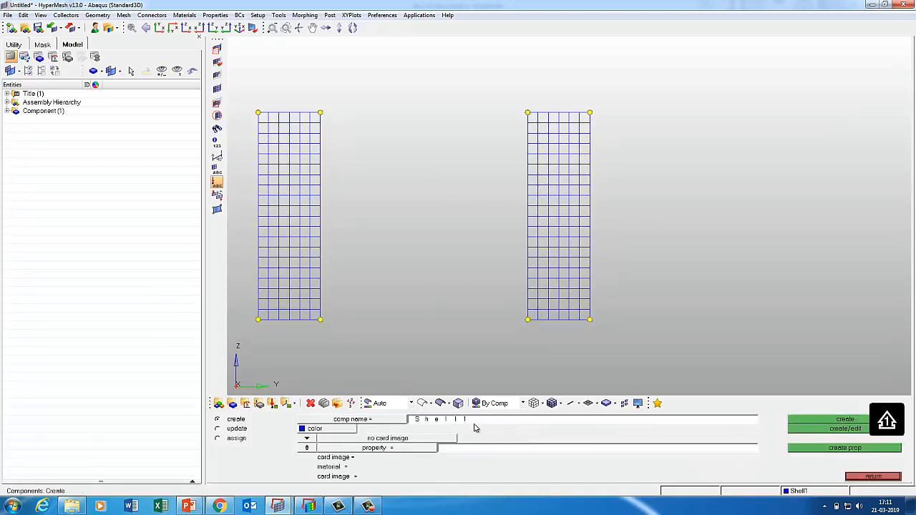
click(476, 422)
key(BackSpace)
text(2)
click(302, 428)
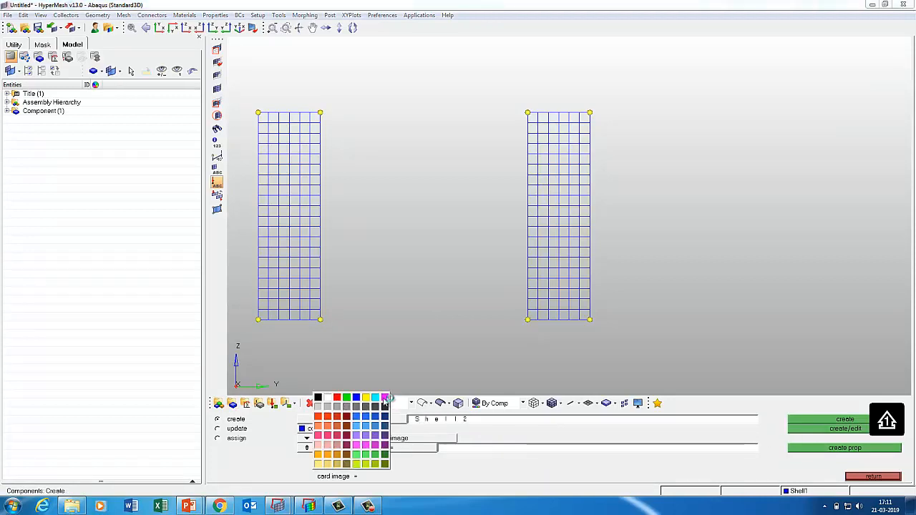
click(385, 397)
click(826, 423)
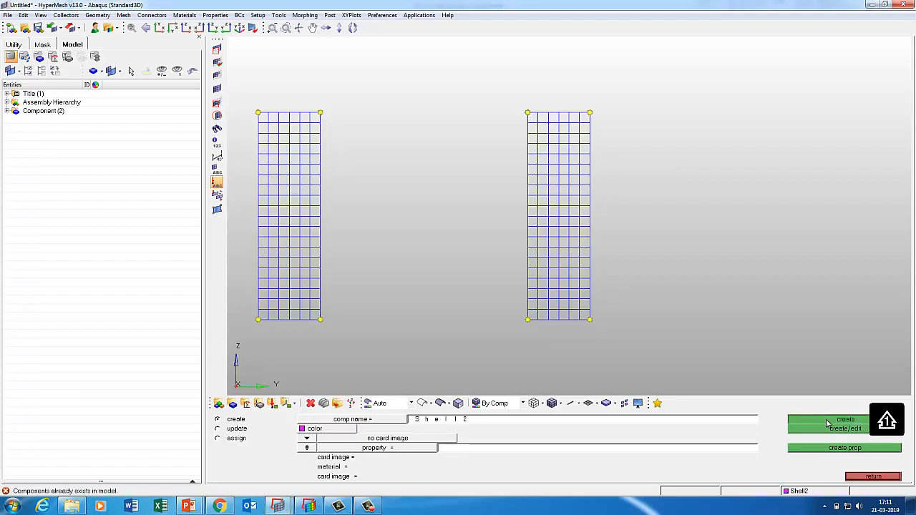
click(872, 476)
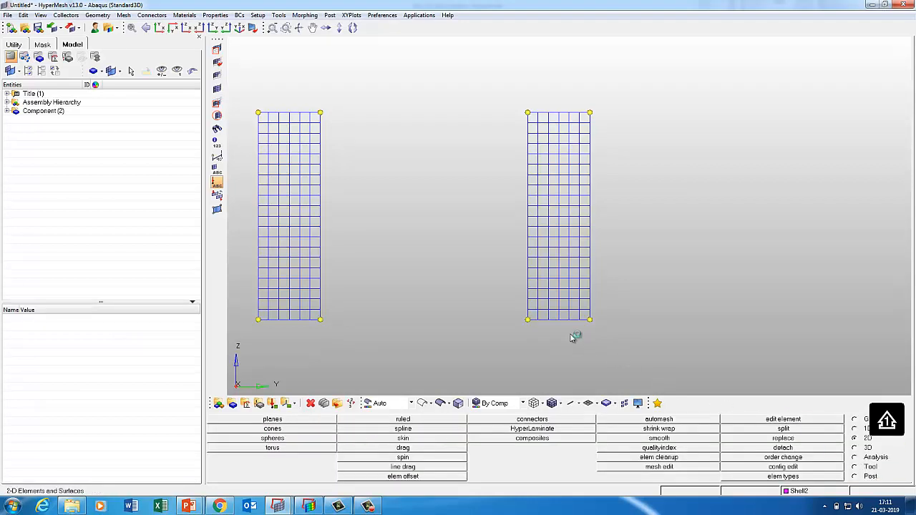
Step: Clear all temporary nodes from the model
key(shift+F2)
click(841, 448)
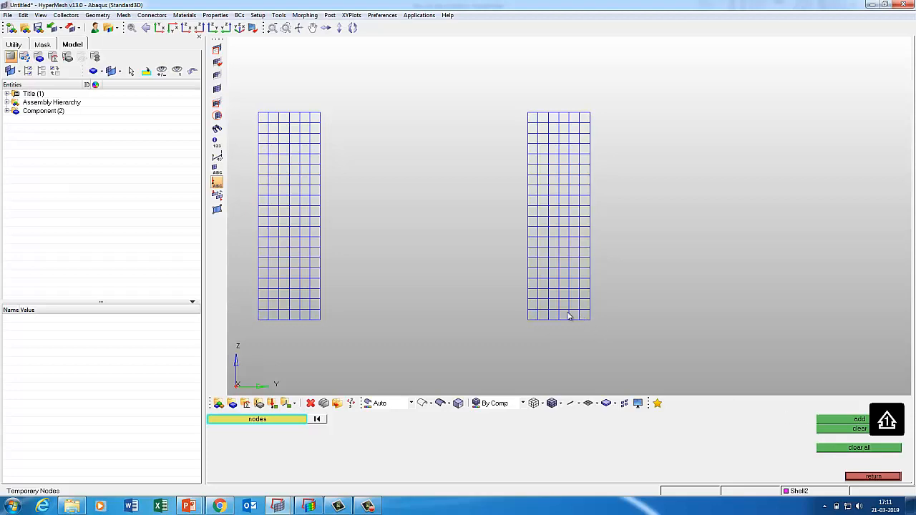
mouse_move(460, 216)
ctrl+mouse_down()
mouse_move(658, 215)
mouse_move(679, 225)
mouse_move(450, 227)
ctrl+mouse_up()
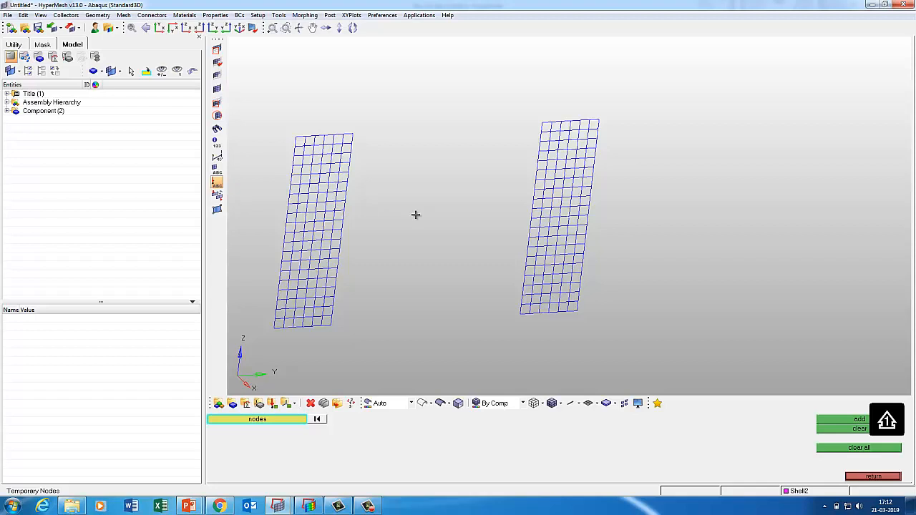
click(858, 476)
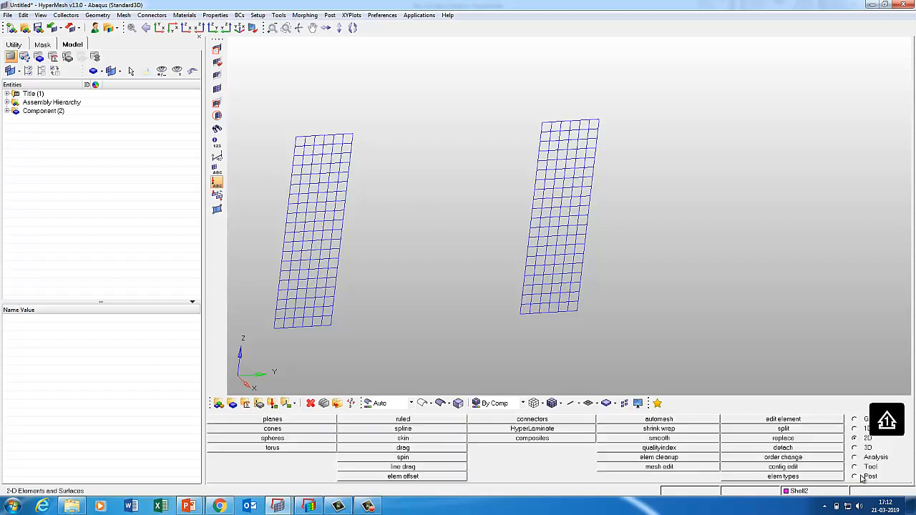
Step: Start a ruled mesh with node paths for both boundaries and pick the inner edge of the layer nearest the origin as the first path
click(401, 420)
click(287, 421)
click(297, 439)
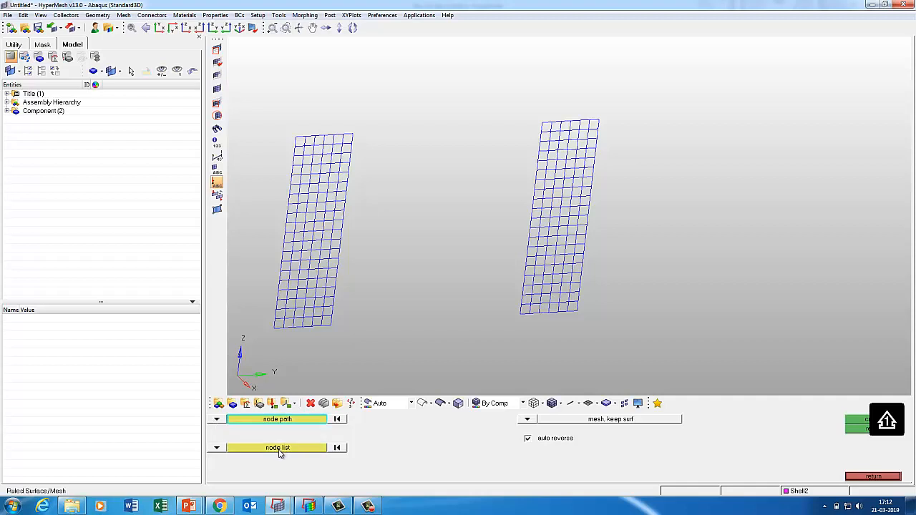
click(282, 448)
click(303, 448)
click(338, 420)
click(331, 326)
click(354, 131)
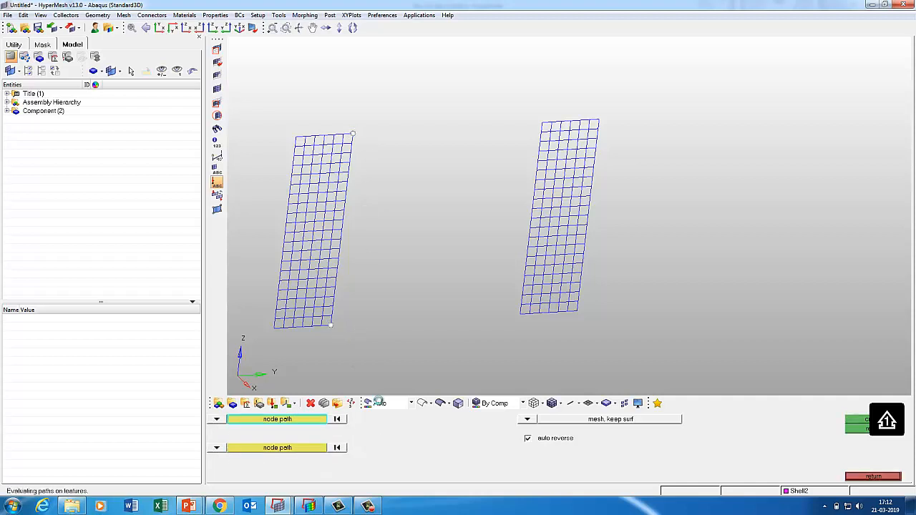
Step: Use the far layer's inner edge as the second node path, create the ruled mesh across the gap, and show the elements shaded
click(289, 449)
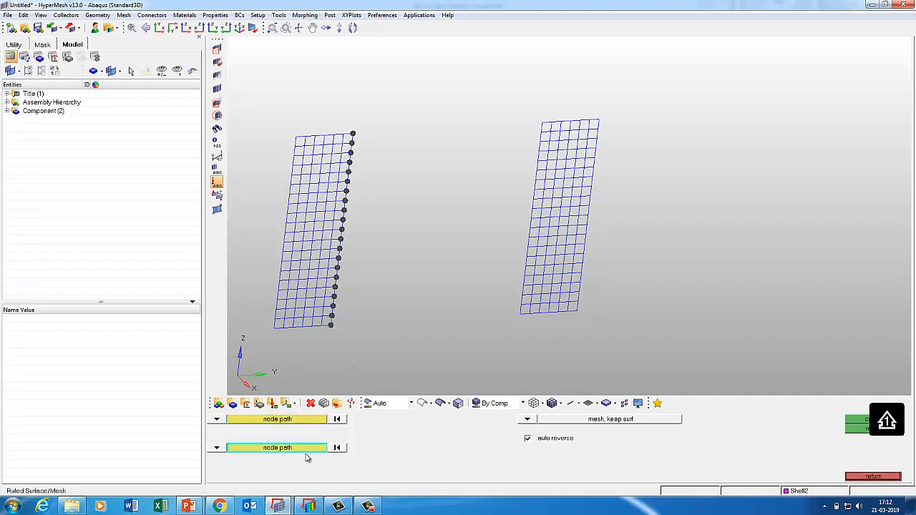
click(520, 314)
click(543, 120)
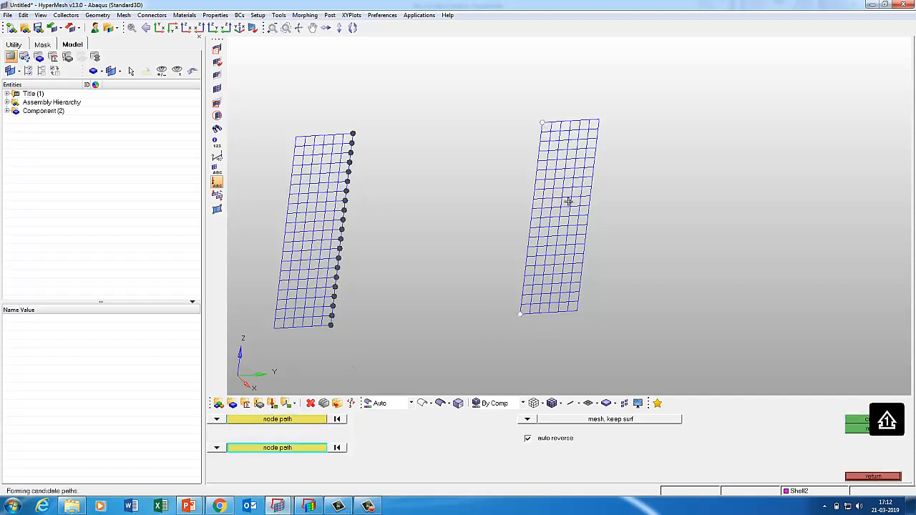
click(862, 423)
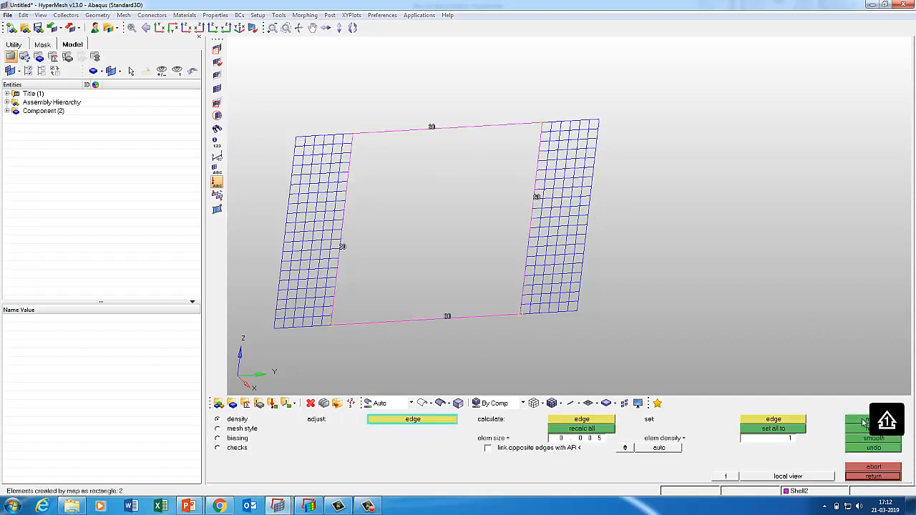
click(869, 476)
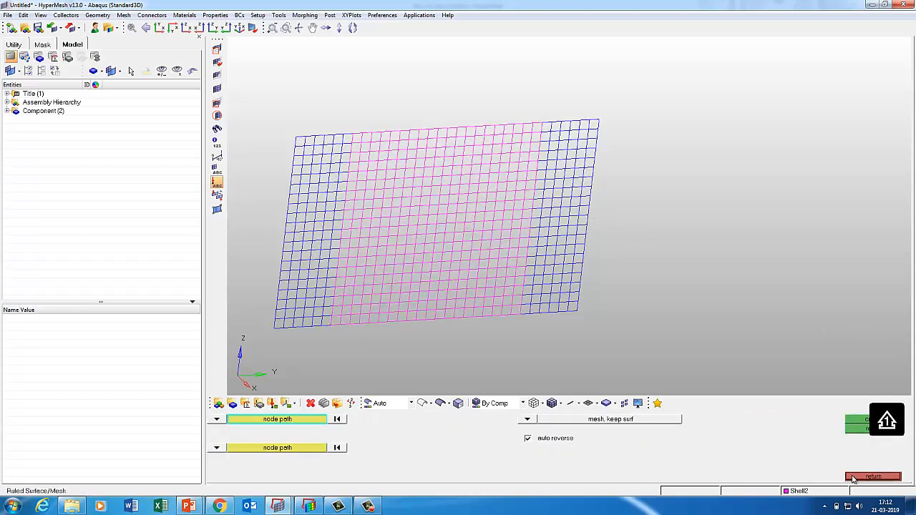
click(869, 476)
click(551, 403)
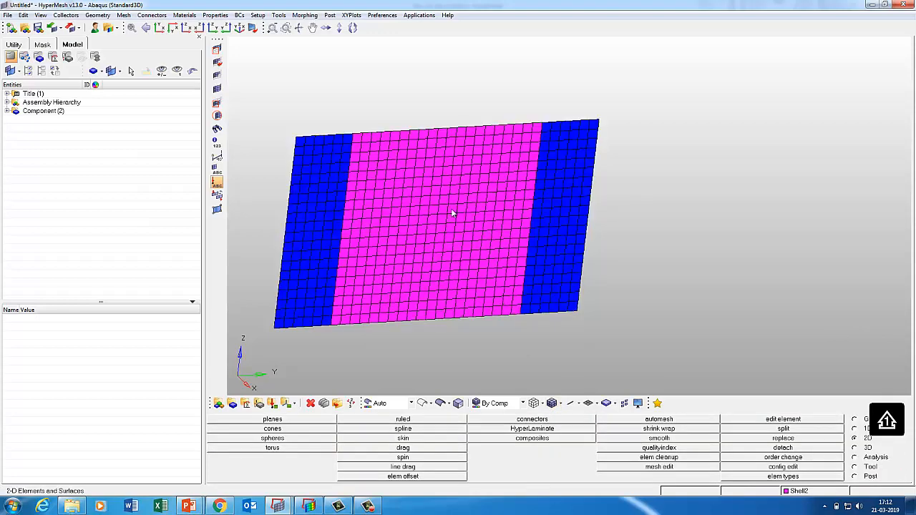
Step: Create a dark red component named INSULATION with no card image
click(233, 404)
click(431, 424)
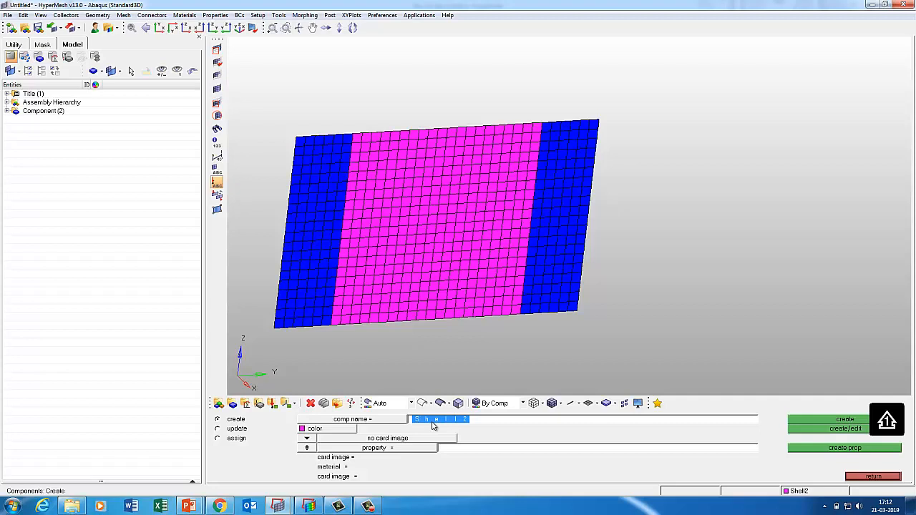
text(N)
key(BackSpace)
key(BackSpace)
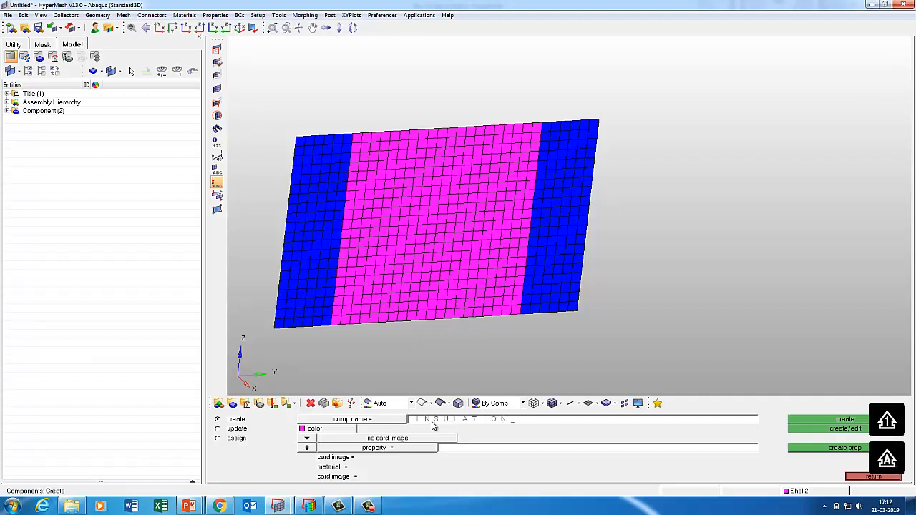
click(342, 430)
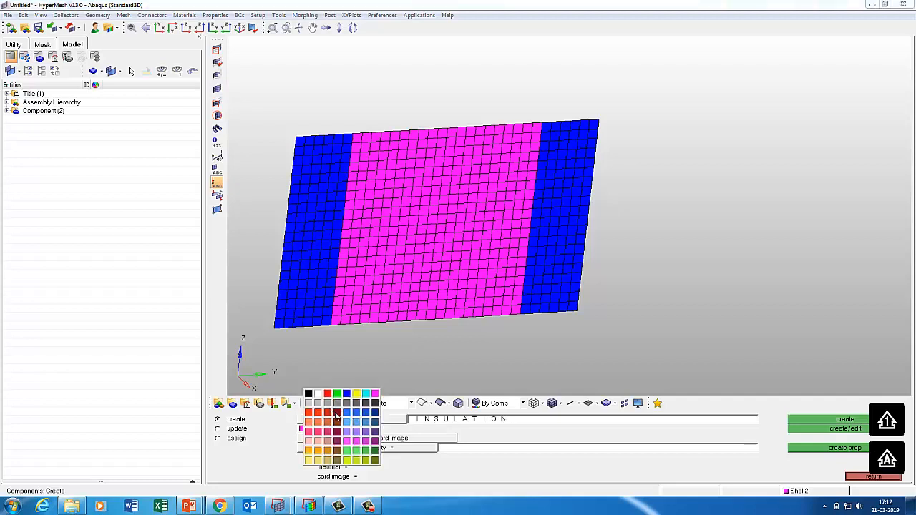
click(336, 417)
click(848, 420)
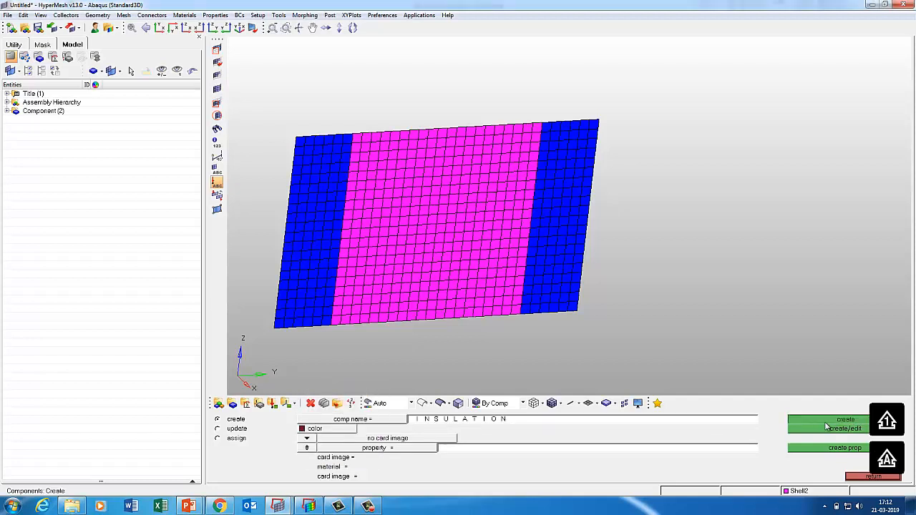
click(865, 476)
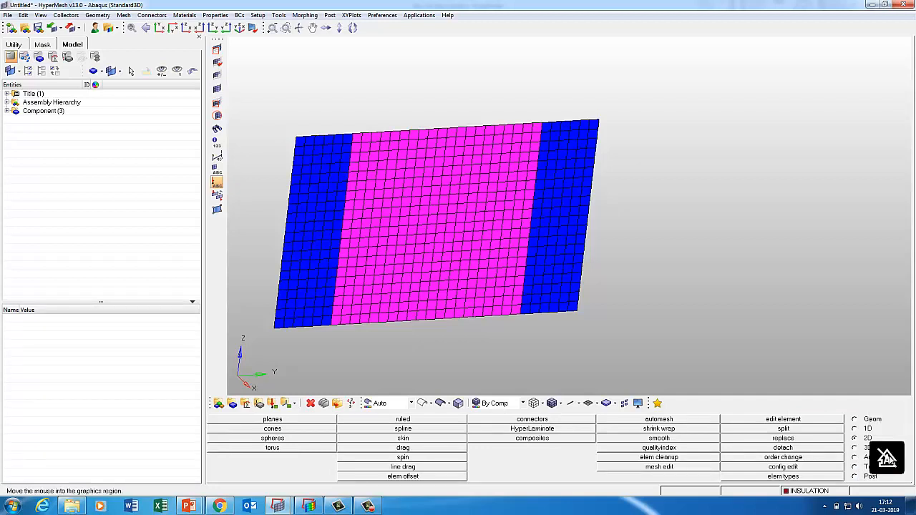
Step: Set up a 3D drag of elements along the x-axis with a distance of 0.010 and 3 elements on drag
click(862, 450)
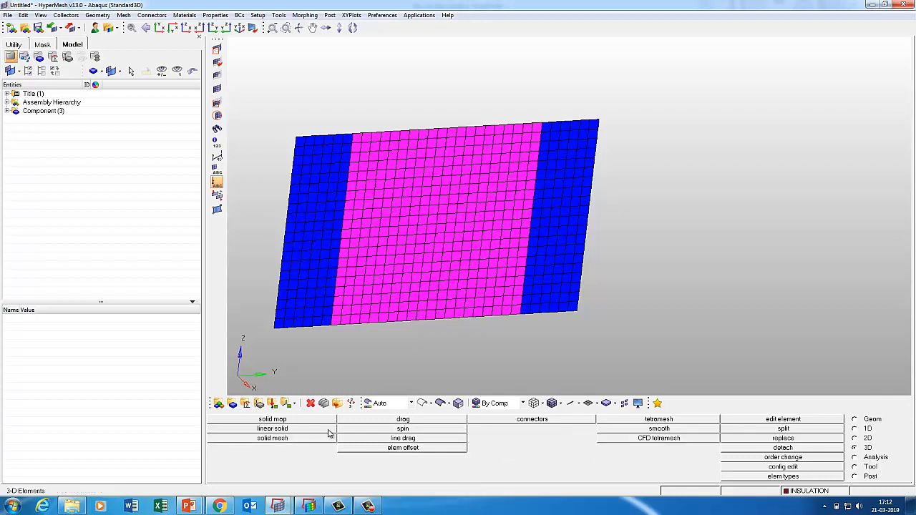
click(391, 422)
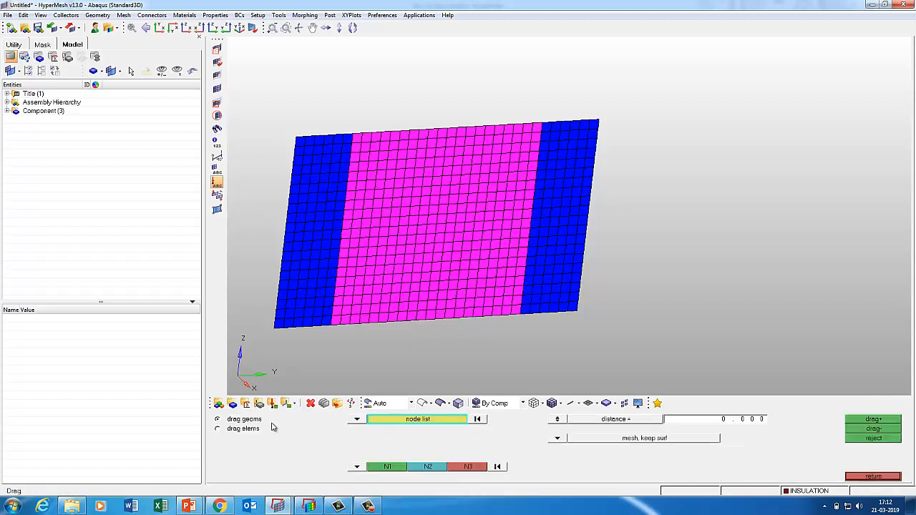
click(242, 429)
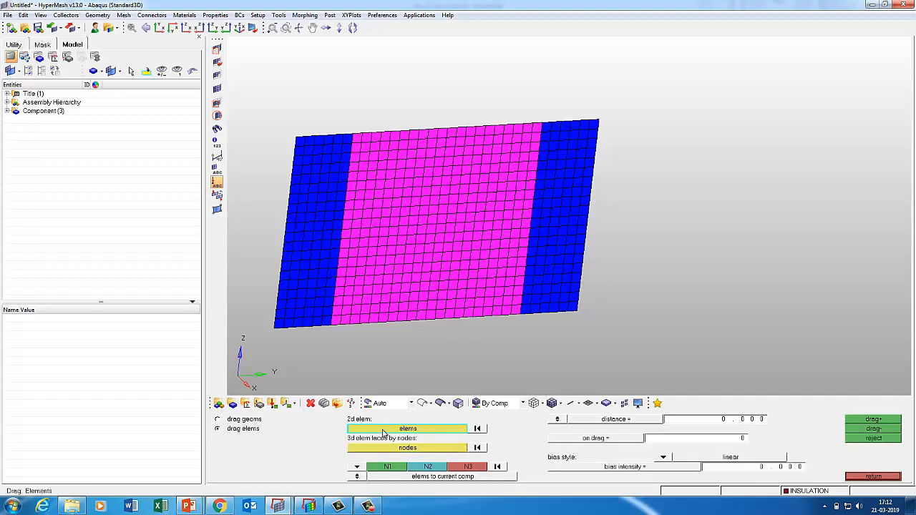
click(360, 468)
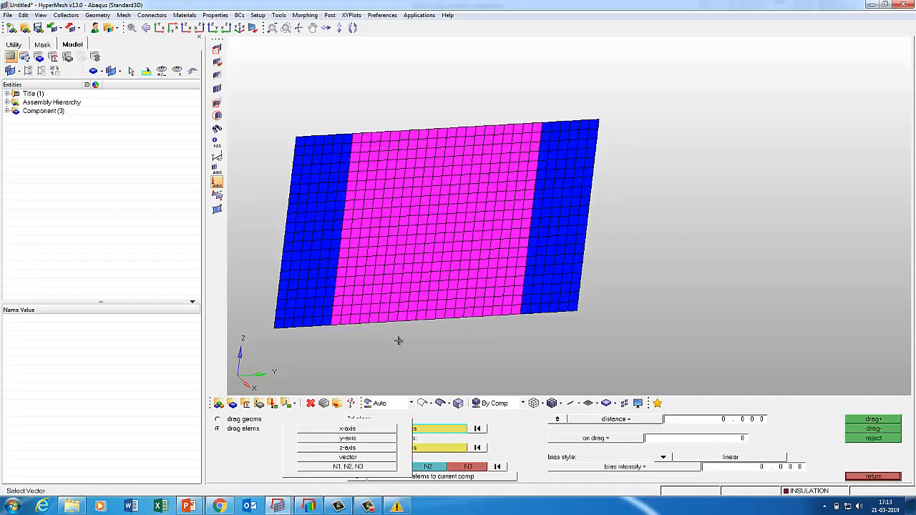
click(358, 468)
click(347, 429)
click(727, 421)
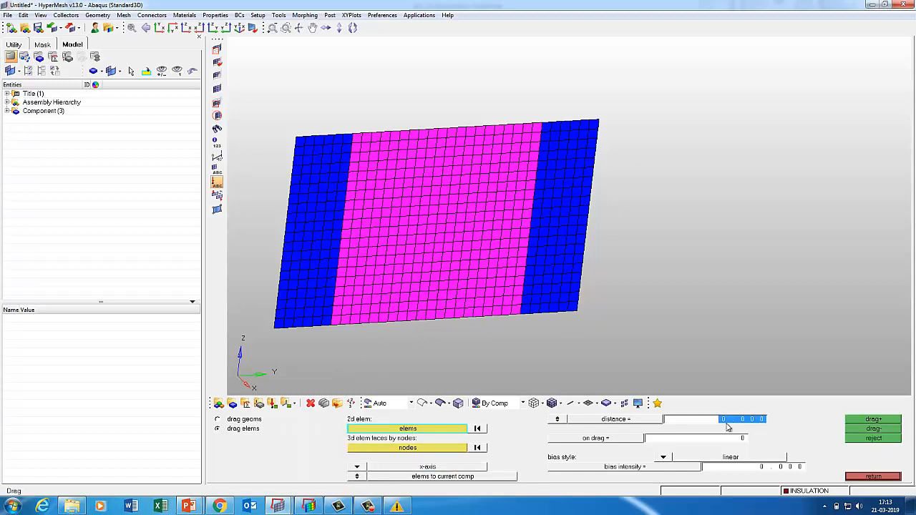
click(729, 423)
click(726, 441)
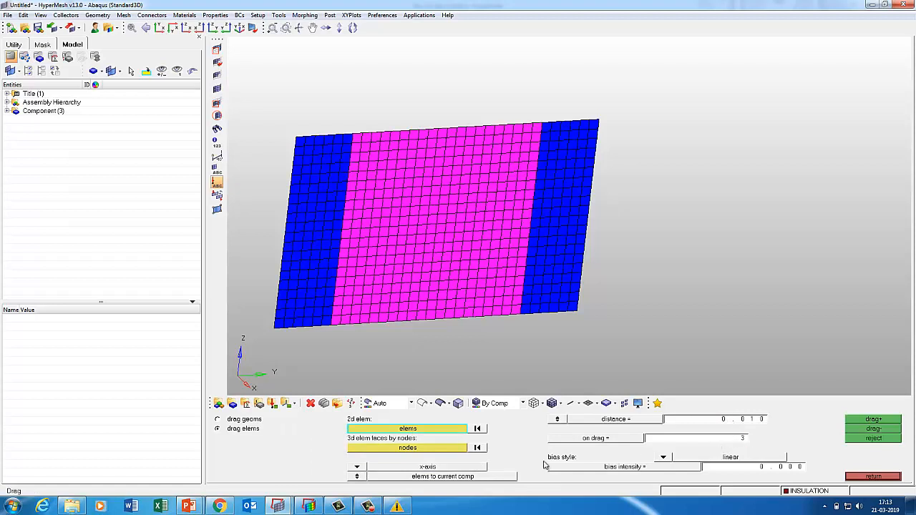
Step: Select the elements of the Shell1 component and drag them in the positive direction into INSULATION solid elements
click(388, 428)
click(312, 466)
click(295, 314)
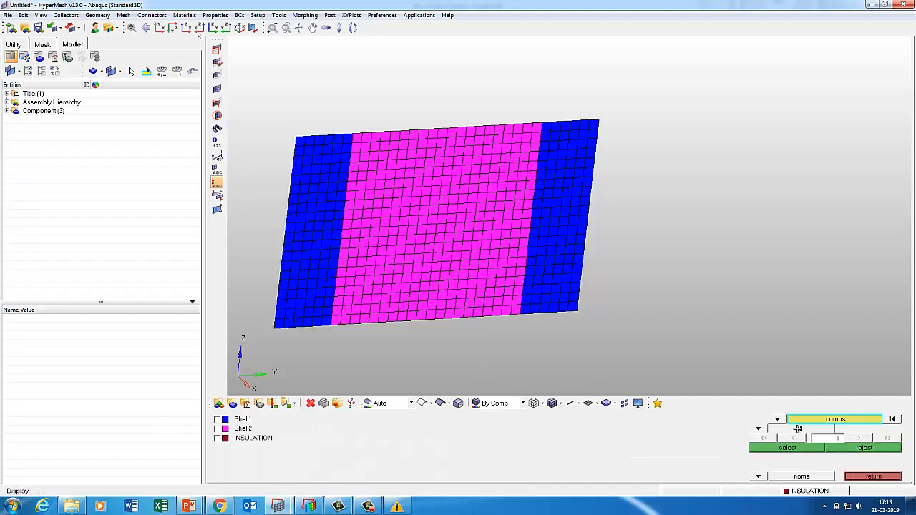
click(787, 447)
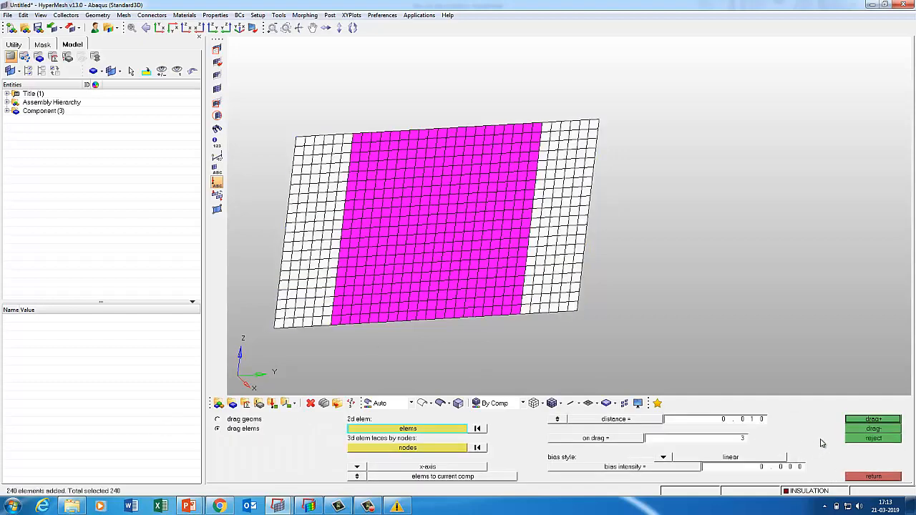
click(859, 423)
click(882, 476)
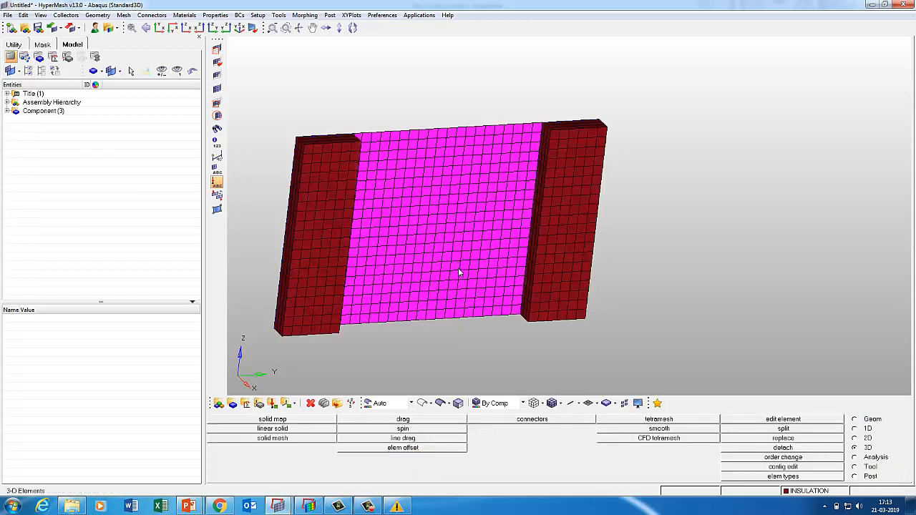
Step: Create a light blue component named Brick with no card image
click(232, 404)
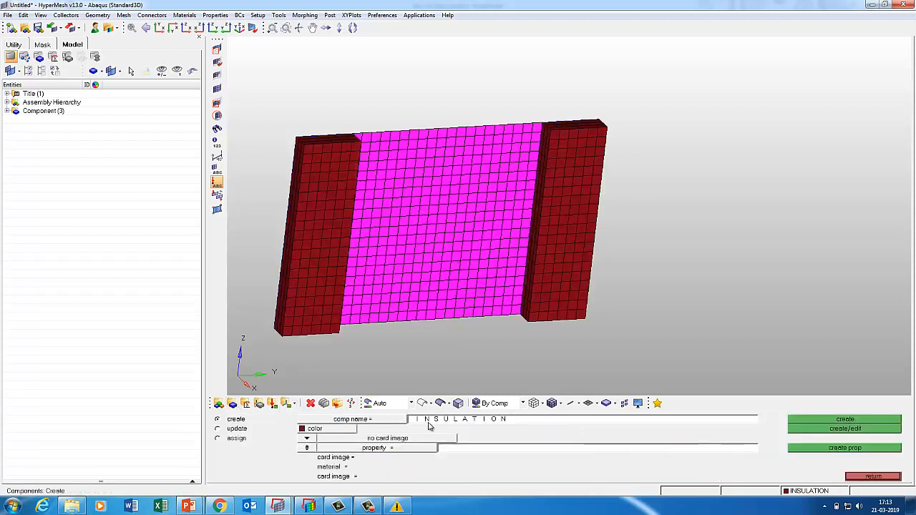
click(433, 420)
key(Caps_Lock)
text(E)
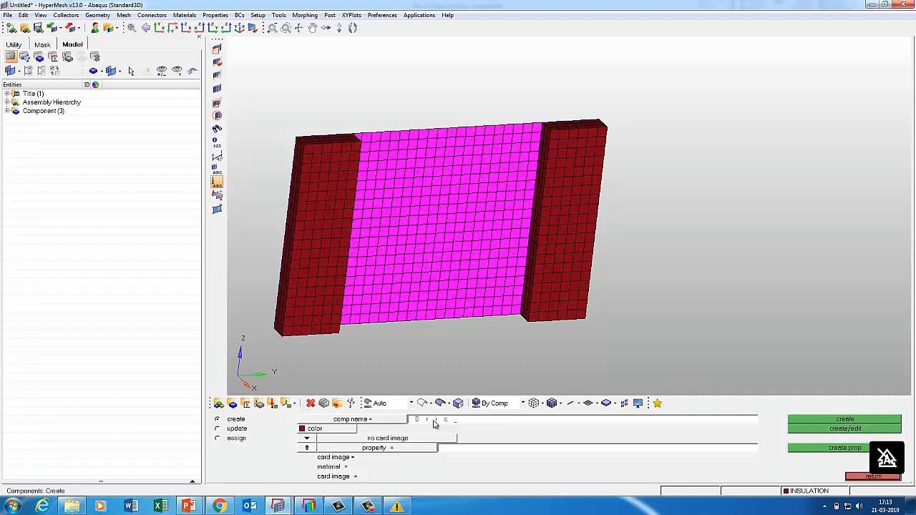
click(336, 429)
click(348, 415)
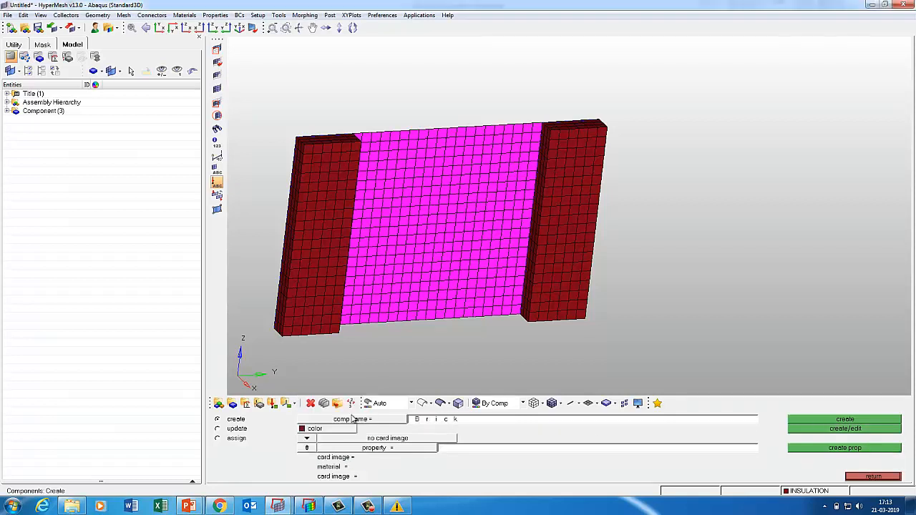
click(802, 425)
click(865, 476)
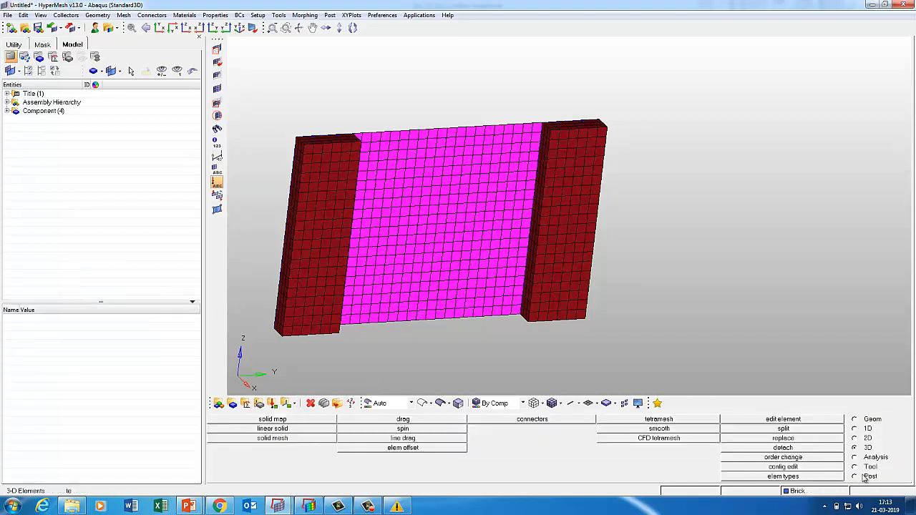
Step: Drag the Shell2 elements 0.010 in the positive x direction with 3 elements on drag to create the Brick solids
click(390, 421)
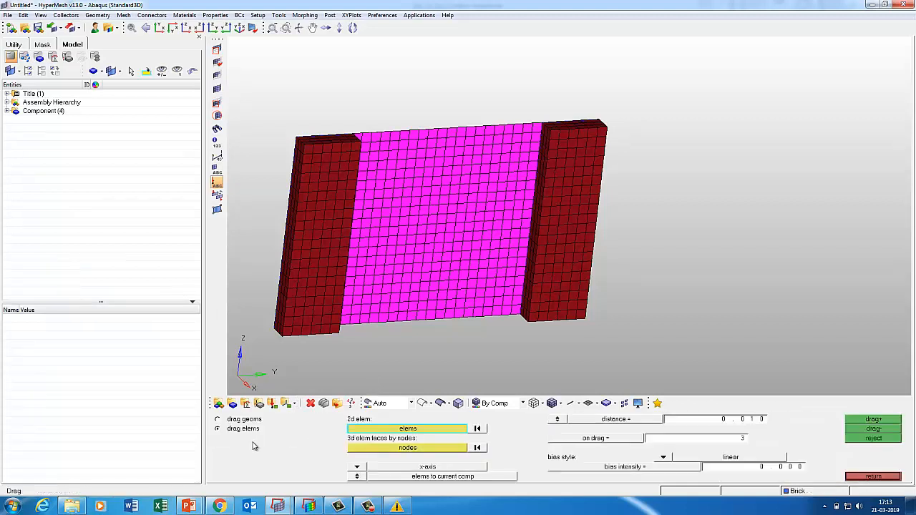
click(369, 427)
click(290, 469)
click(787, 448)
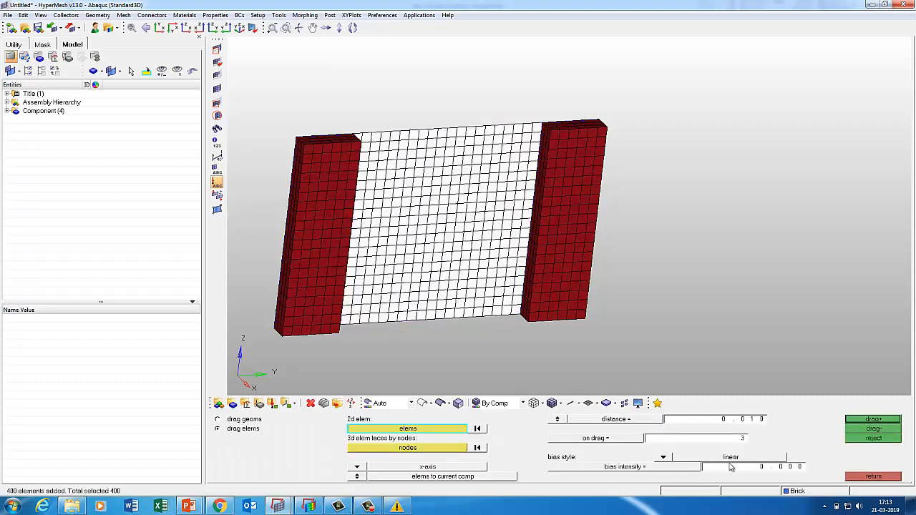
click(856, 420)
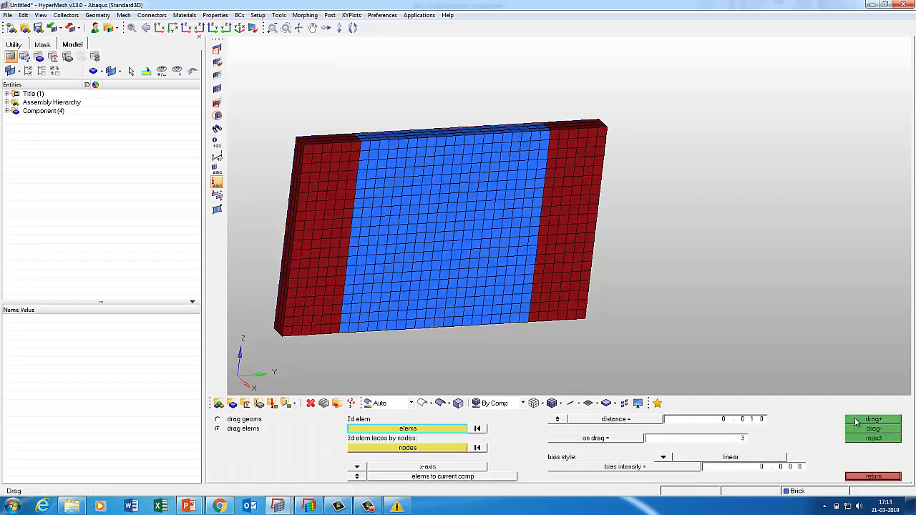
click(868, 478)
Step: Check the solid mesh's connectivity by selecting the elements attached to one Brick element, and clear the selection
ctrl+drag(562, 198, 568, 216)
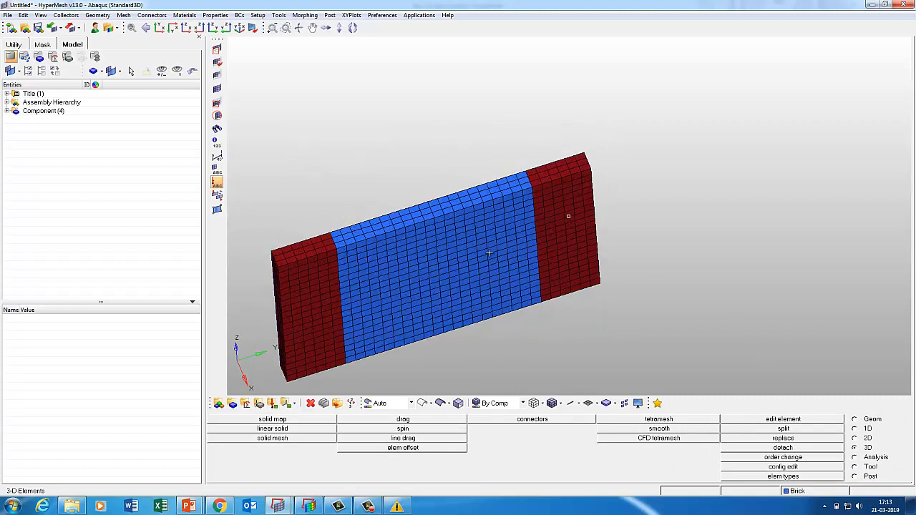
ctrl+drag(528, 301, 536, 291)
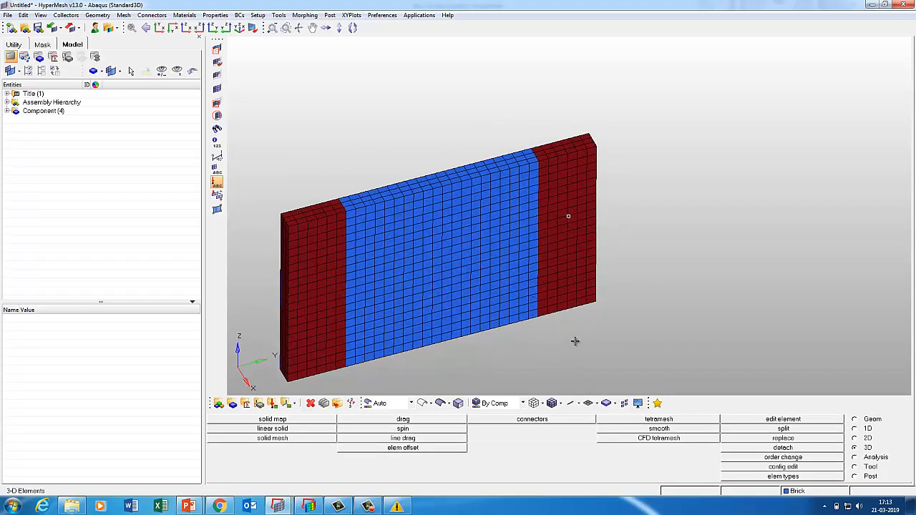
key(F5)
click(439, 314)
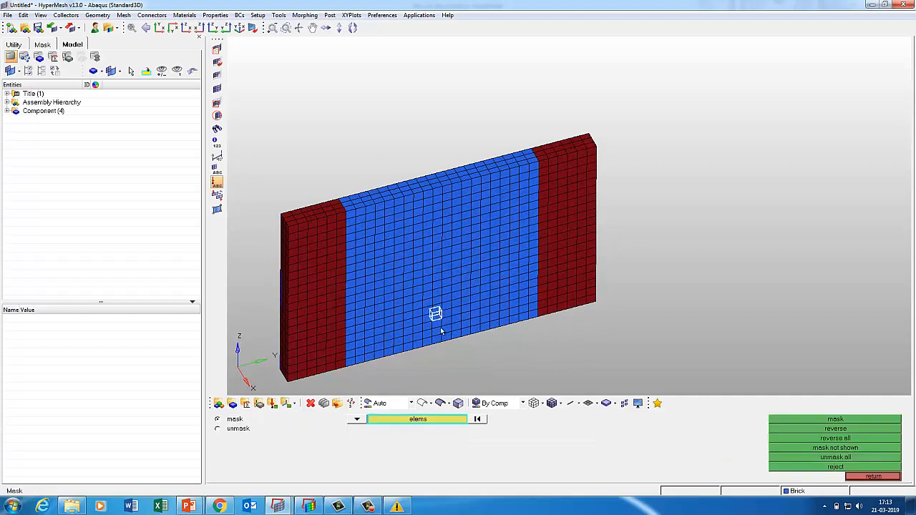
click(429, 419)
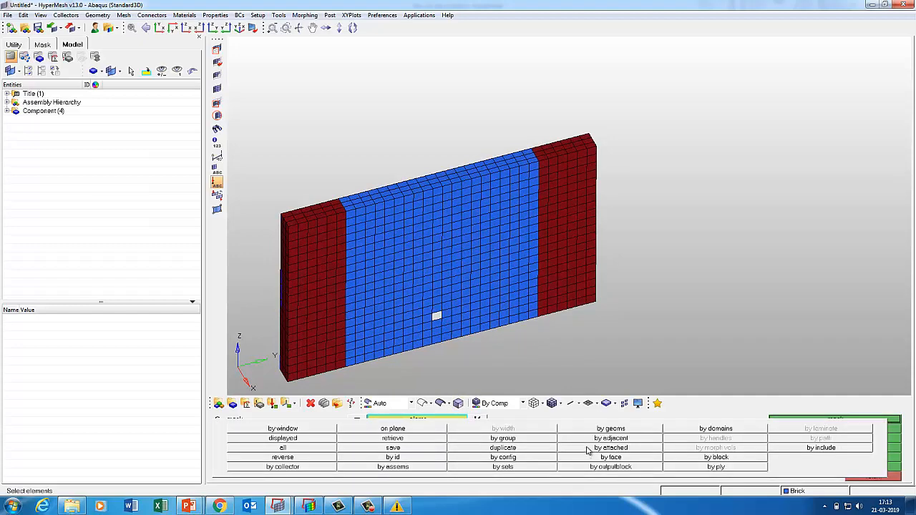
click(587, 449)
click(477, 420)
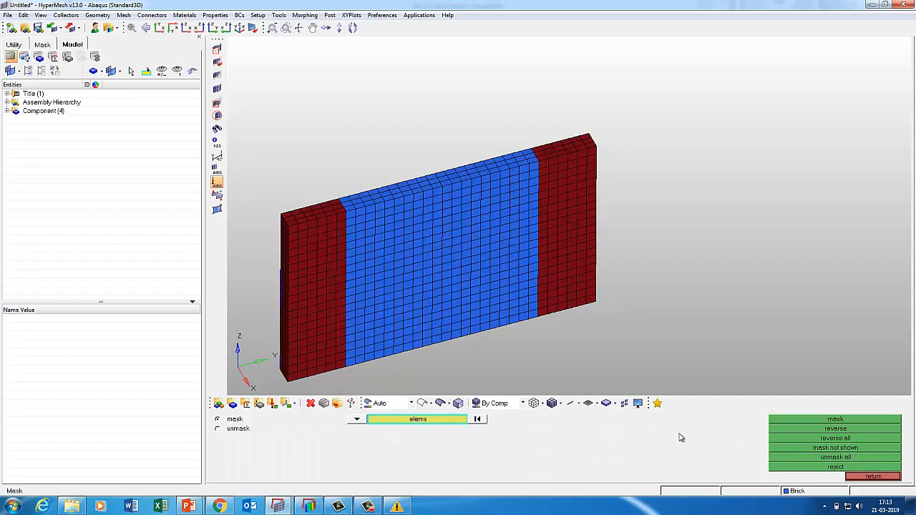
Step: Hide the elements of the Shell1 and Shell2 components
key(d)
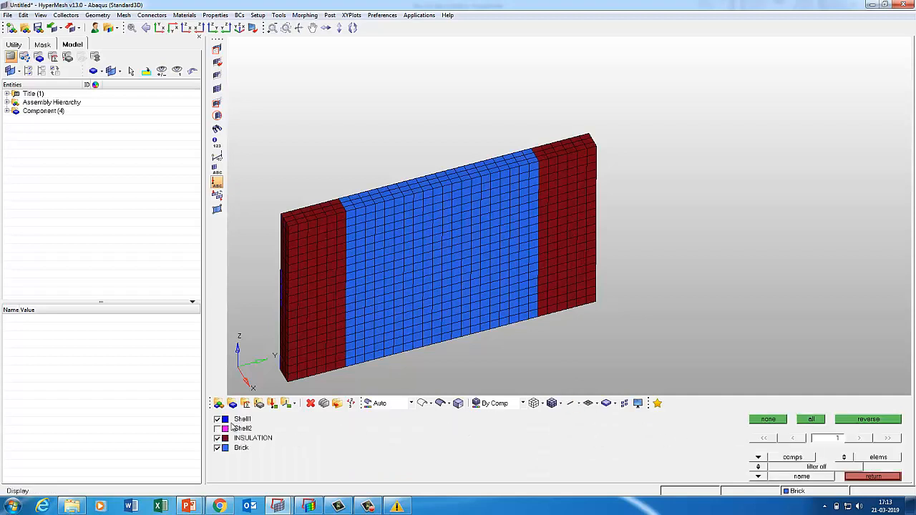
click(864, 477)
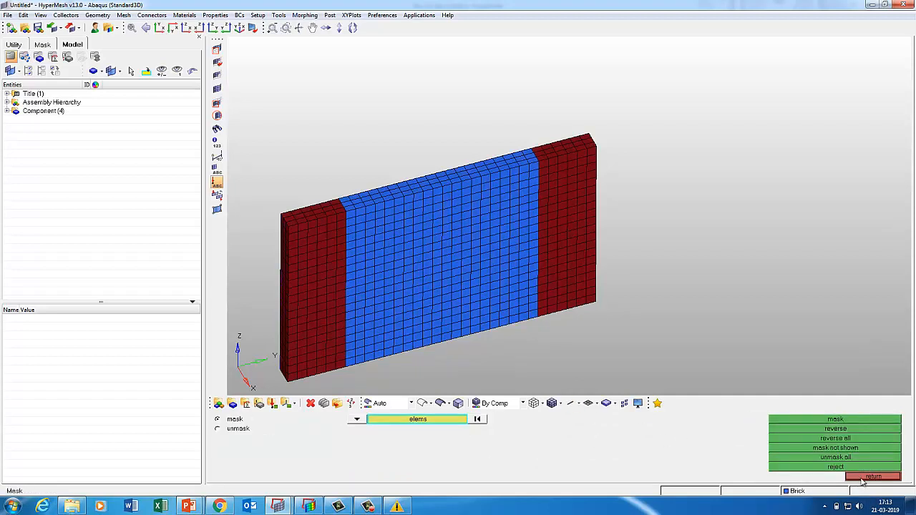
click(879, 477)
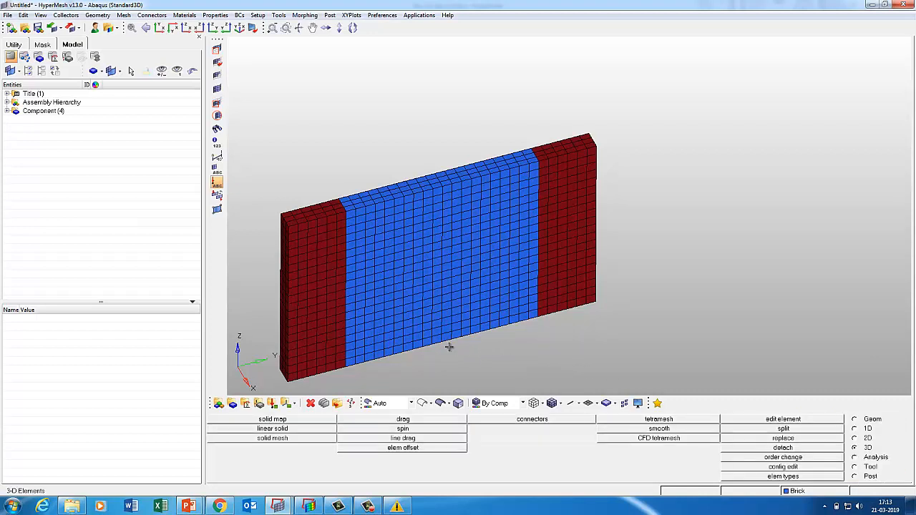
Step: Recheck the connectivity between the Brick and INSULATION solids by selecting all elements attached to one Brick element
key(F5)
click(388, 306)
click(405, 421)
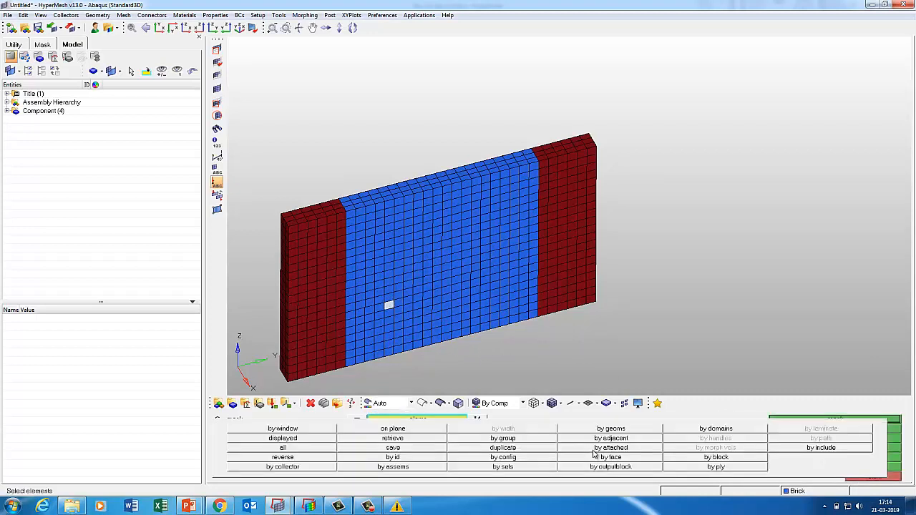
click(594, 449)
click(874, 477)
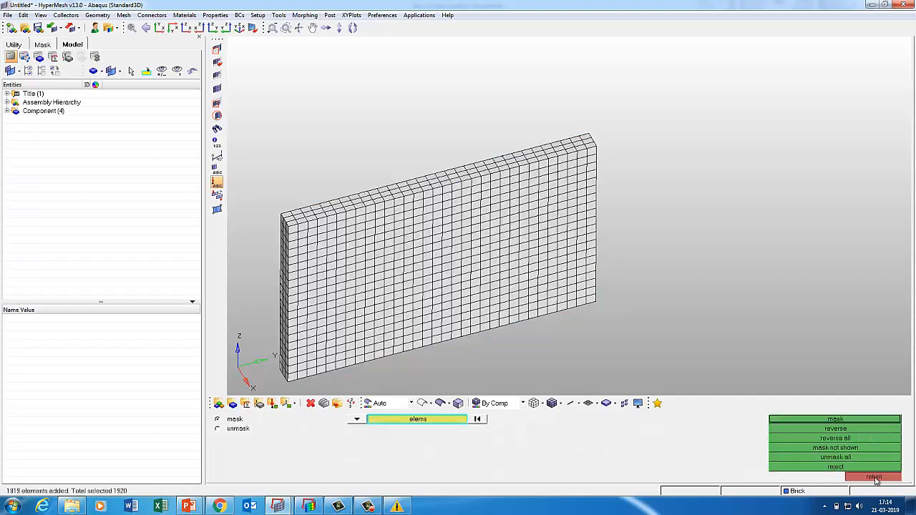
Step: Display the mesh in wireframe and check the 3D elements for their minimum length
click(534, 403)
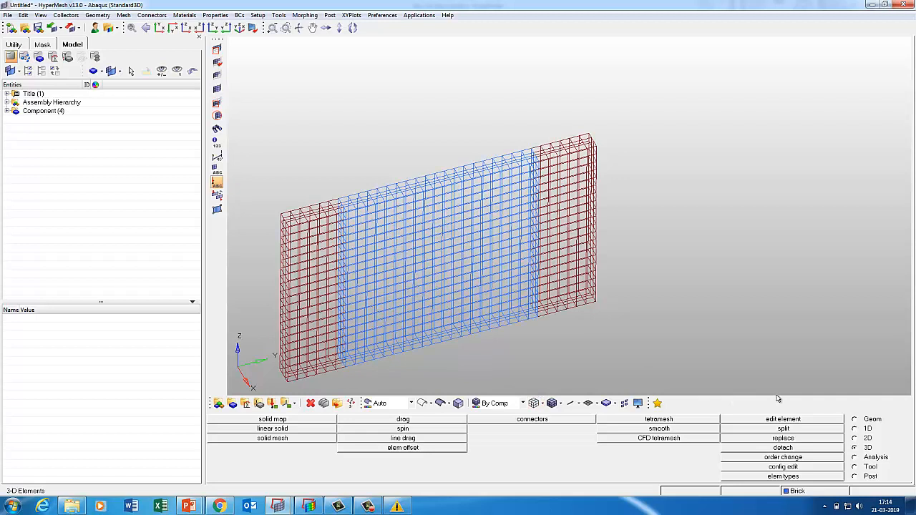
click(872, 467)
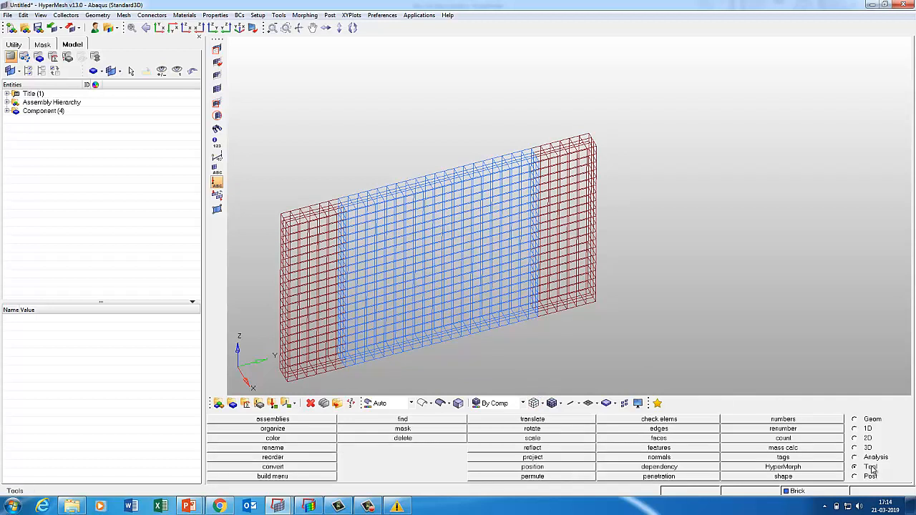
click(660, 420)
click(217, 439)
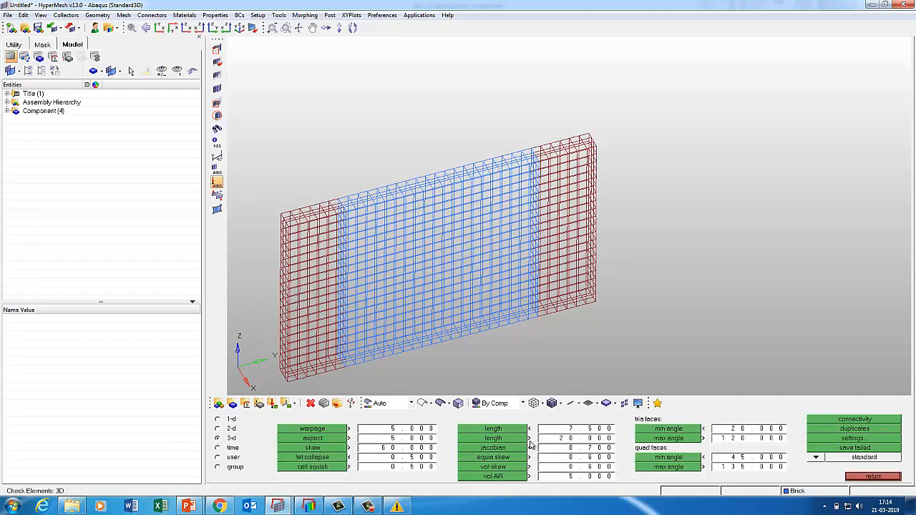
click(510, 430)
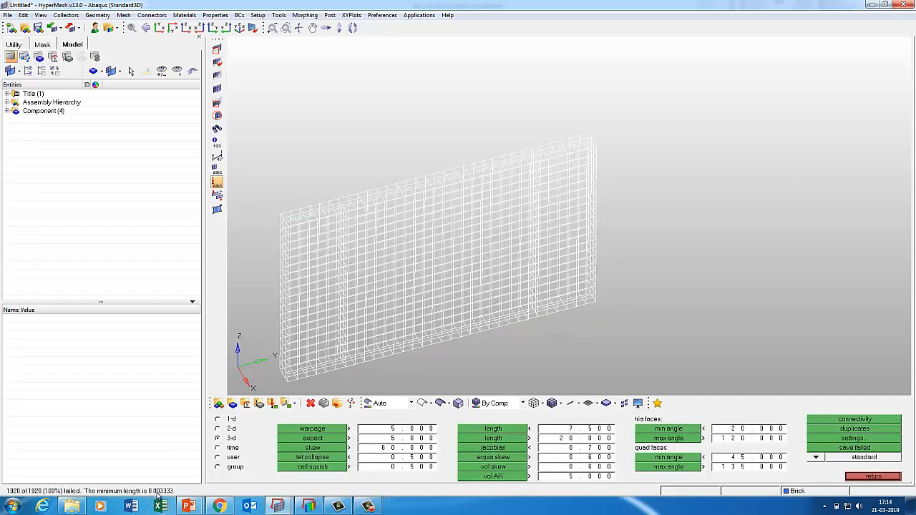
click(862, 477)
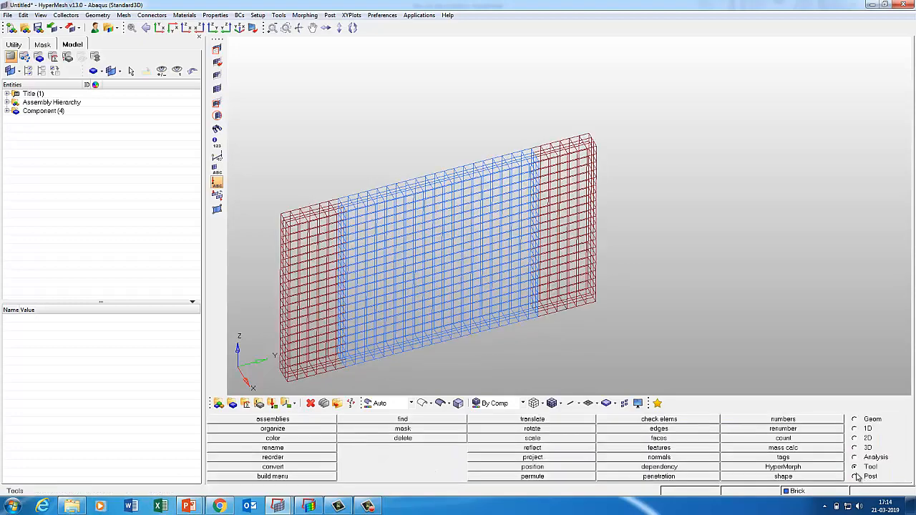
Step: Preview duplicate nodes among all displayed elements with an edge tolerance of 0.001
key(shift+F3)
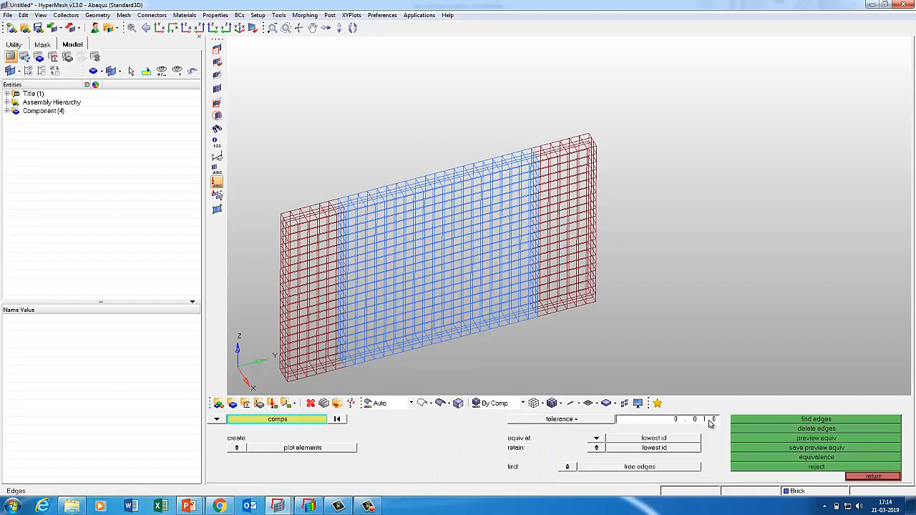
double_click(709, 422)
click(710, 422)
click(219, 422)
click(220, 421)
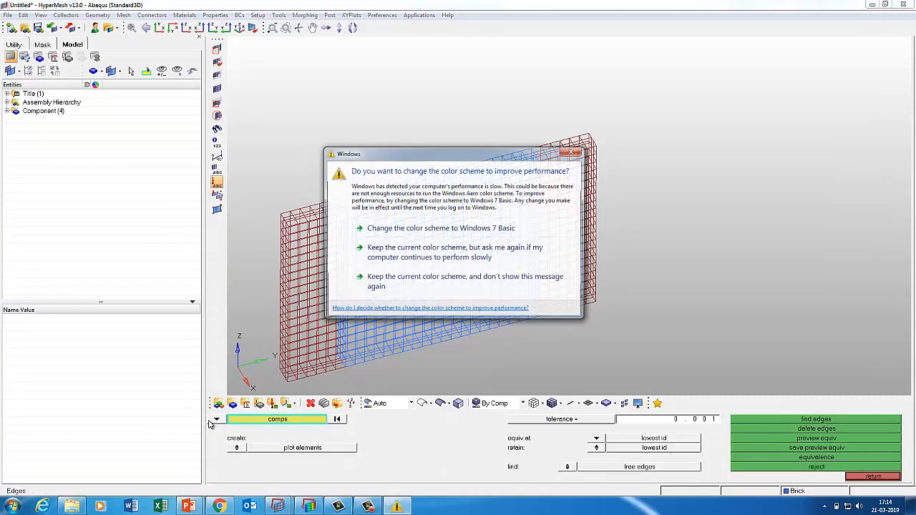
click(573, 151)
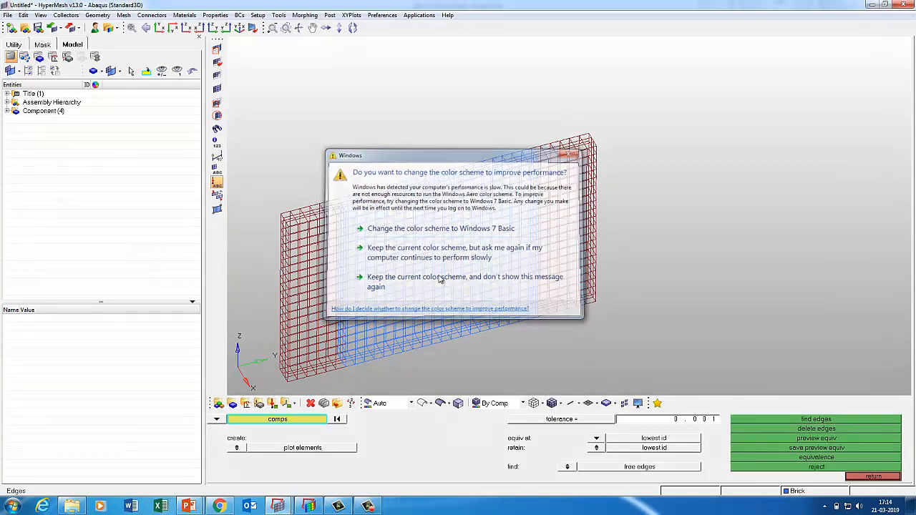
click(220, 422)
click(251, 429)
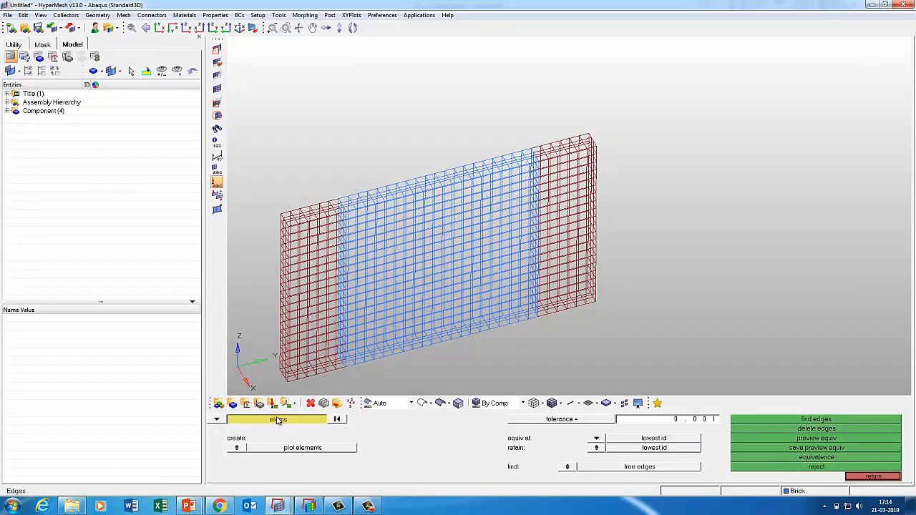
click(282, 419)
click(283, 438)
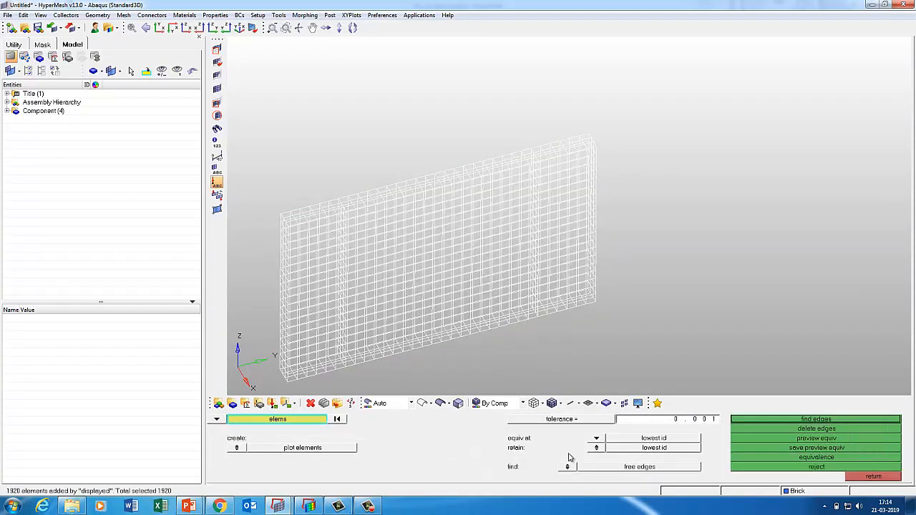
click(765, 437)
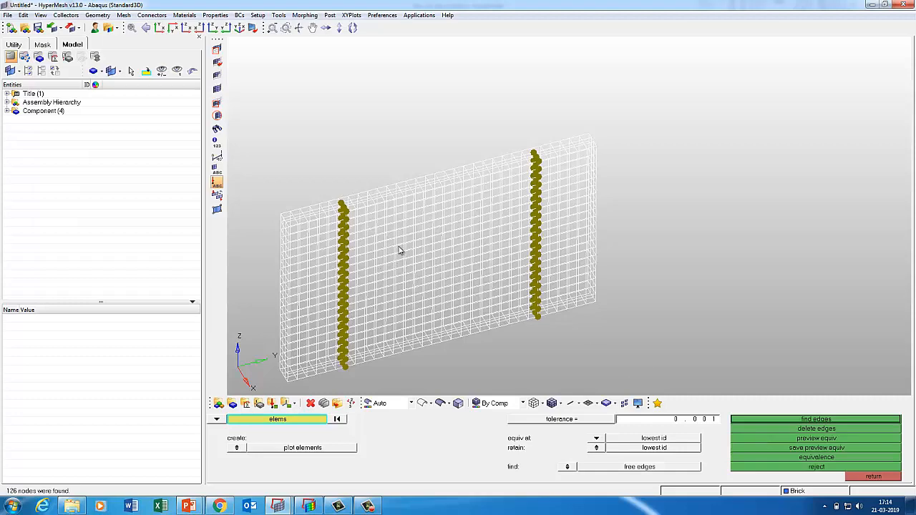
Step: Inspect the marked nodes at the Brick and INSULATION interface and equivalence them
ctrl+right_drag(320, 235, 442, 201)
ctrl+scroll(443, 201, up, 5)
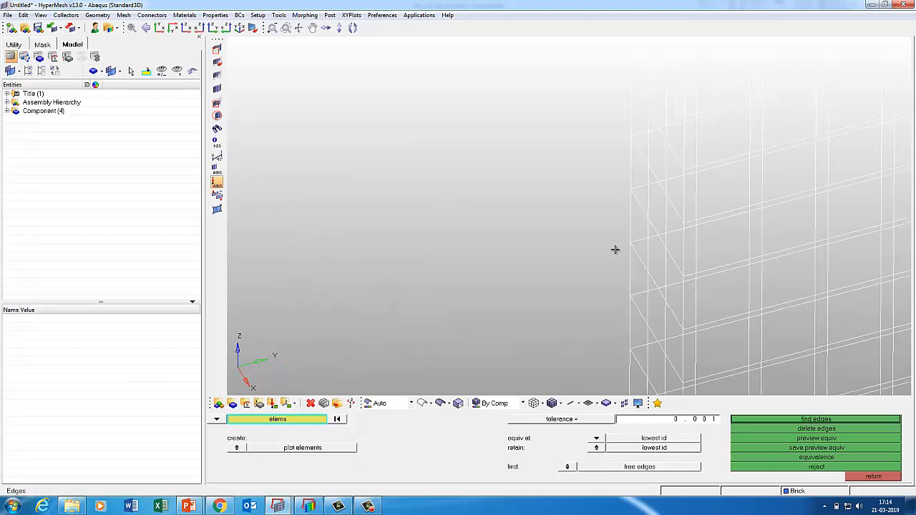
ctrl+right_drag(600, 260, 396, 323)
ctrl+right_drag(616, 282, 400, 349)
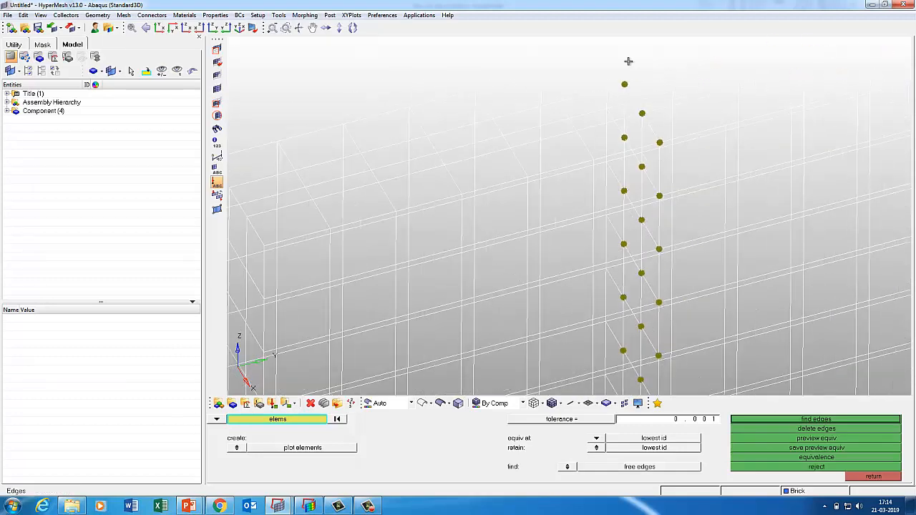
click(805, 460)
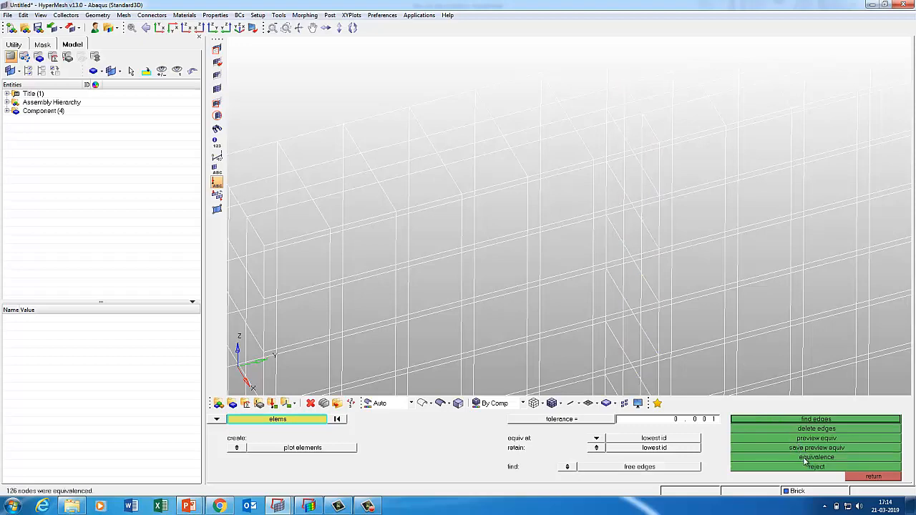
click(871, 477)
Step: Fit the model in view, display it shaded with mesh lines, and check which components are shown
key(f)
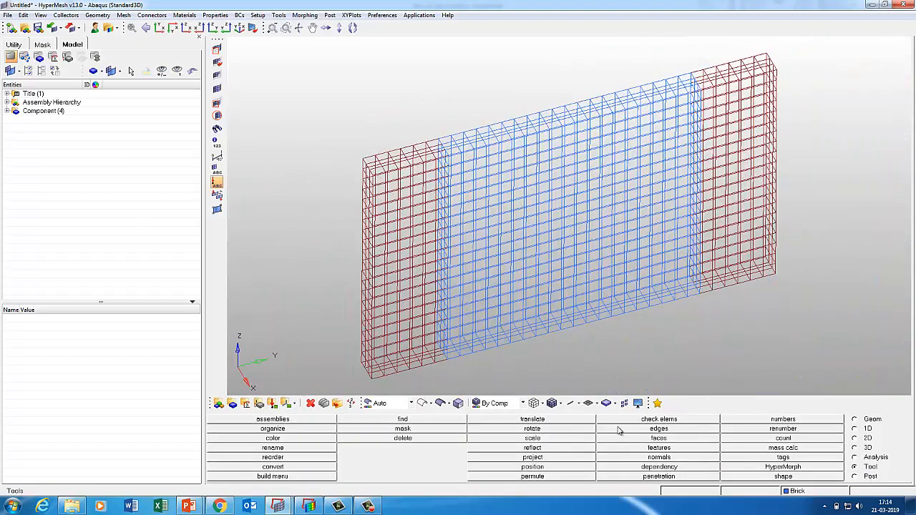
click(551, 403)
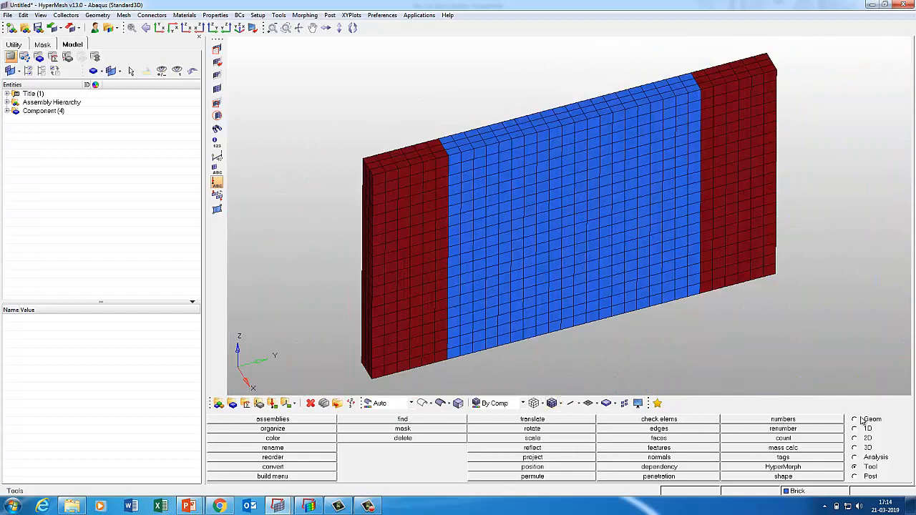
key(d)
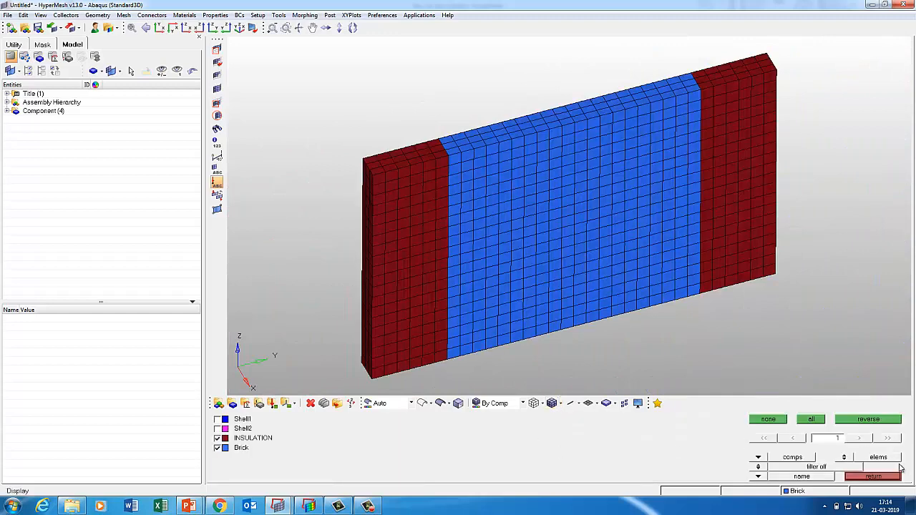
click(875, 477)
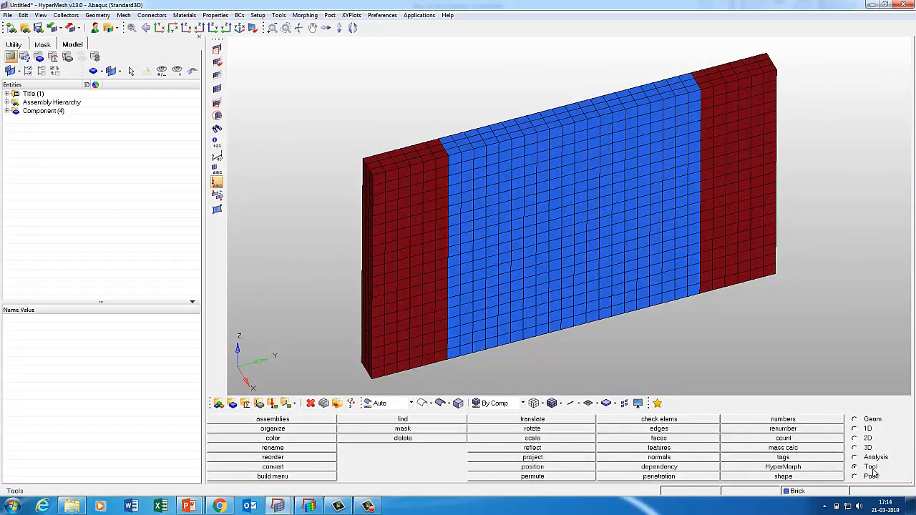
Step: Find the faces of all displayed solid elements with a tolerance of 0.010
click(654, 439)
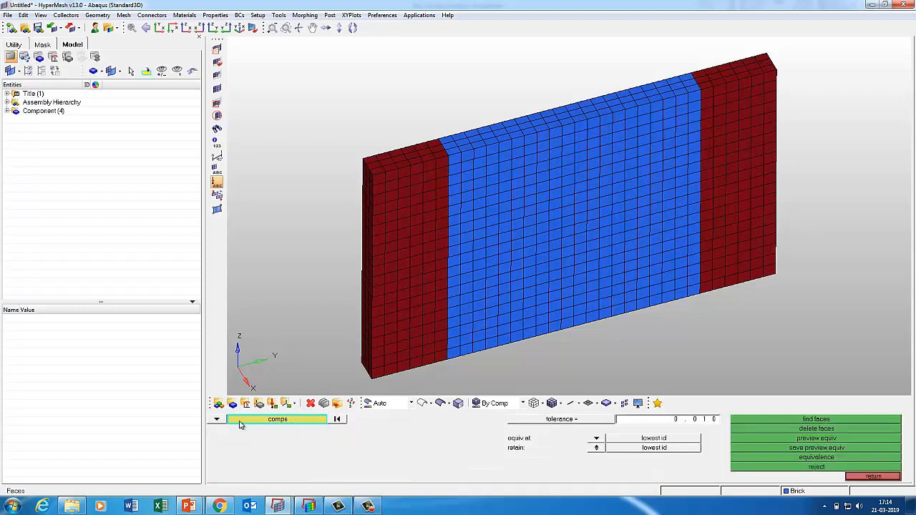
click(217, 419)
click(251, 432)
click(270, 420)
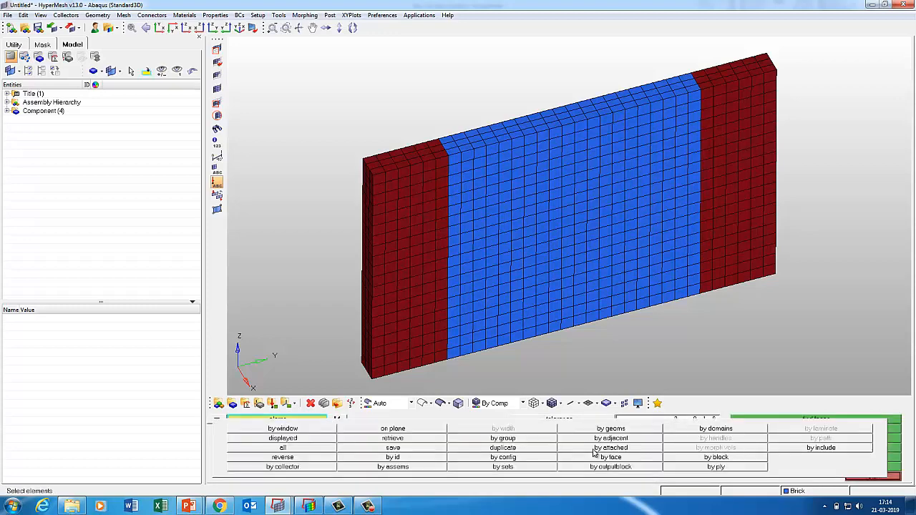
click(275, 439)
click(804, 421)
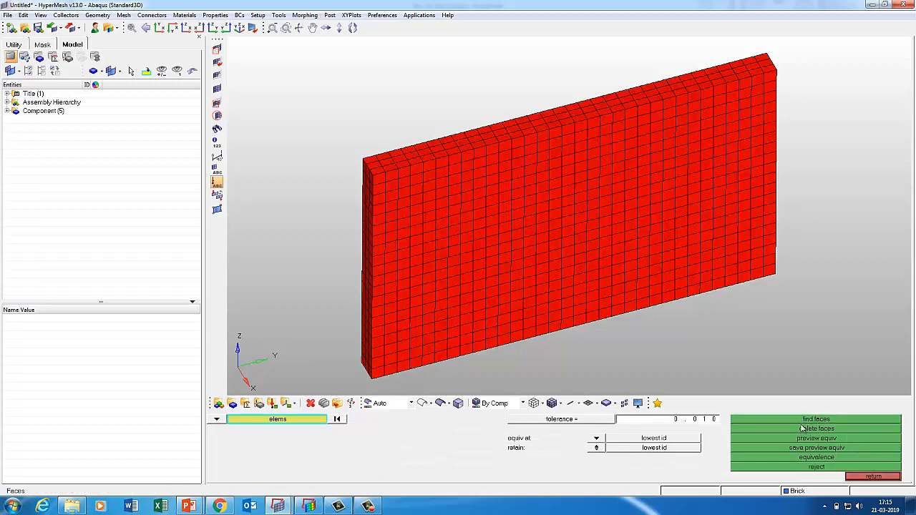
Step: Show only the ^faces component and hide all the others
key(d)
click(780, 421)
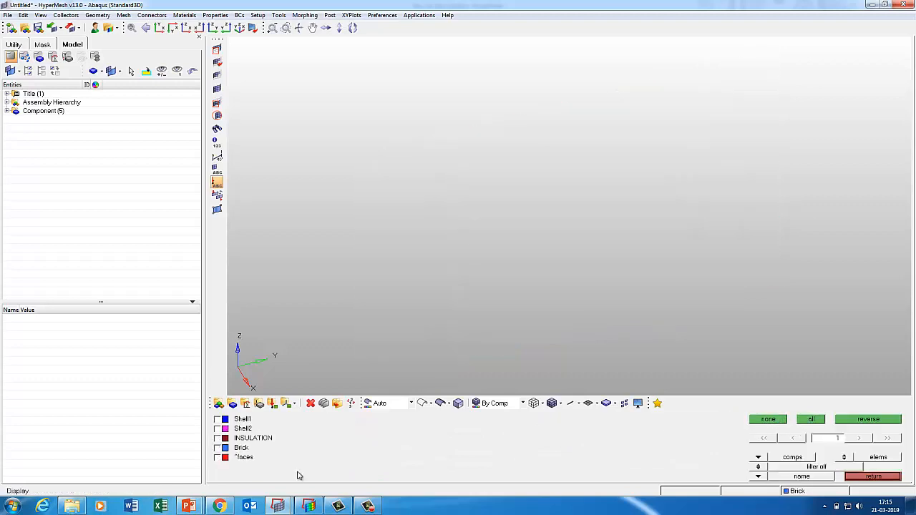
click(217, 457)
click(873, 476)
click(874, 481)
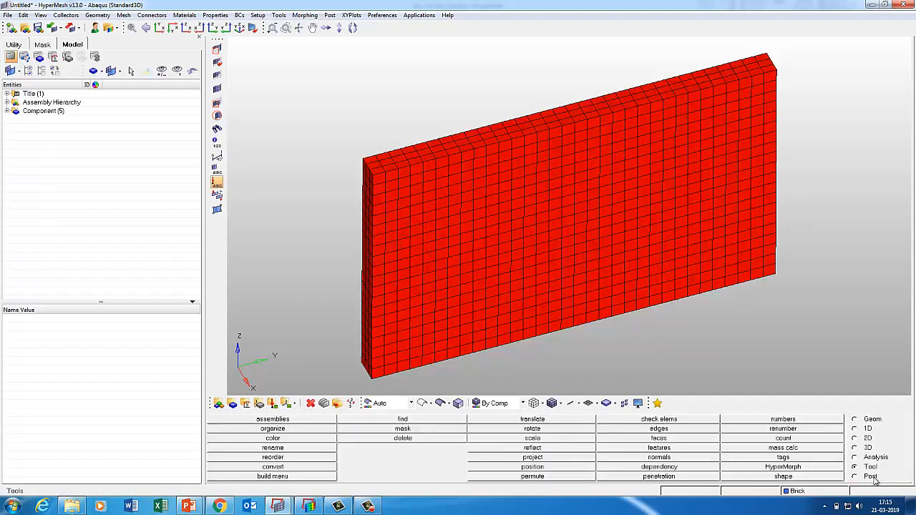
Step: Check all displayed face elements for duplicate nodes with a tolerance of 0.001
click(659, 429)
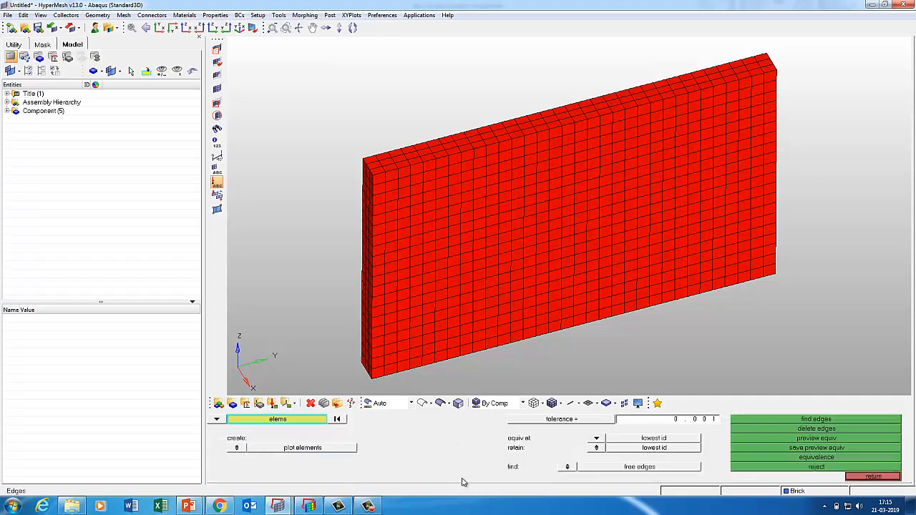
click(250, 420)
click(330, 438)
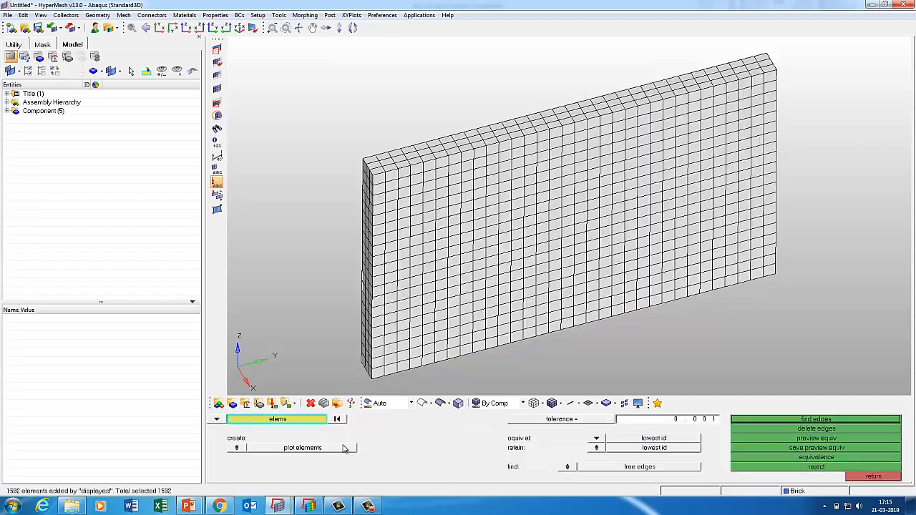
click(785, 443)
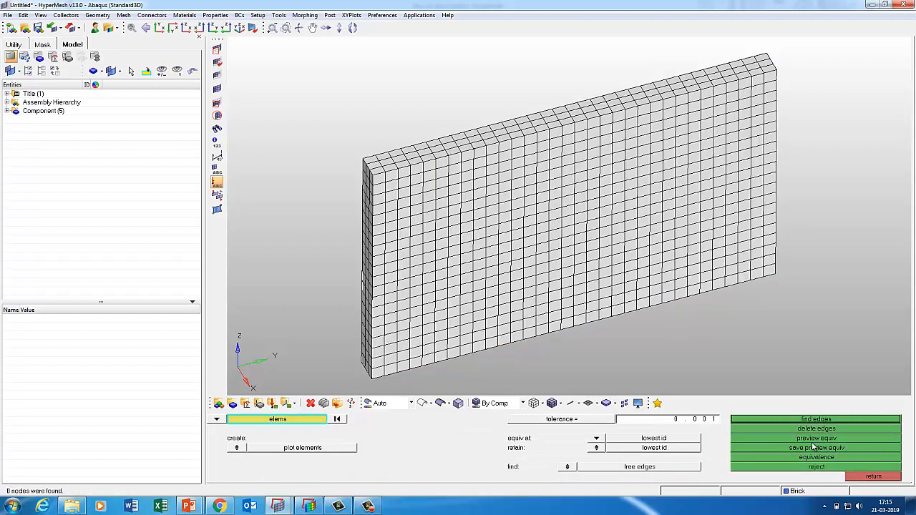
Step: Check the face elements for free edges and for T-connections
click(808, 420)
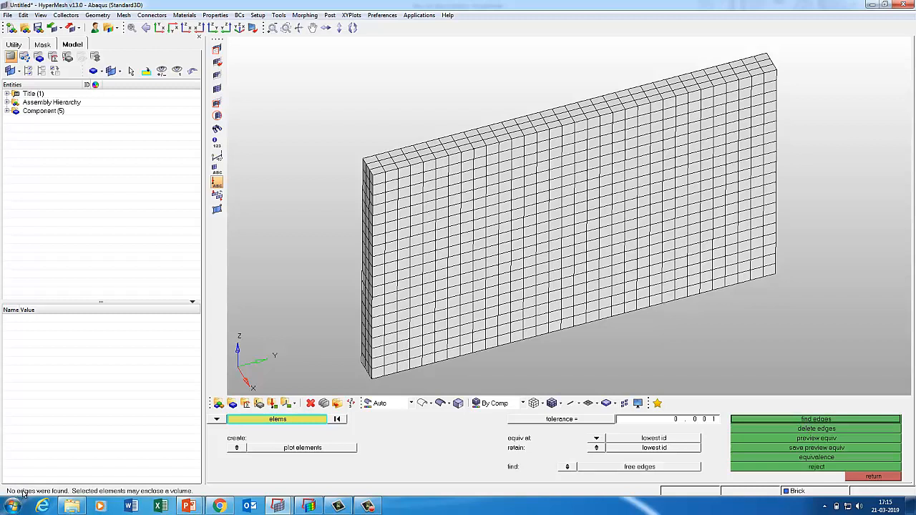
click(567, 467)
click(793, 420)
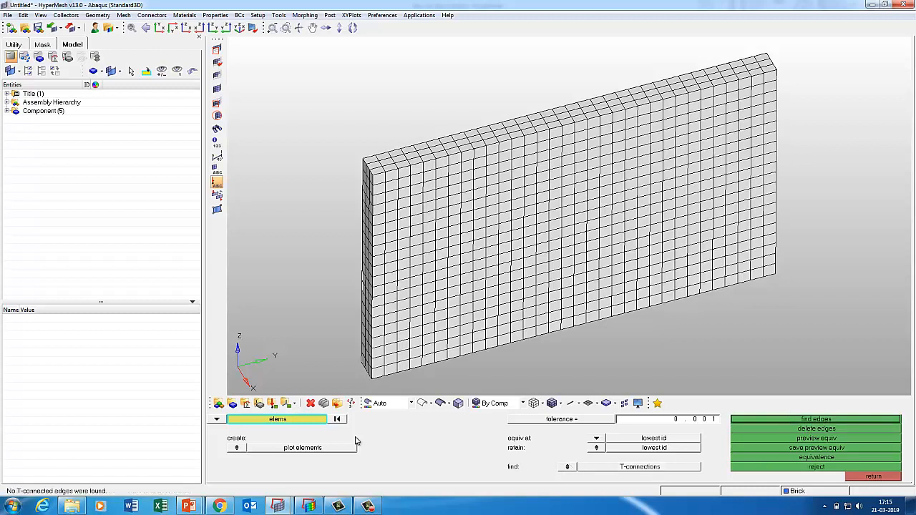
click(860, 476)
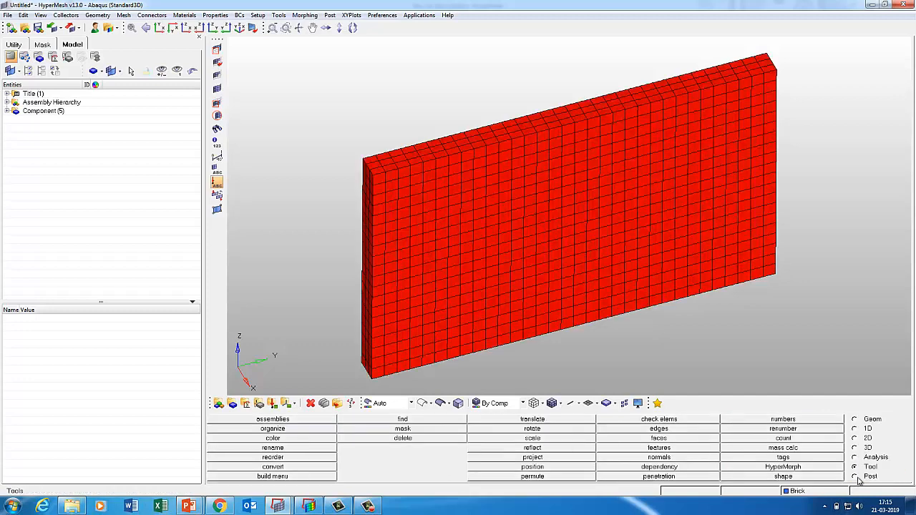
Step: Delete the found faces and show the INSULATION and Brick components again
click(659, 439)
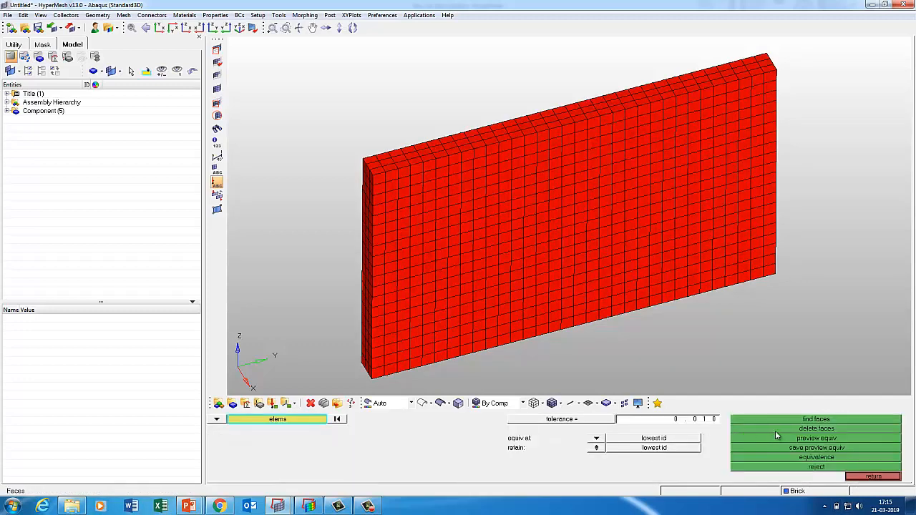
click(816, 428)
click(854, 479)
key(d)
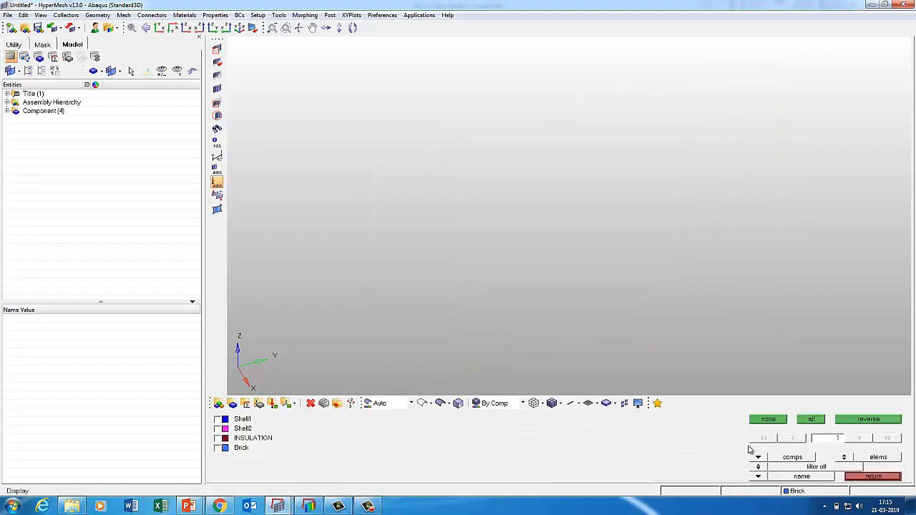
click(225, 439)
click(226, 448)
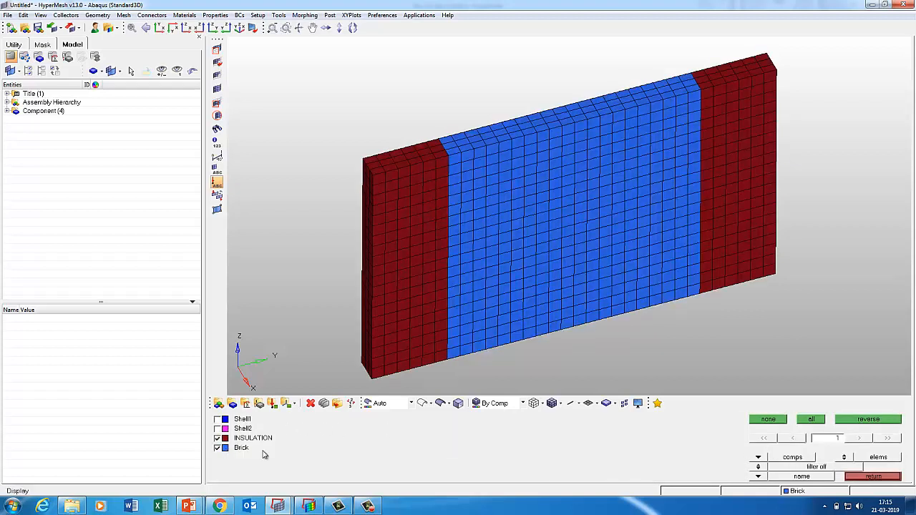
click(873, 476)
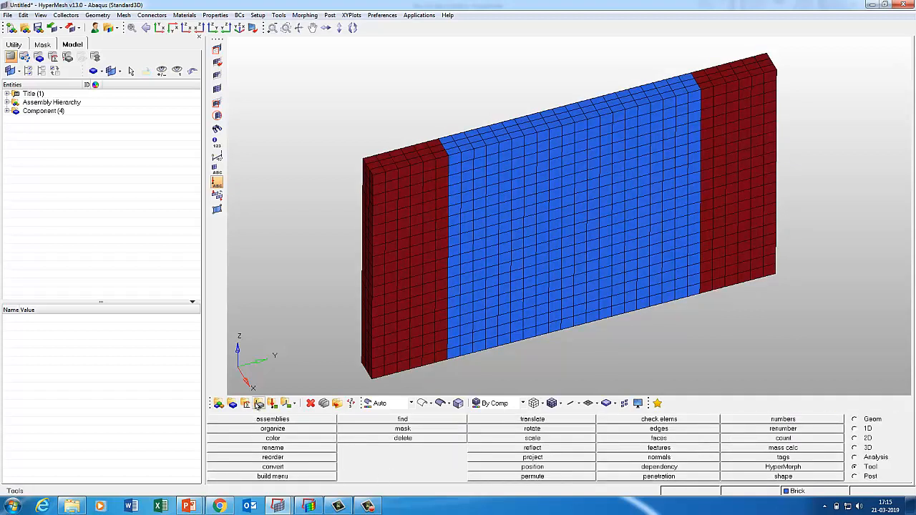
Step: Create a material named Brick with the ABAQUS_MATERIAL card image and open its card for editing
click(246, 405)
click(425, 421)
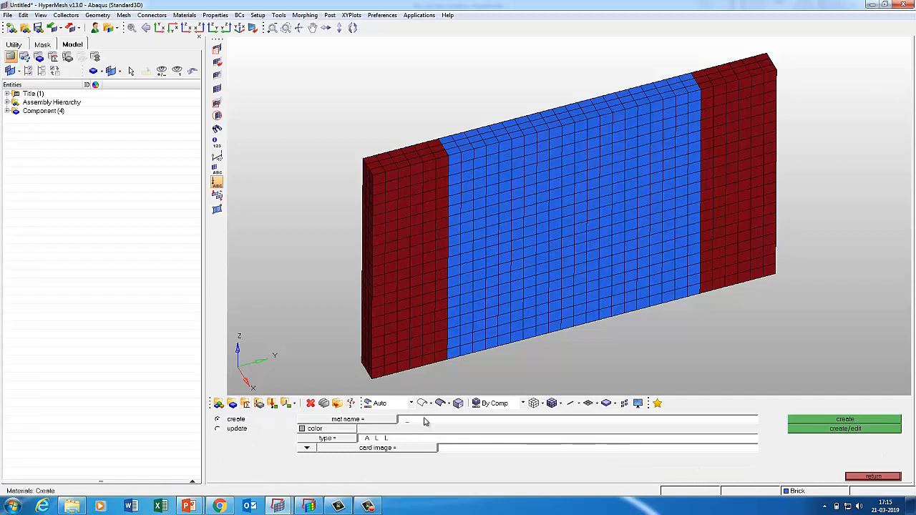
key(Caps_Lock)
text(B)
key(Caps_Lock)
text(rick)
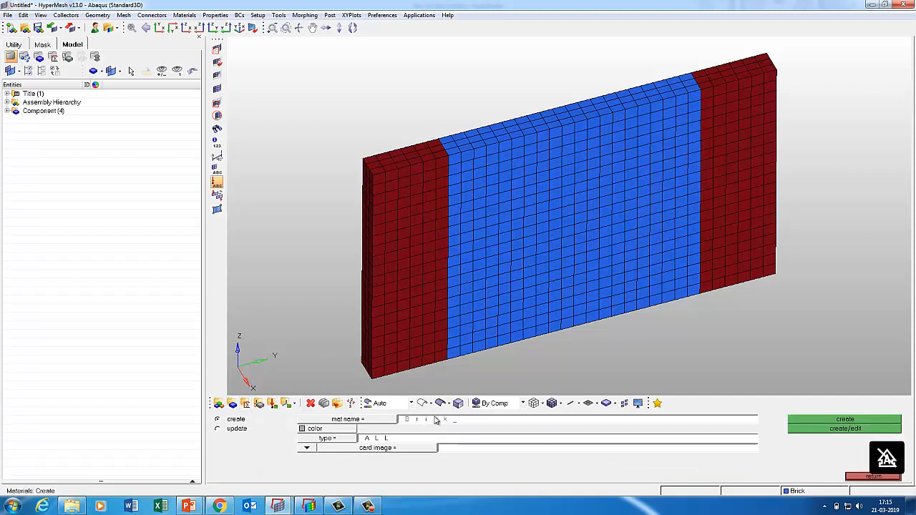
click(402, 449)
click(433, 439)
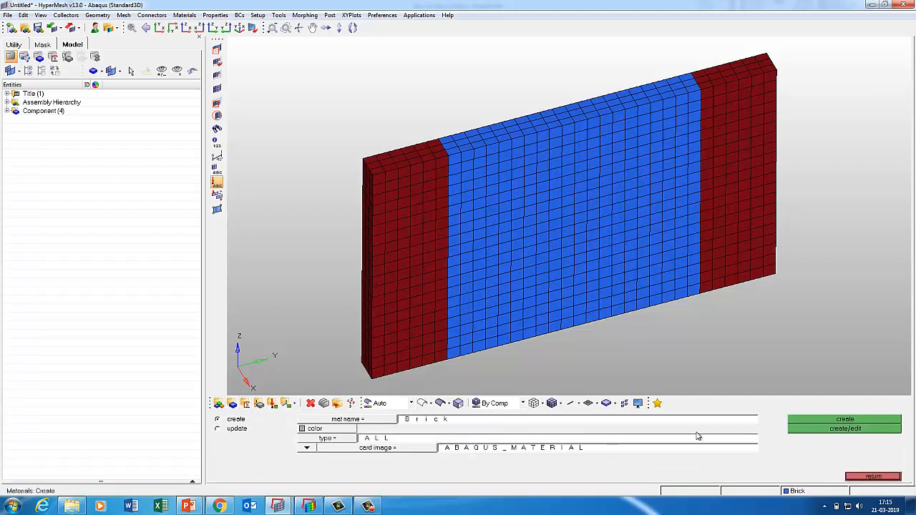
click(845, 429)
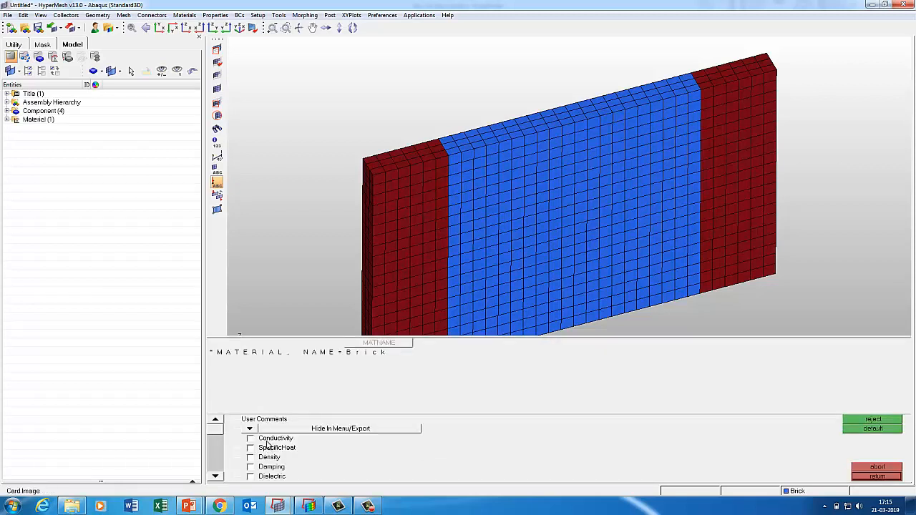
Step: Enable isotropic conductivity for the Brick material and set K(1) to 0.7 at a temperature of 23
click(250, 395)
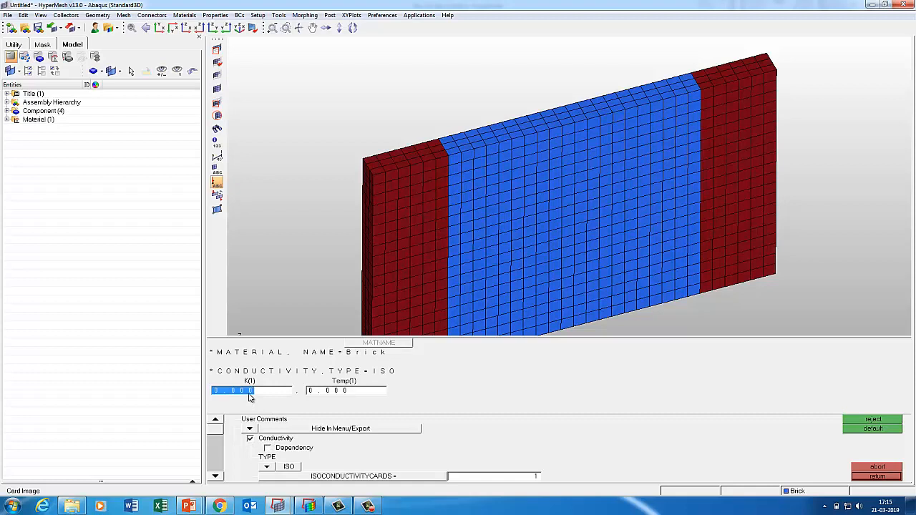
text(0.7)
click(312, 391)
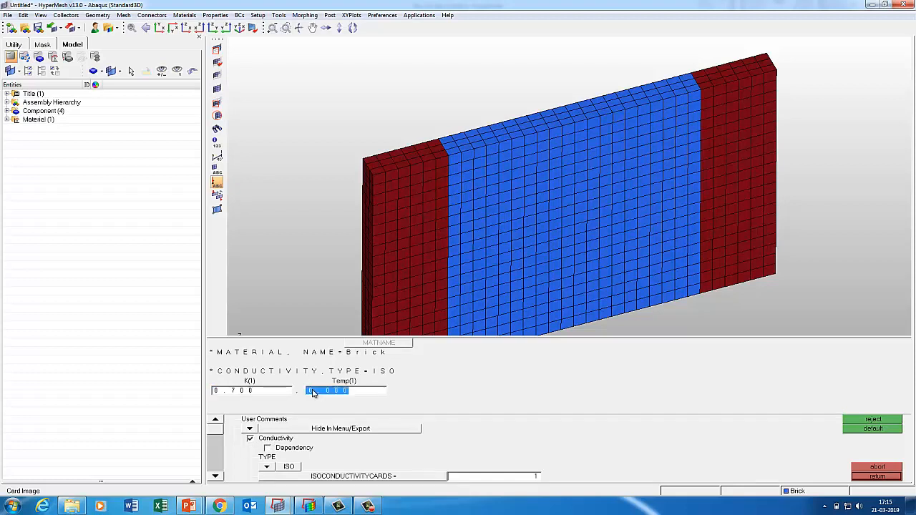
text(23)
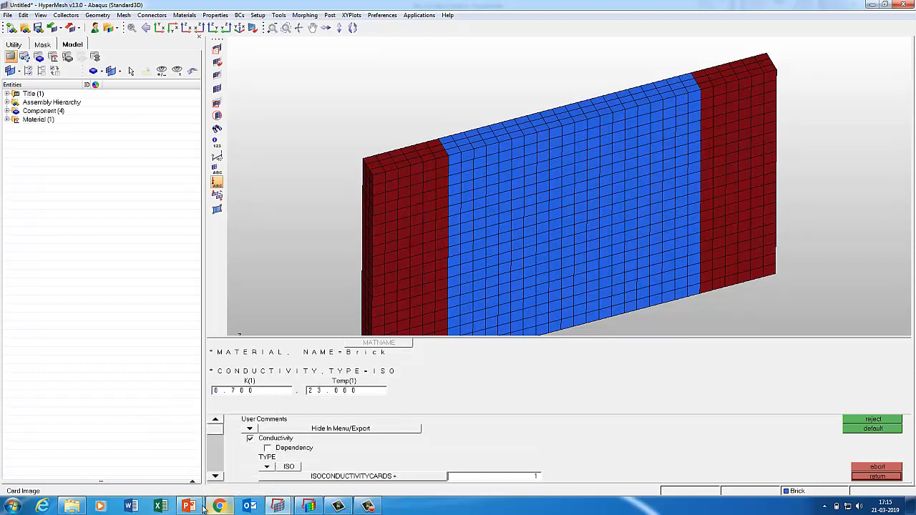
Step: Consult the brick and insulation conductivities on the PowerPoint composite wall slide, return to HyperMesh and close the Brick material card
mouse_move(188, 505)
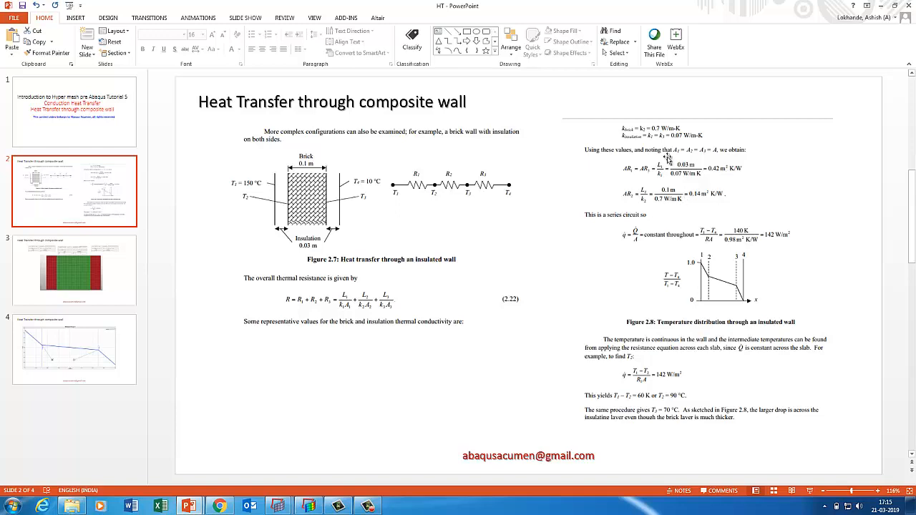
click(879, 5)
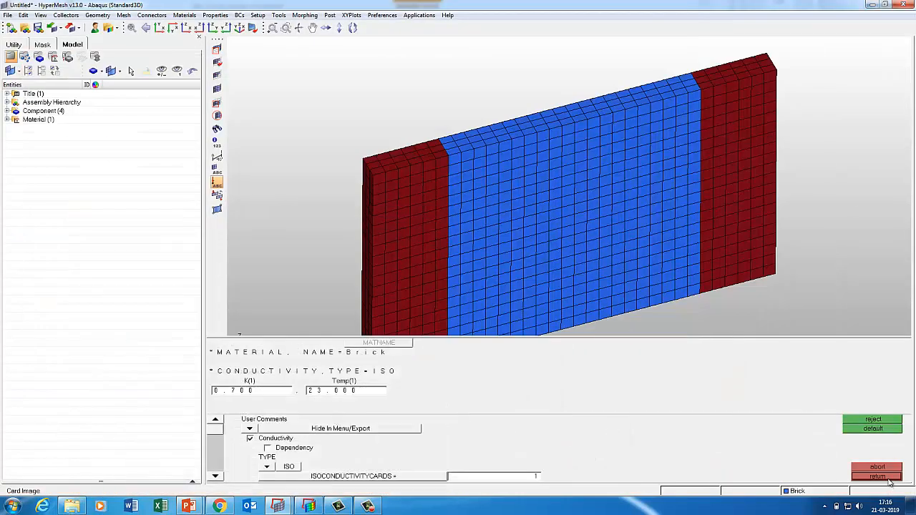
click(885, 477)
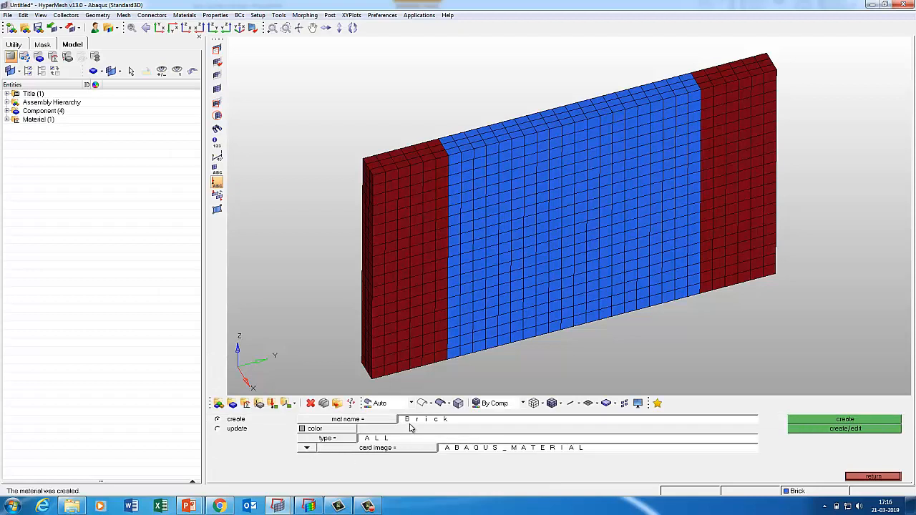
Step: Create a material named Insulation with the ABAQUS_MATERIAL card image and open its card for editing
click(410, 423)
key(BackSpace)
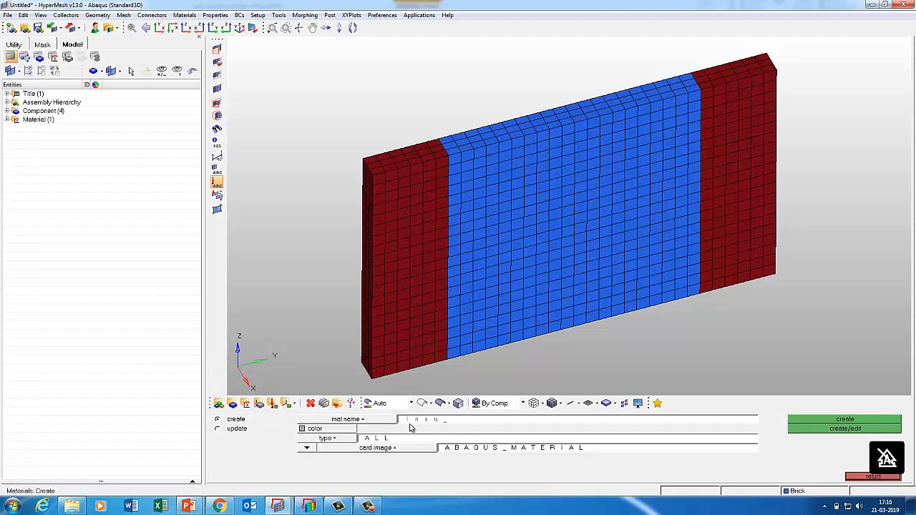
click(841, 431)
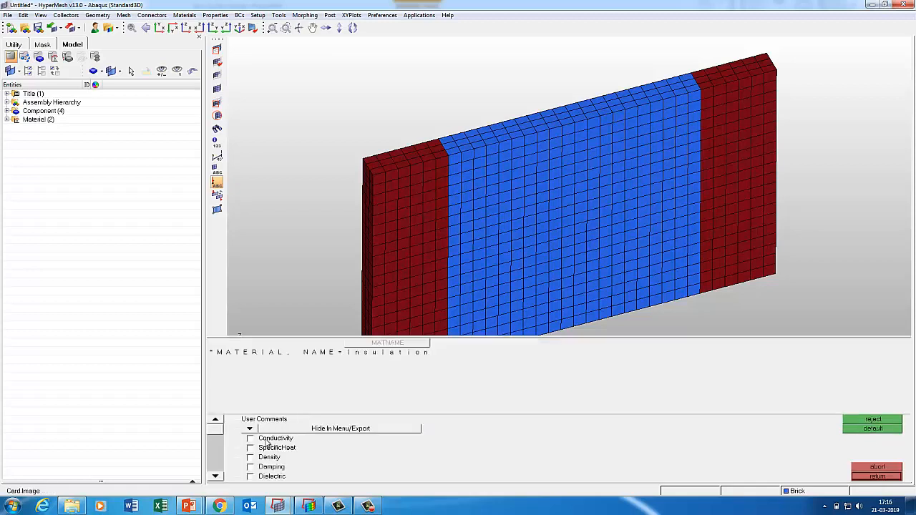
Step: Enable isotropic conductivity for the Insulation material and set K(1) to 0.070 at a temperature of 23
click(251, 390)
click(251, 390)
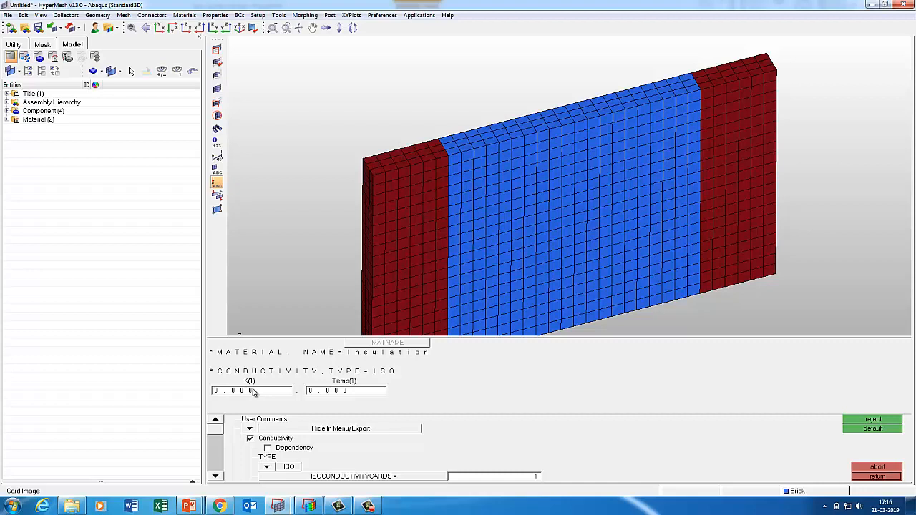
double_click(252, 390)
text(0.070)
click(333, 392)
text(23)
key(Return)
click(878, 476)
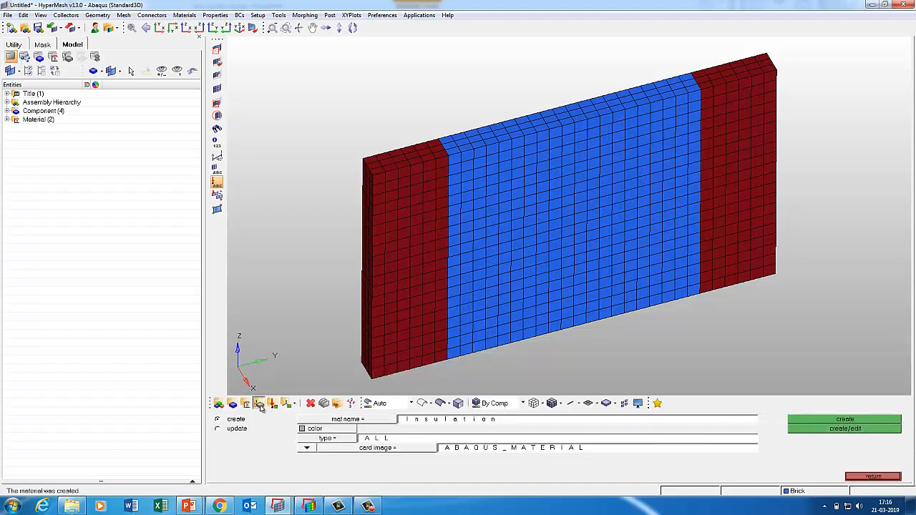
Step: Start a new property named Brick and dismiss the Windows color scheme message
click(259, 404)
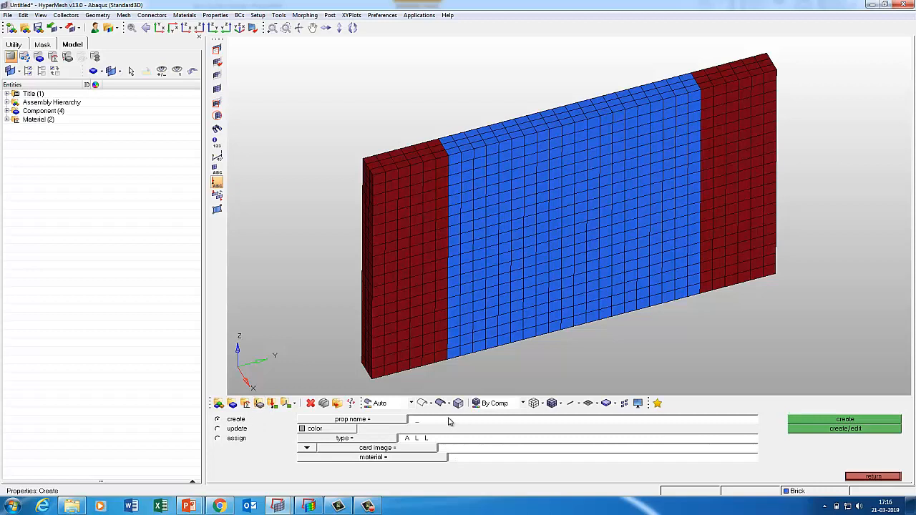
key(Caps_Lock)
text(B)
key(Caps_Lock)
text(rick)
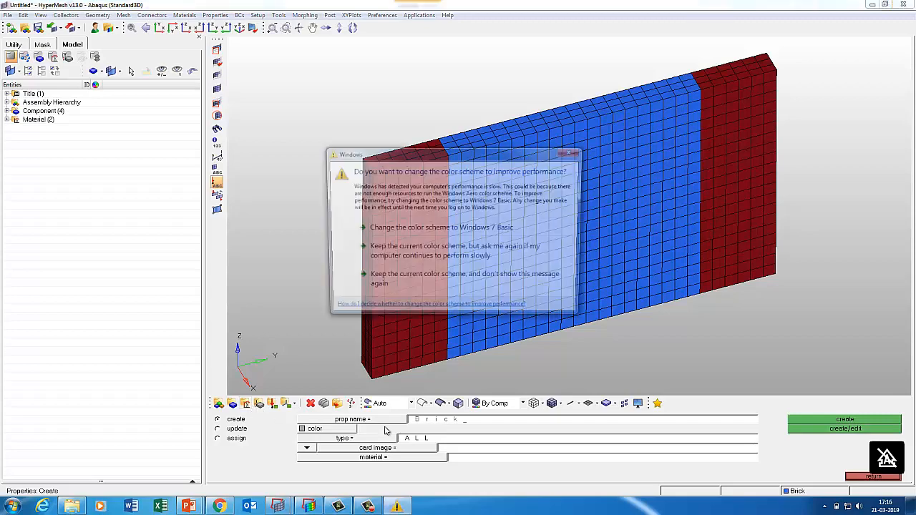
click(571, 152)
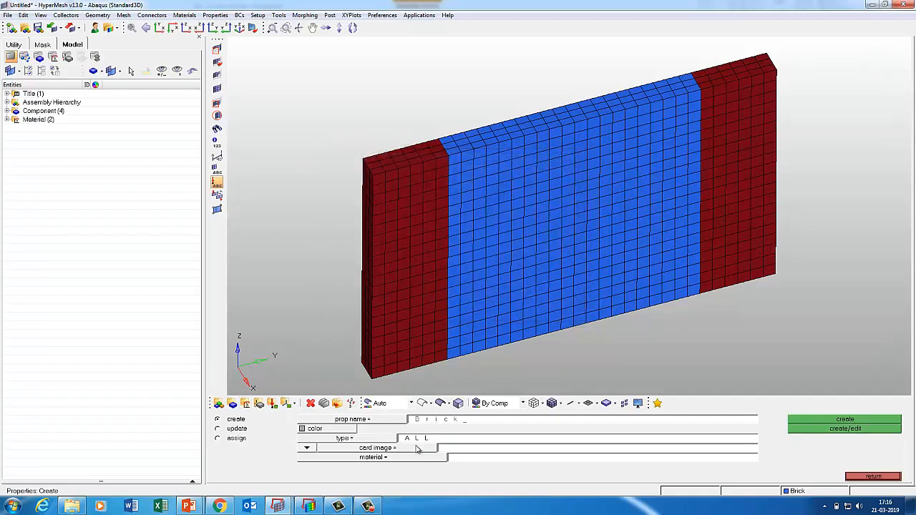
Step: Assign the SOLIDSECTION card image and the Brick material to the new Brick property
click(419, 447)
click(319, 438)
click(384, 466)
click(225, 419)
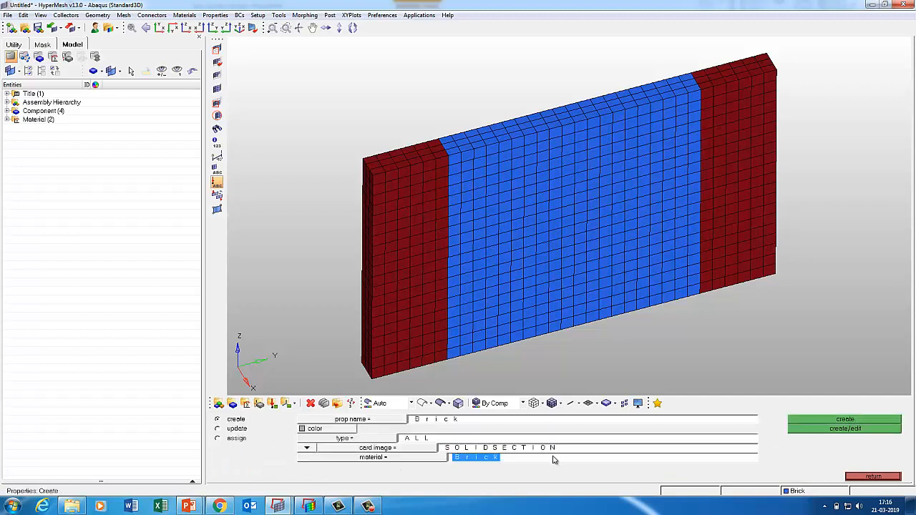
Step: Color the Brick property green, create it and enable No_auto_prefix_for_names on its card
click(341, 434)
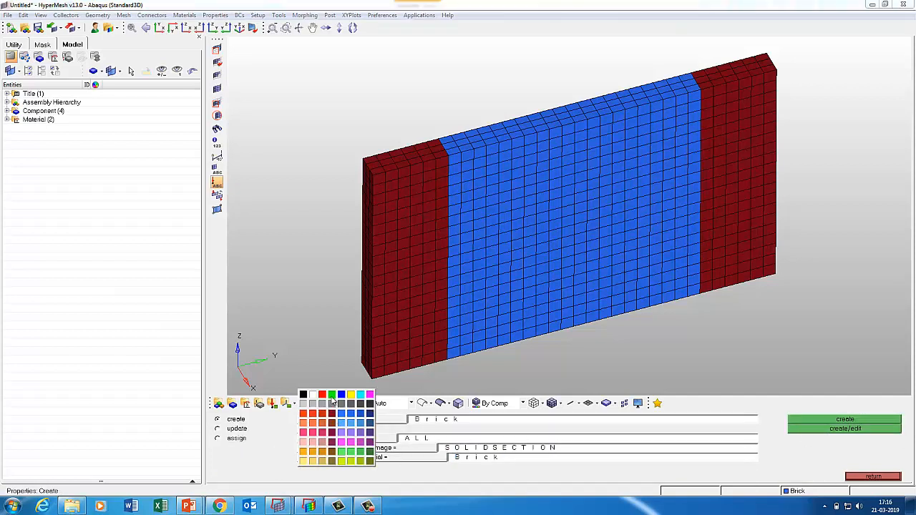
click(332, 397)
click(823, 430)
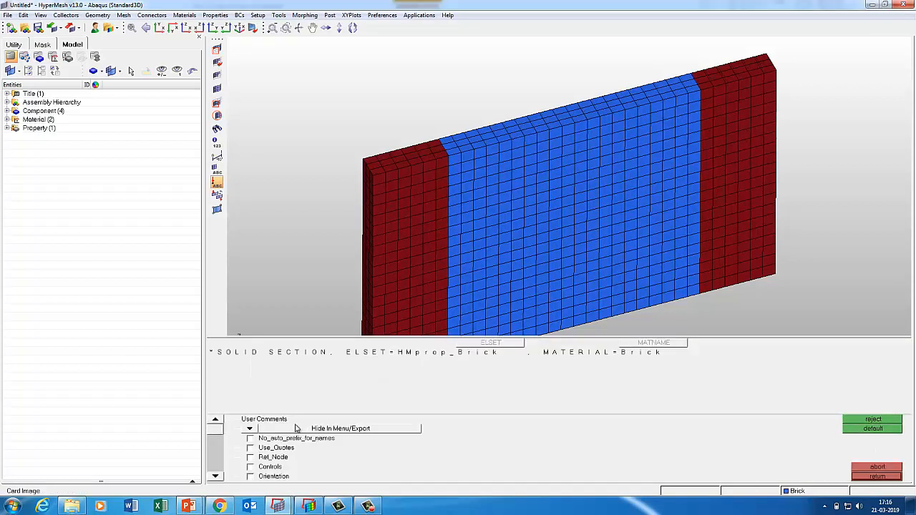
click(252, 439)
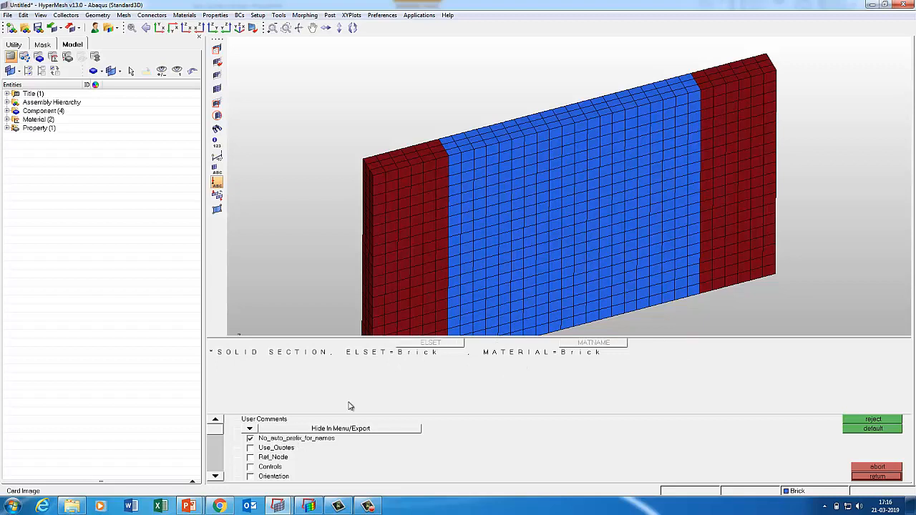
click(877, 476)
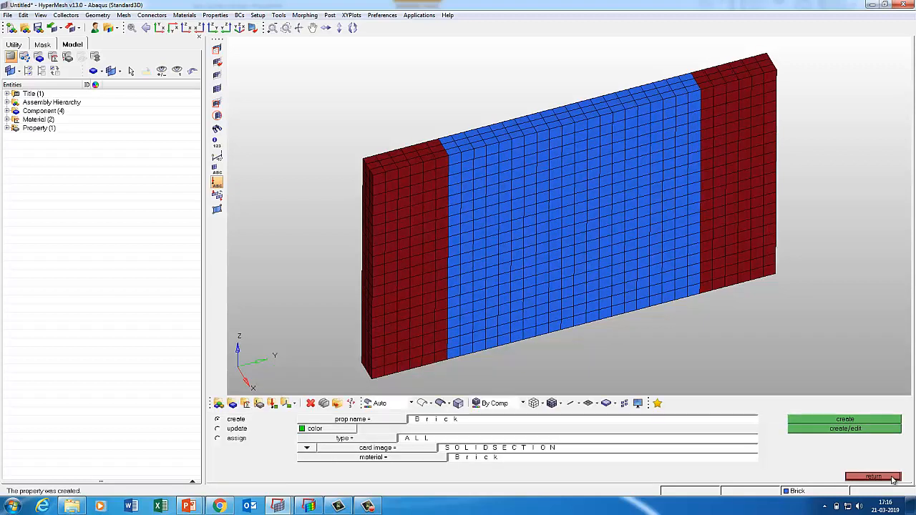
Step: Create a second SOLIDSECTION property named INsulation that uses the Insulation material, keeping No_auto_prefix_for_names enabled
click(438, 421)
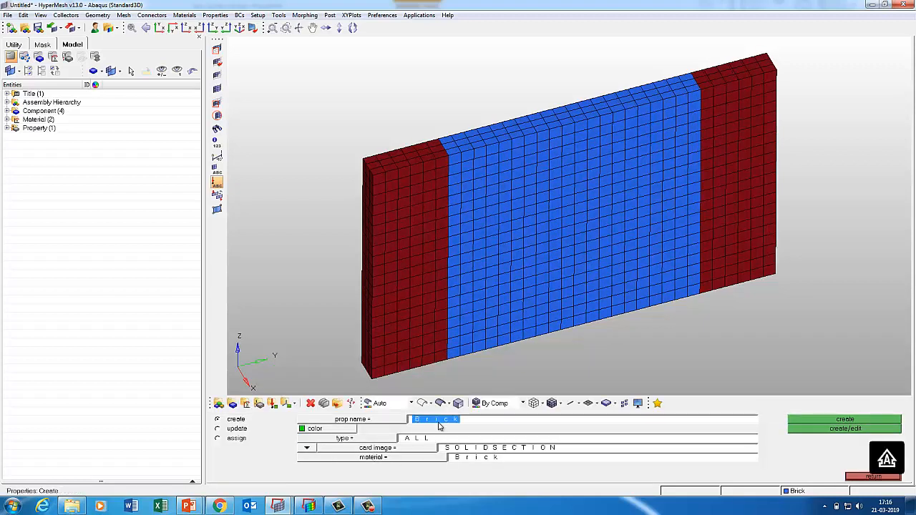
text(Insulation)
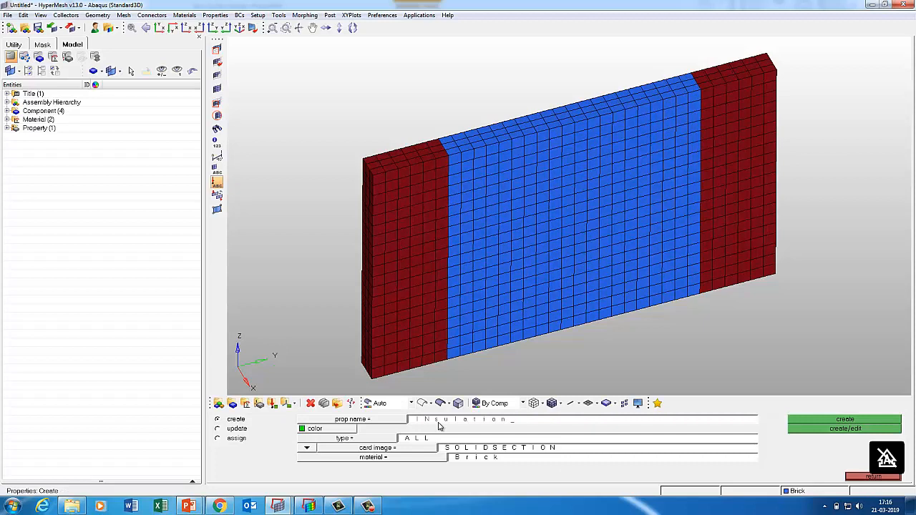
click(420, 458)
click(227, 429)
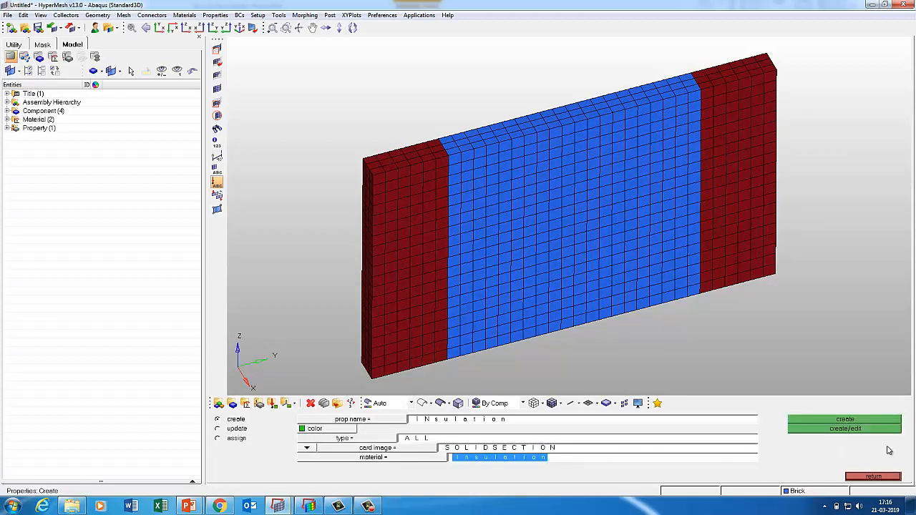
click(859, 429)
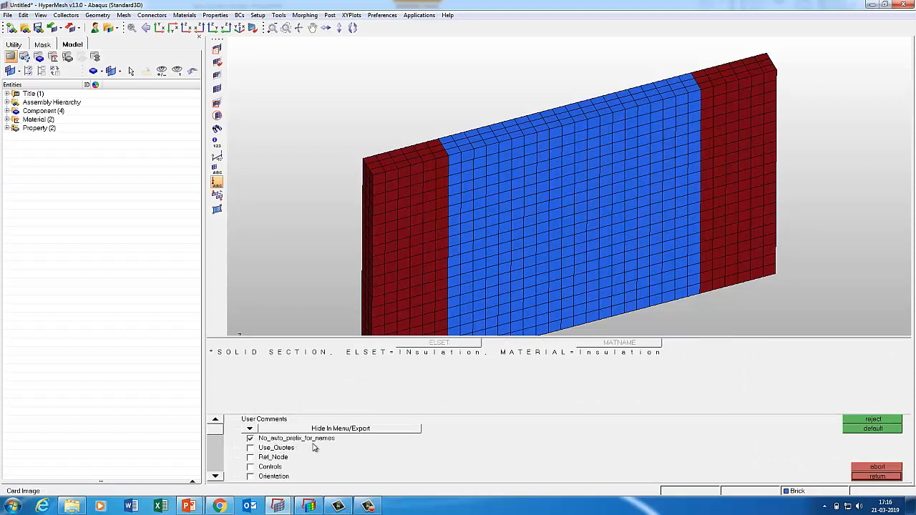
click(877, 477)
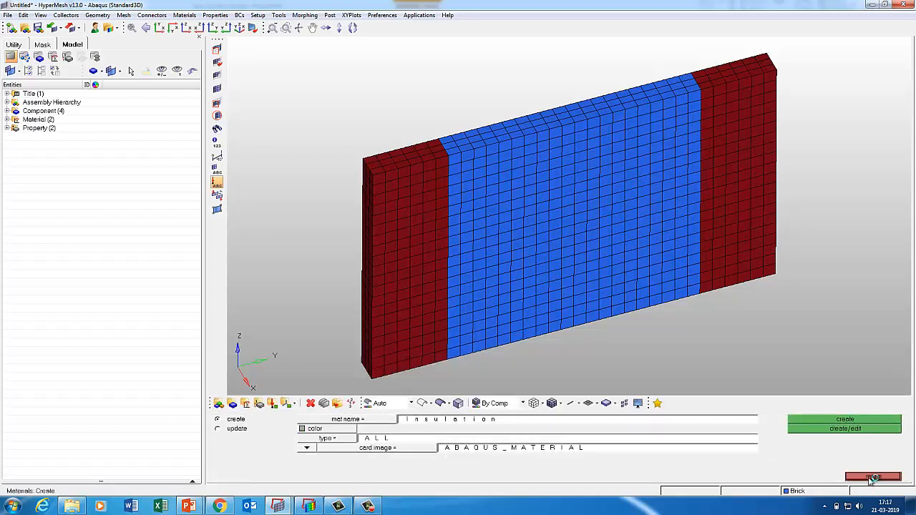
click(873, 476)
Step: Update the INSULATION component to use the INsulation property
click(233, 403)
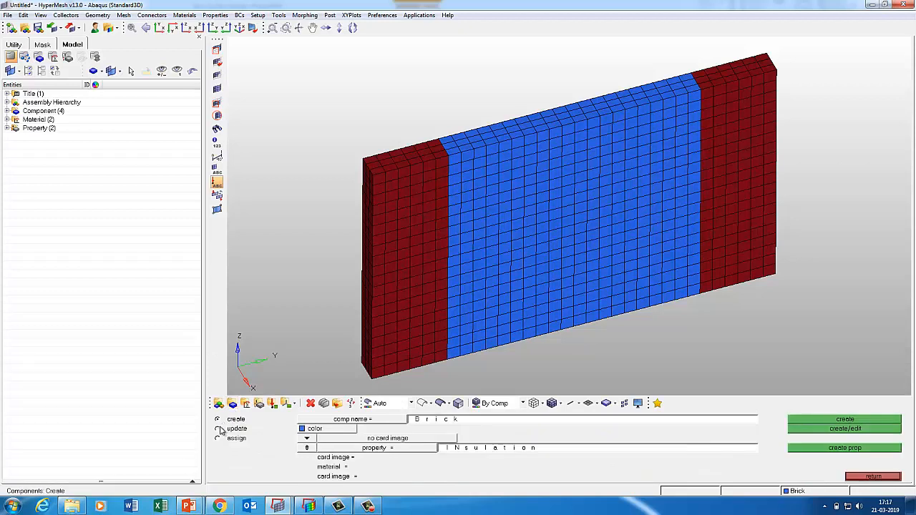
click(415, 366)
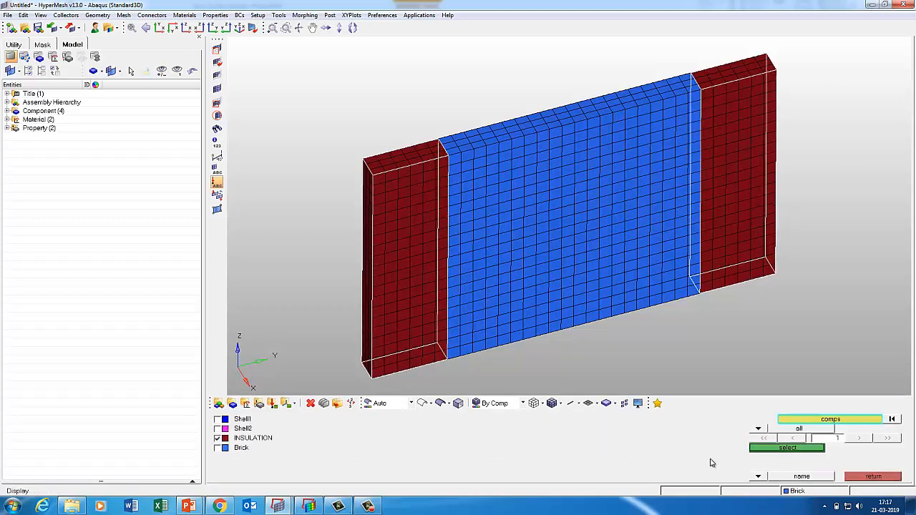
click(756, 450)
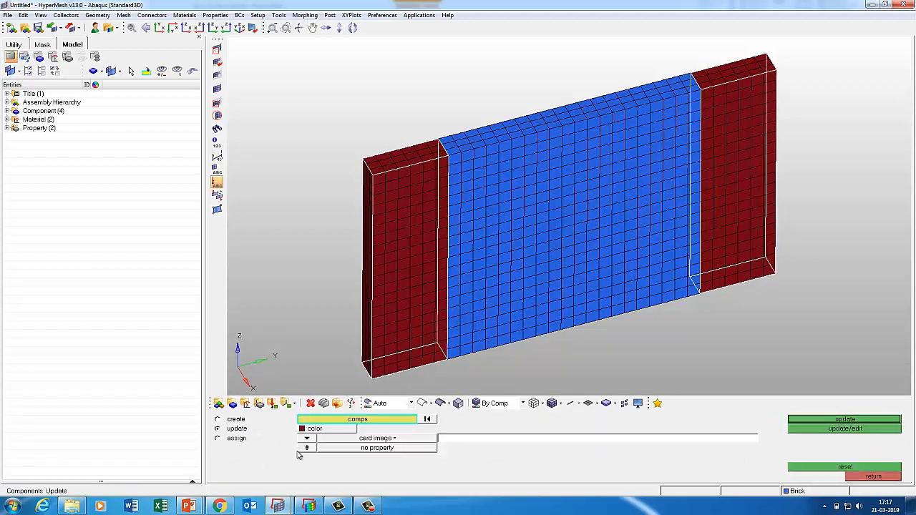
click(307, 448)
click(323, 449)
click(236, 427)
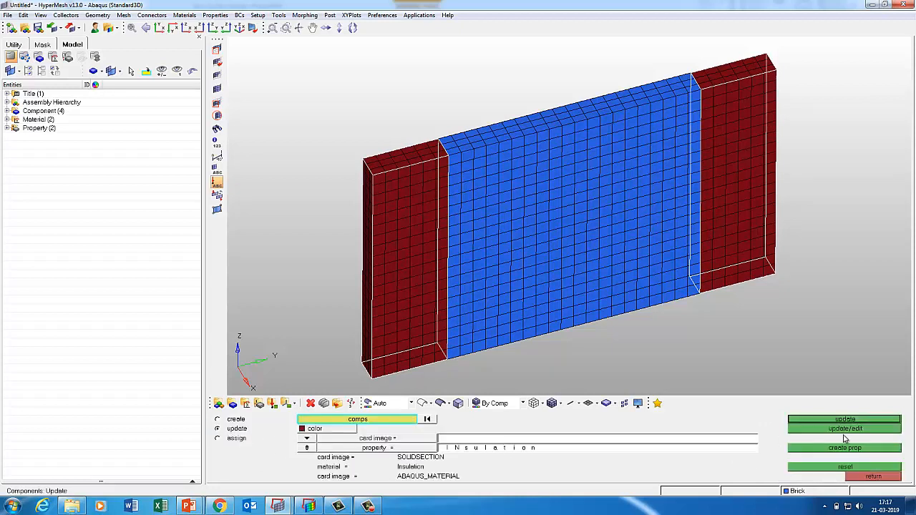
click(836, 432)
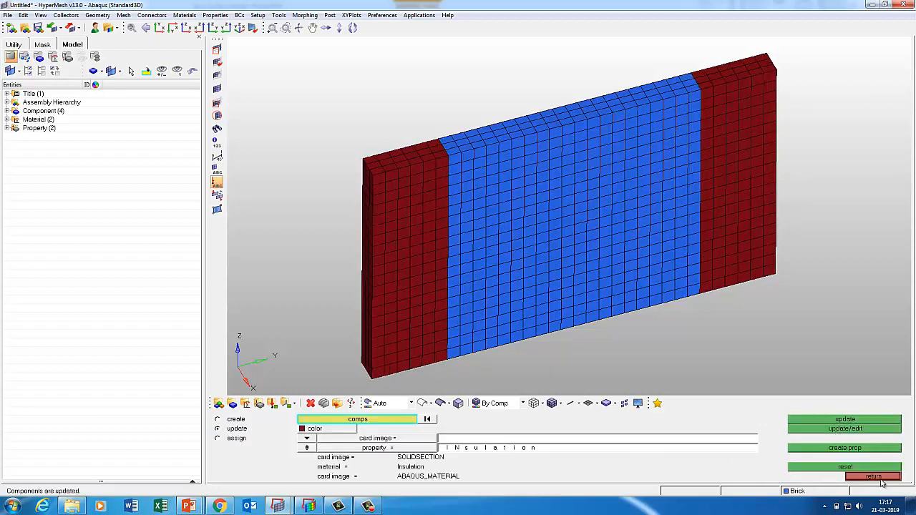
Step: Update the Brick component to use the Brick property
key(d)
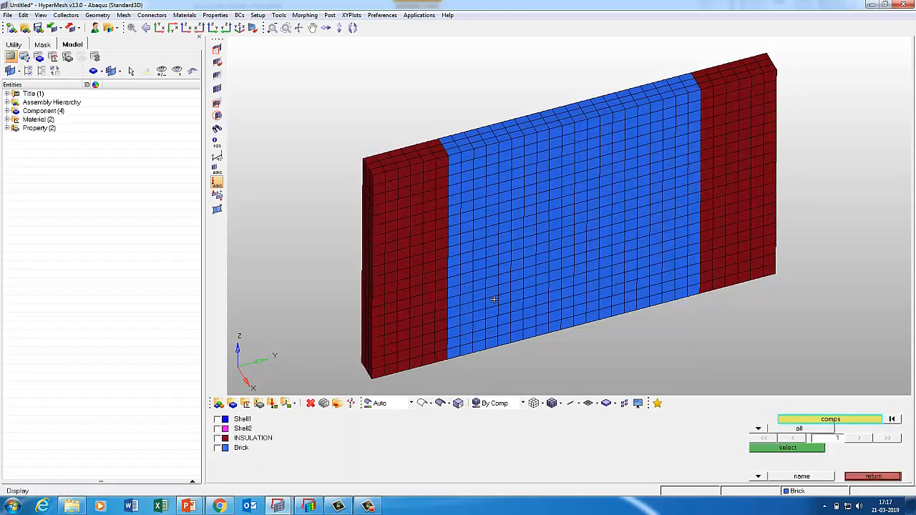
click(494, 299)
click(765, 451)
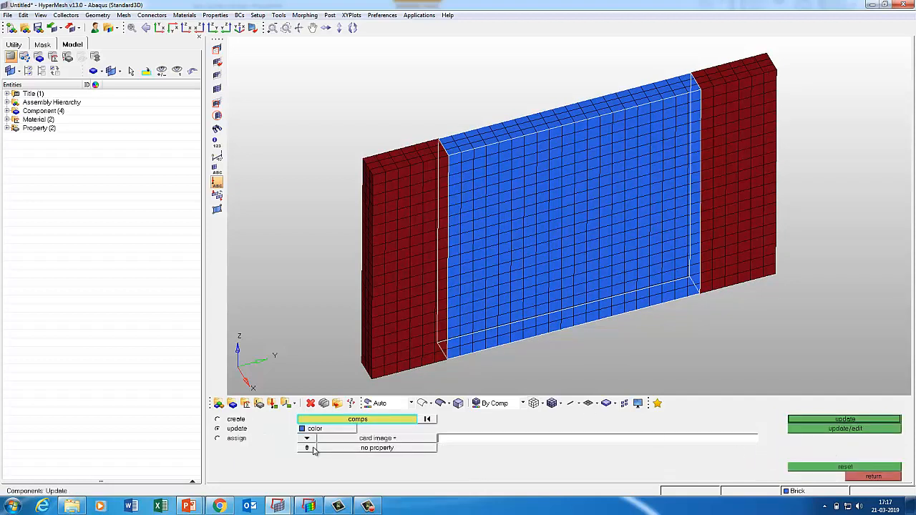
click(312, 448)
click(350, 450)
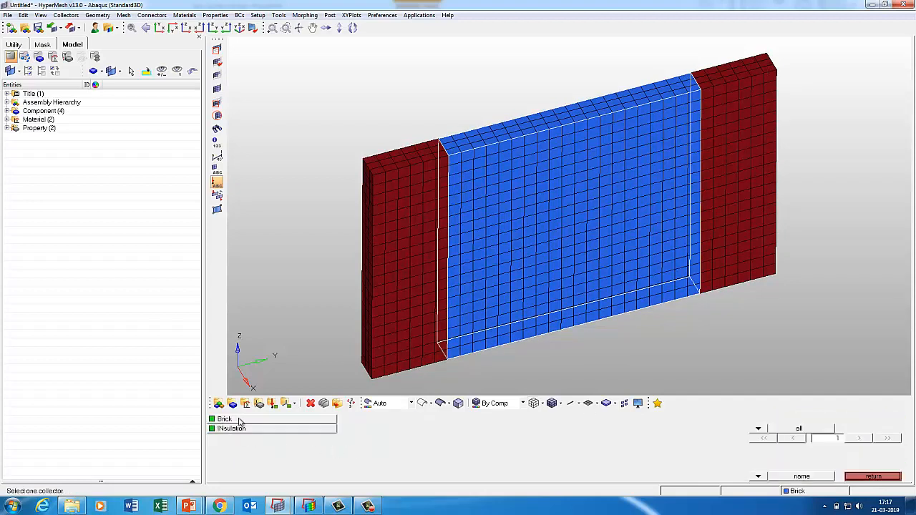
click(241, 421)
click(838, 428)
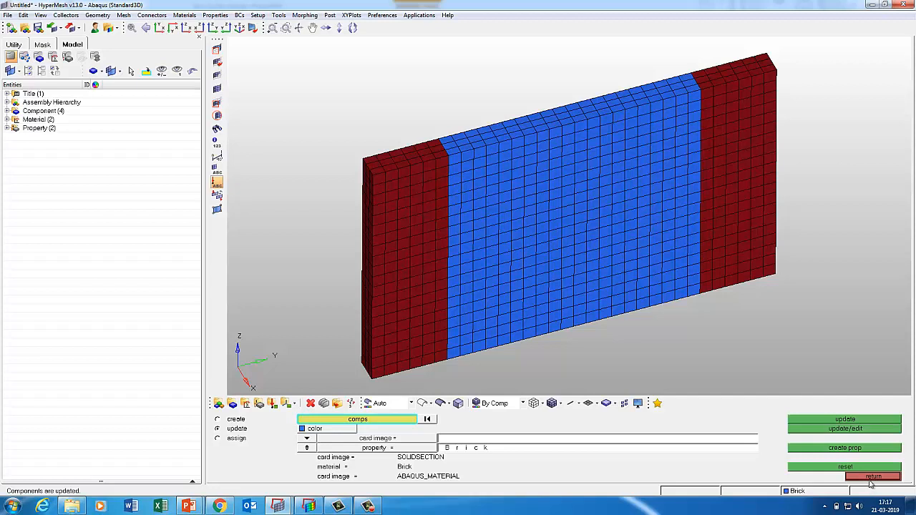
click(872, 477)
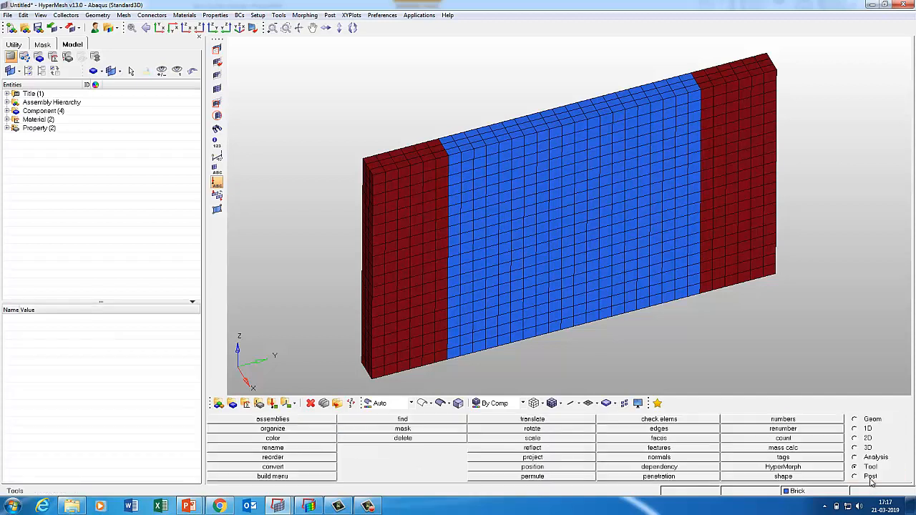
Step: Rename the Shell1 component as ^Shell1
click(276, 449)
click(412, 439)
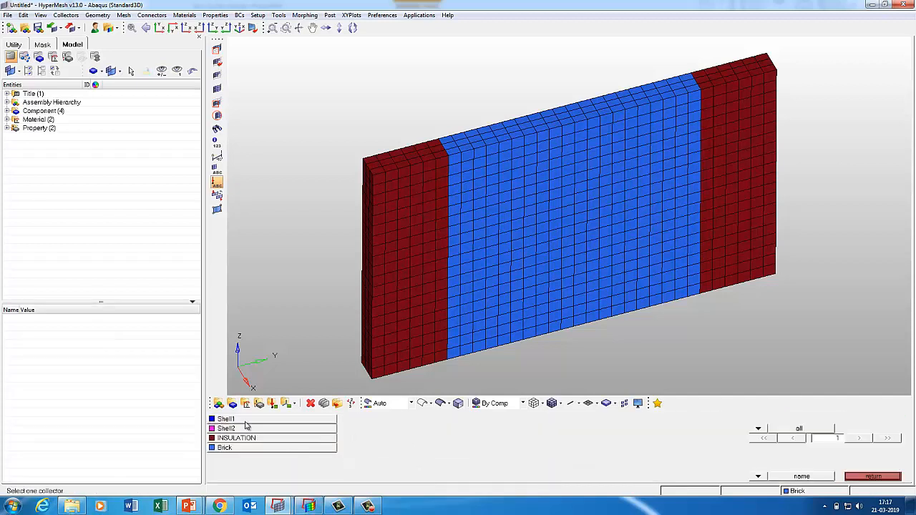
click(245, 421)
key(Left)
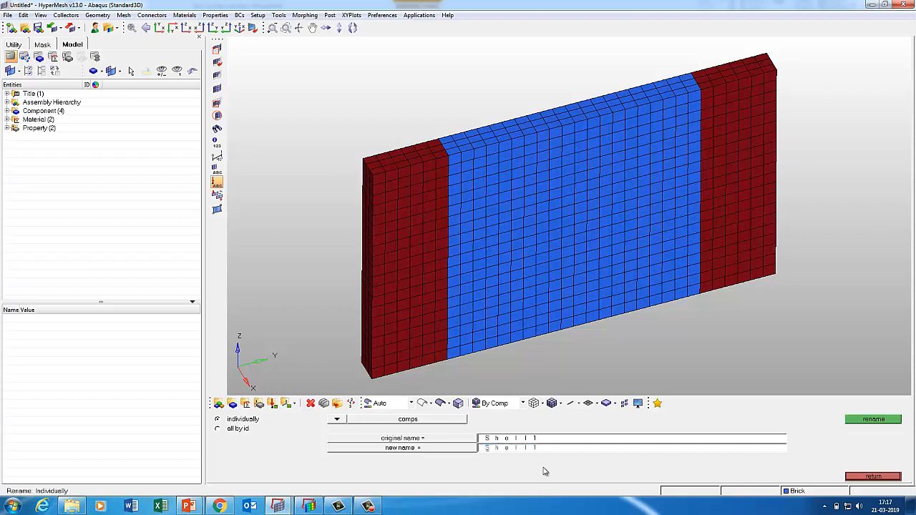
text(^)
click(861, 420)
Step: Rename the Shell2 component individually with the same ^ prefix and leave the Rename tool
click(421, 440)
click(224, 429)
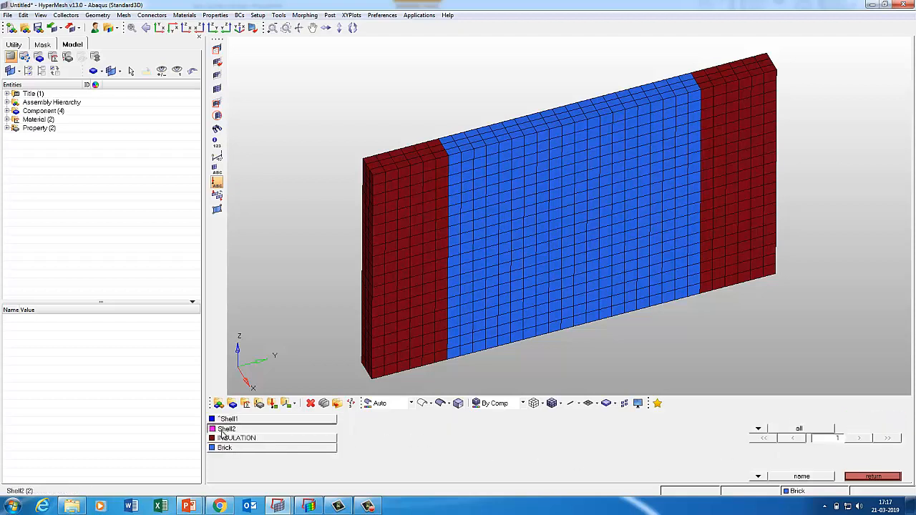
click(496, 449)
click(496, 450)
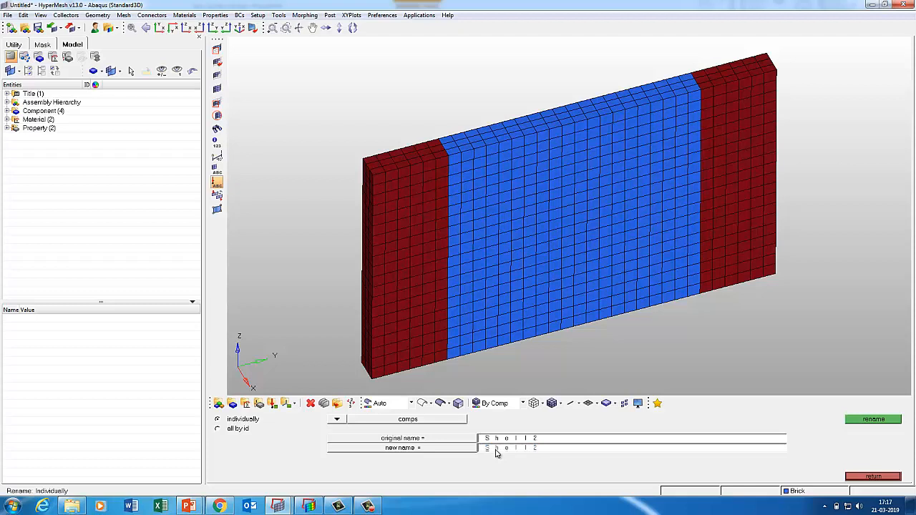
click(874, 420)
click(873, 477)
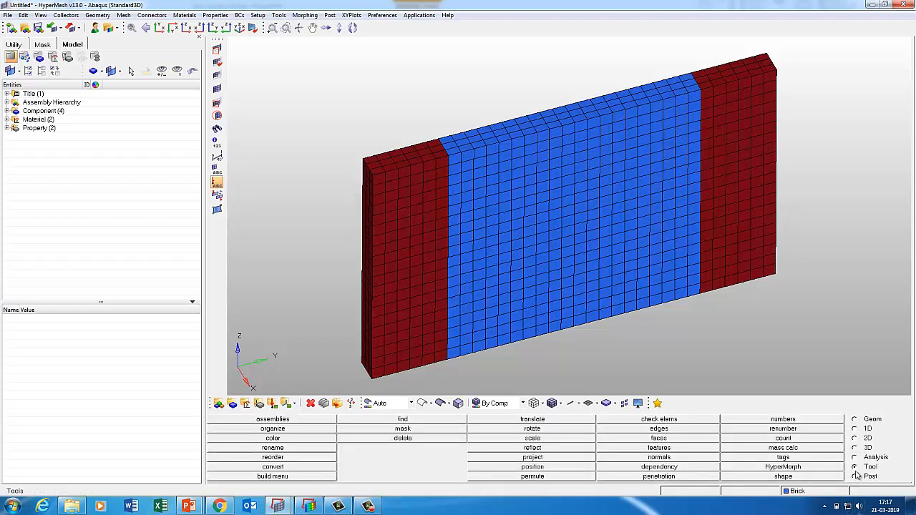
Step: Set the element type for hex8 solid elements to DC3D8
click(867, 448)
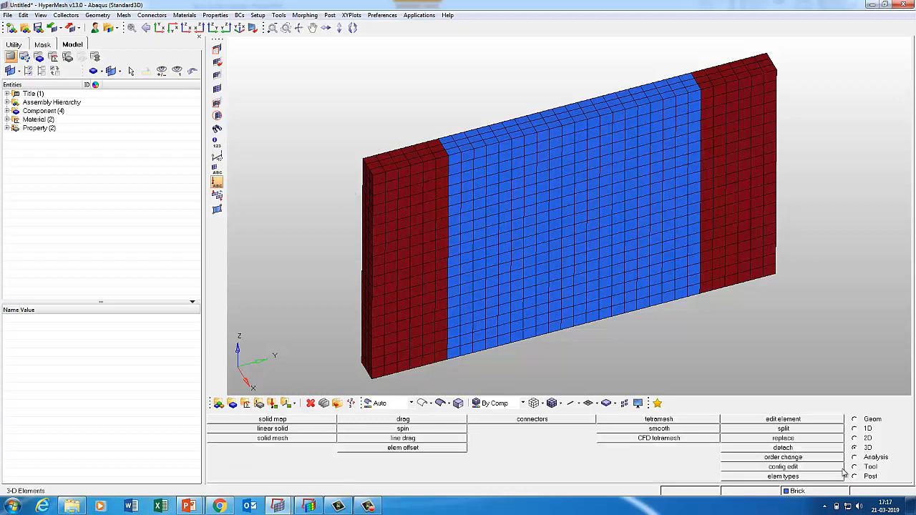
click(782, 477)
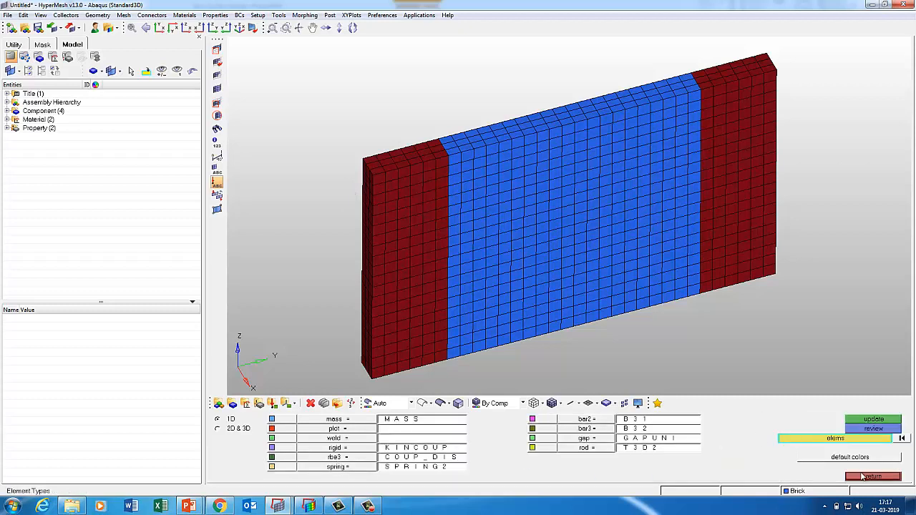
click(863, 475)
click(790, 478)
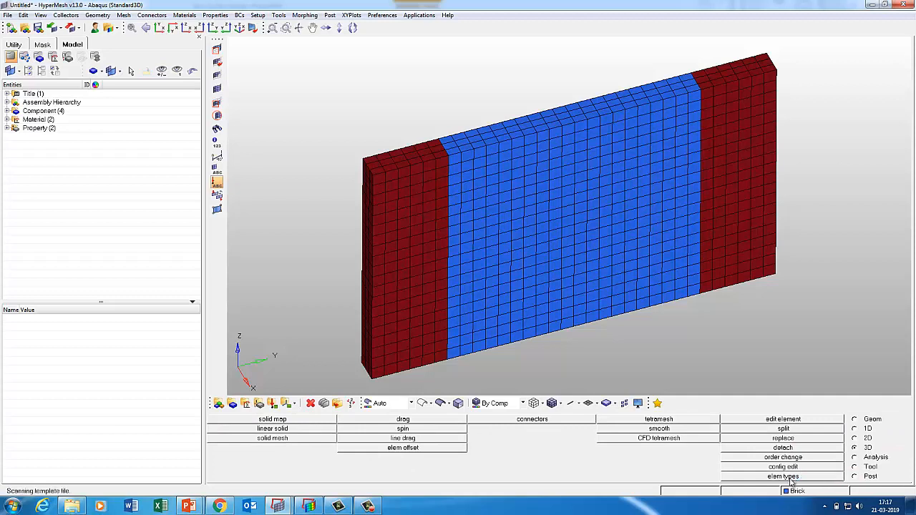
click(232, 429)
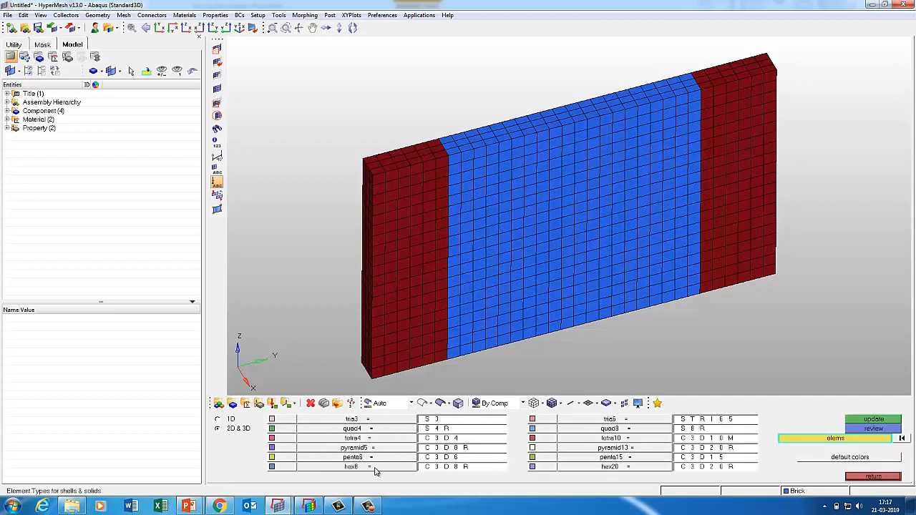
click(370, 467)
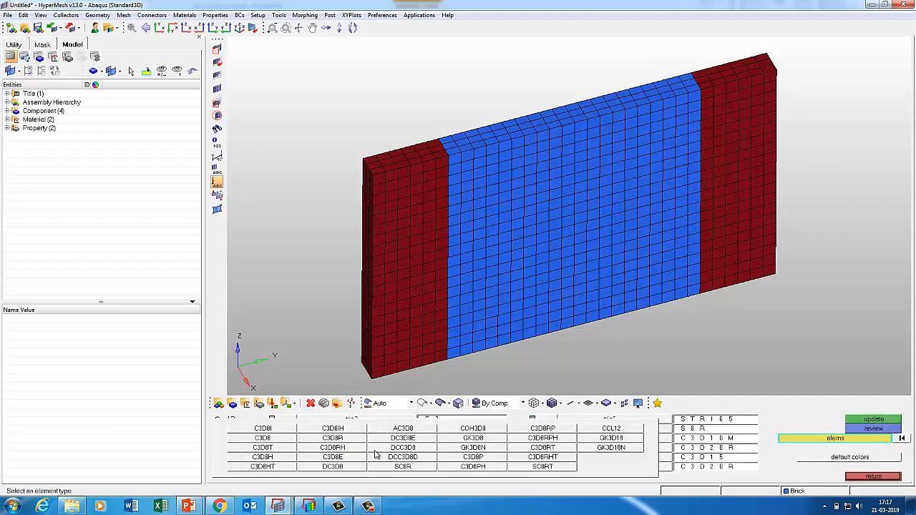
click(344, 469)
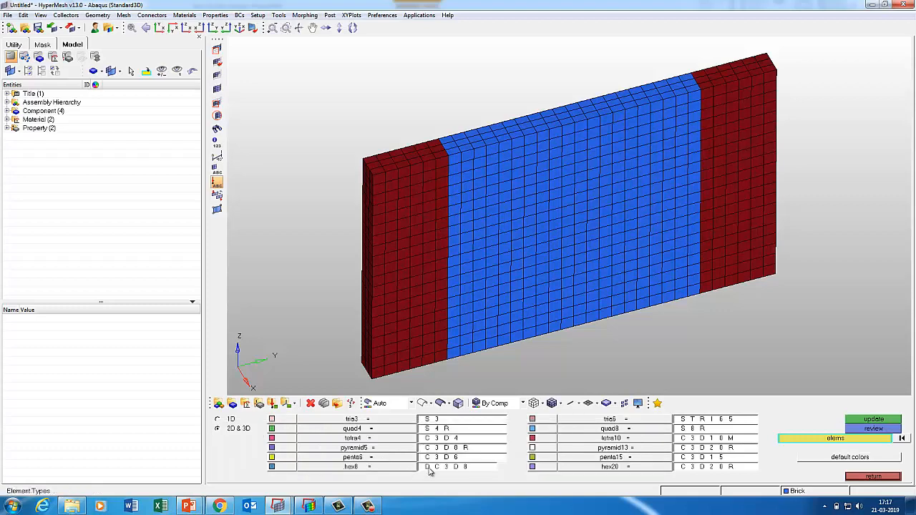
Step: Apply the updated element types to all displayed elements of the wall and leave the element types tool
click(805, 438)
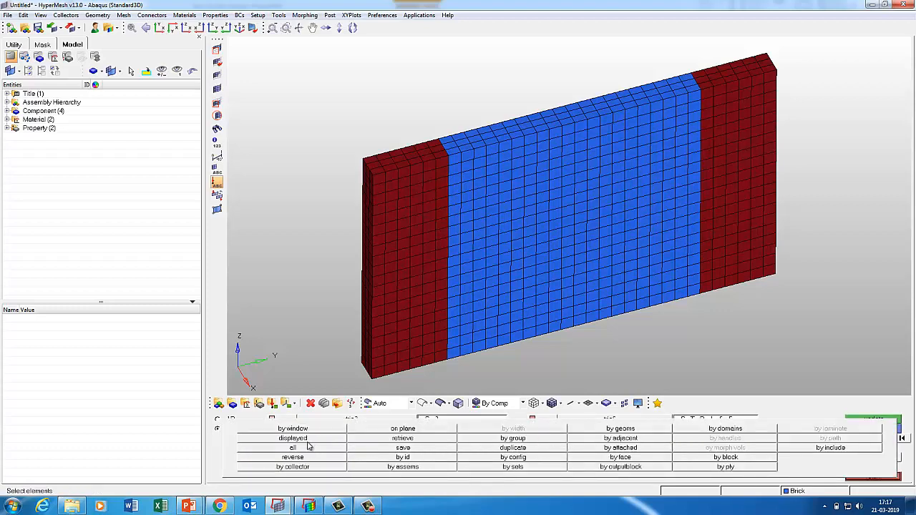
click(306, 439)
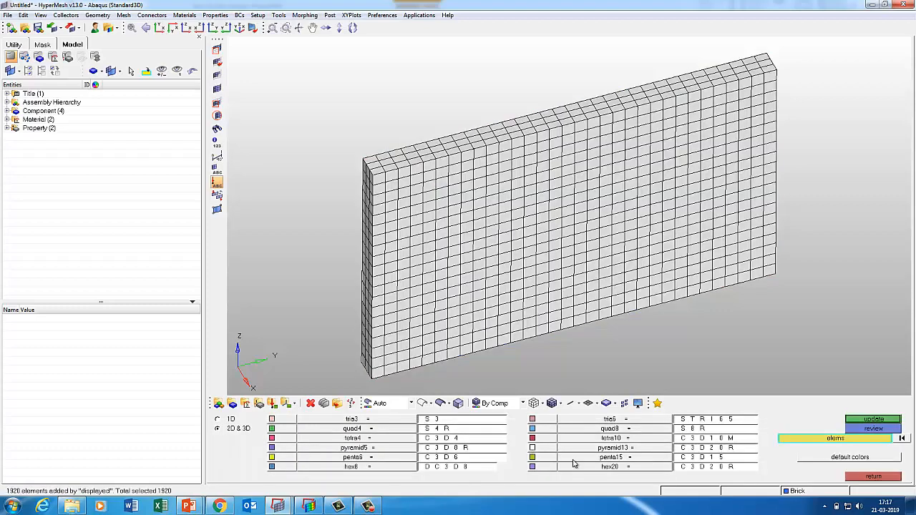
click(864, 421)
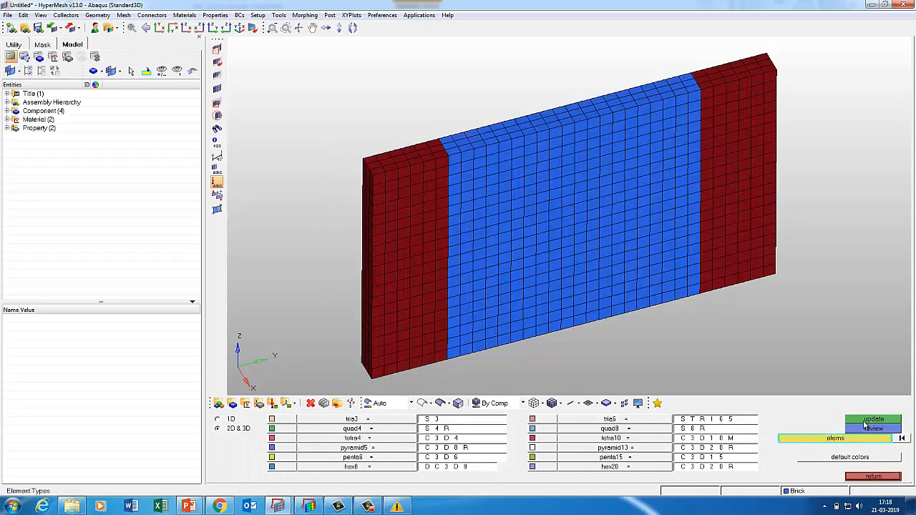
click(873, 476)
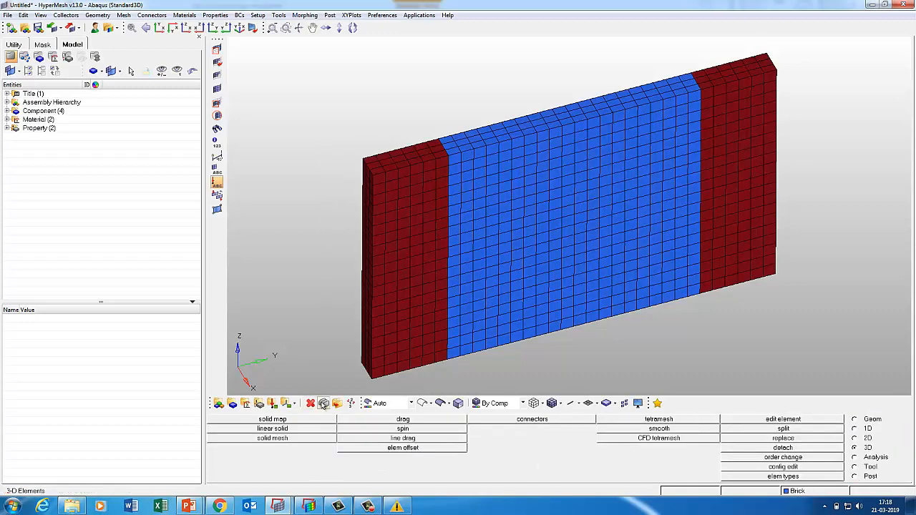
Step: Examine the card image of a solid element at the wall's lower corner to check its assigned element type
click(323, 404)
click(218, 422)
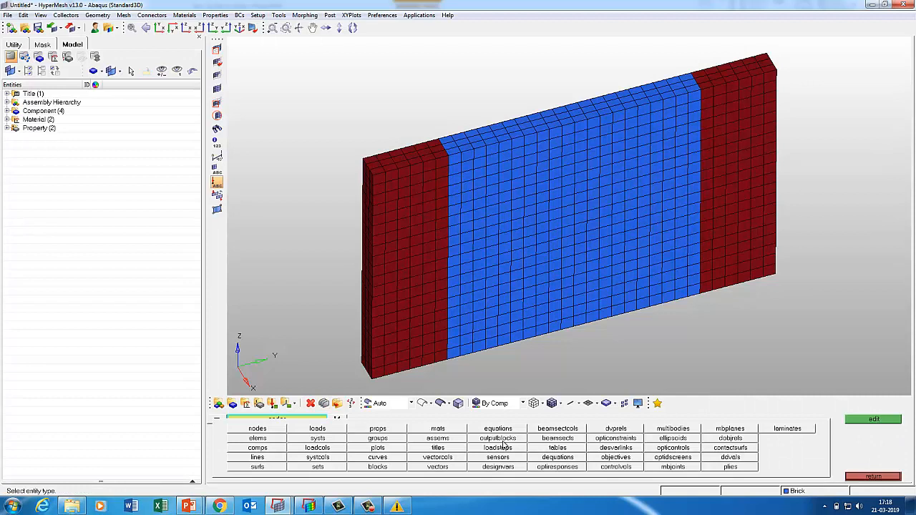
click(258, 438)
click(379, 367)
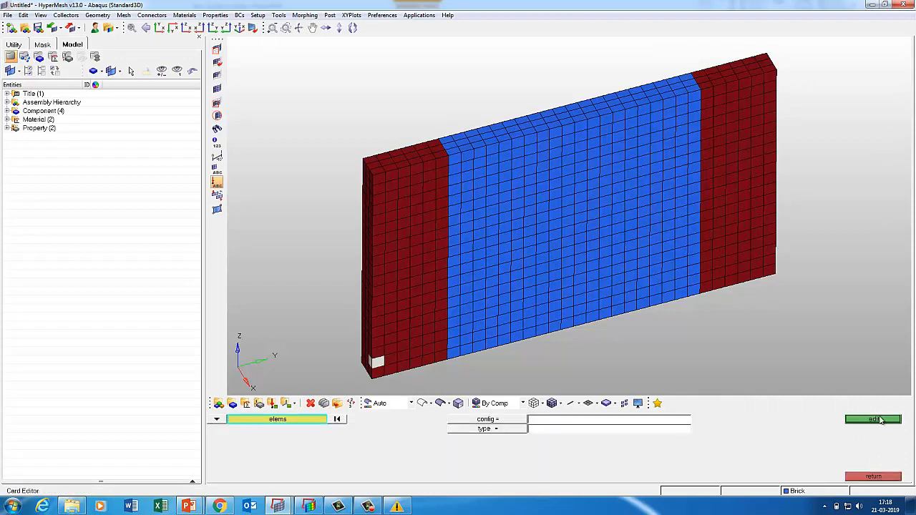
click(874, 419)
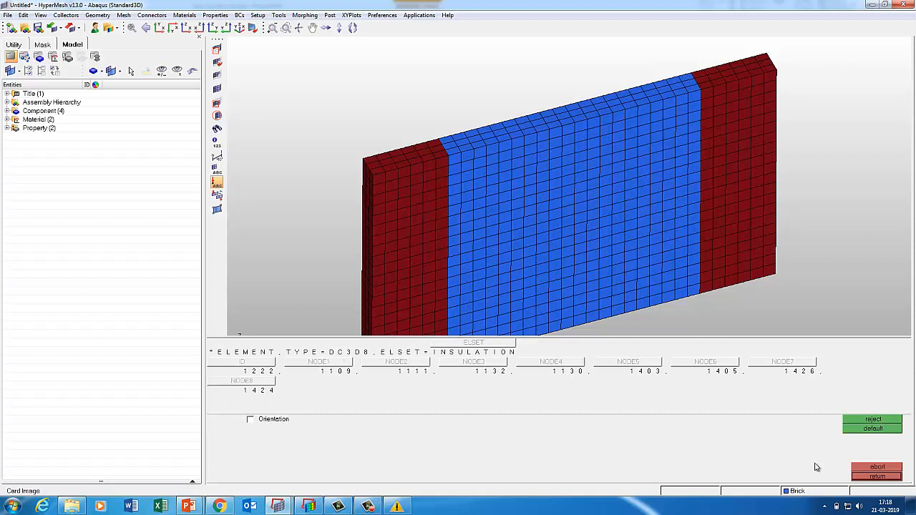
click(876, 477)
click(874, 478)
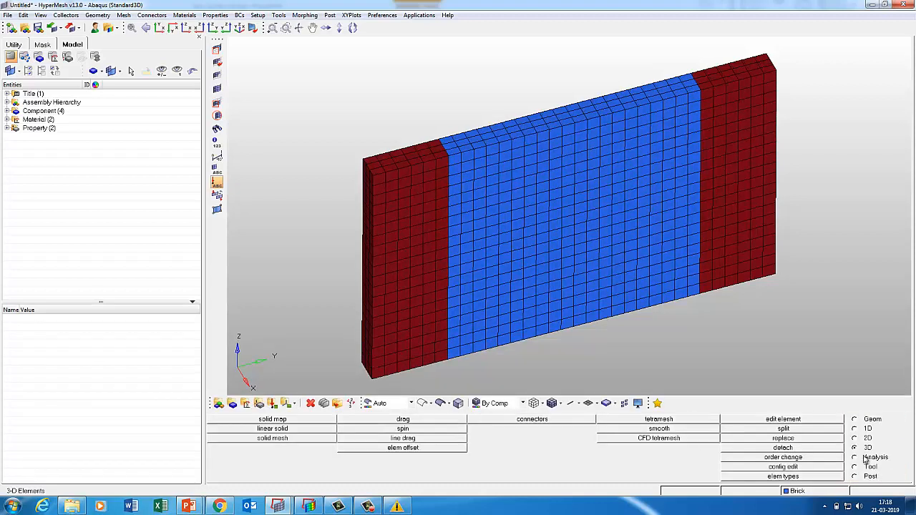
Step: Create a green load collector named Temp_150 with the HISTORY card image
click(272, 403)
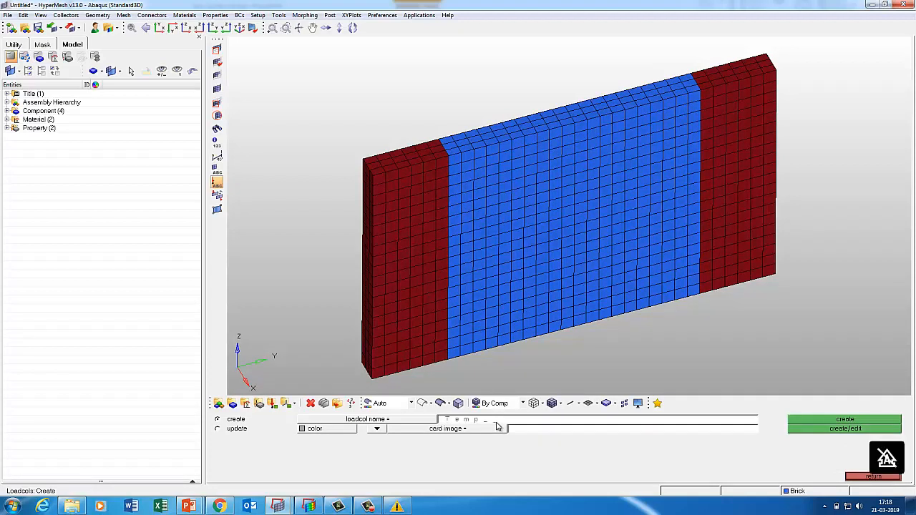
click(380, 430)
click(365, 432)
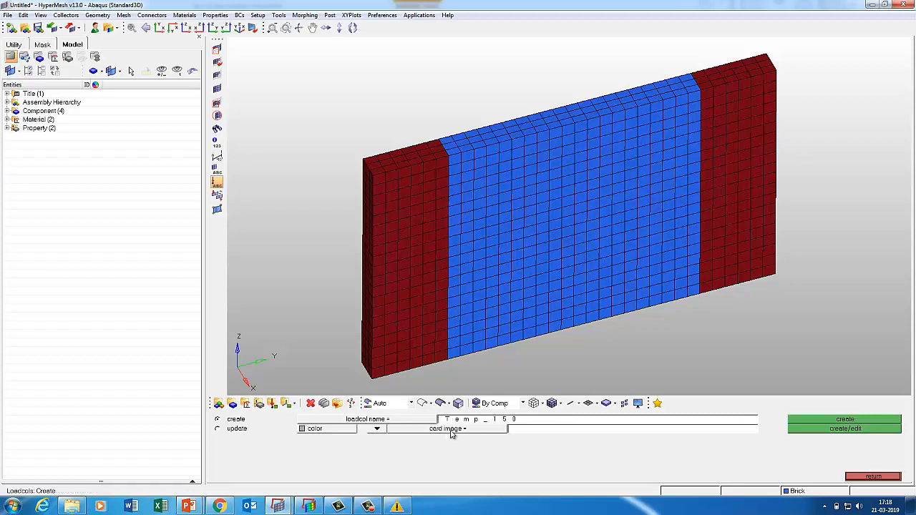
click(451, 429)
click(491, 435)
click(334, 429)
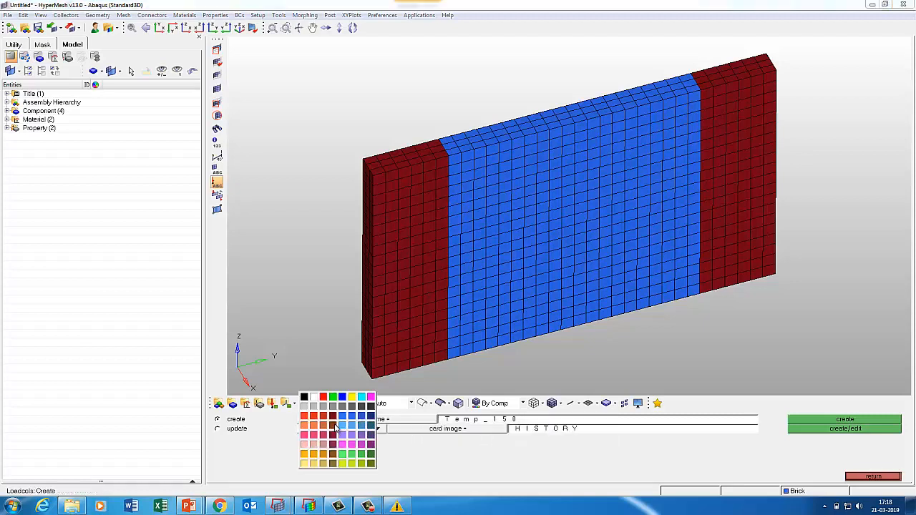
click(333, 398)
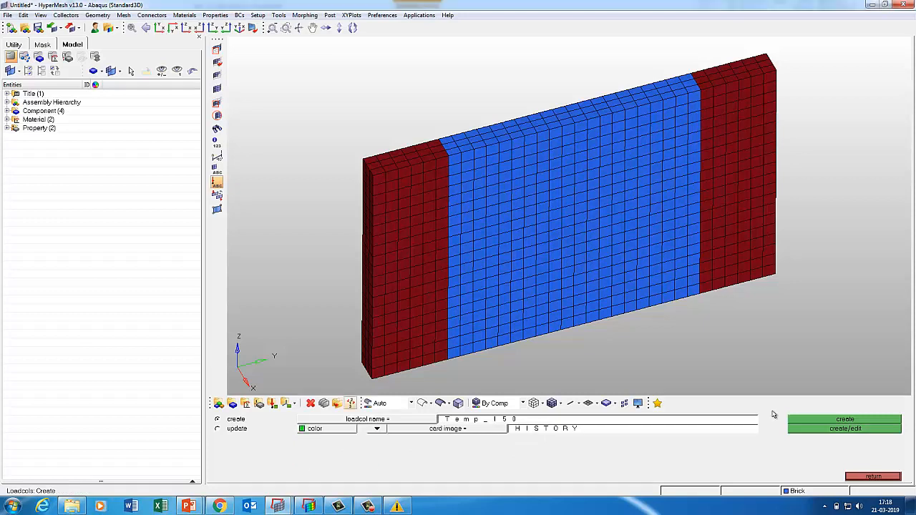
click(831, 420)
click(867, 478)
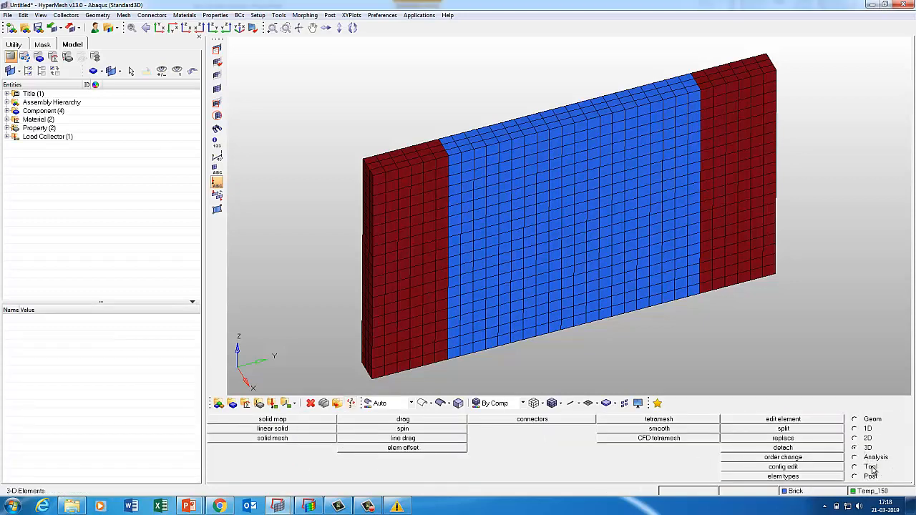
Step: For a temperature load, select the nodes on the wall's low-Y end face using a plane normal to the y-axis with 0.001 tolerance
click(868, 459)
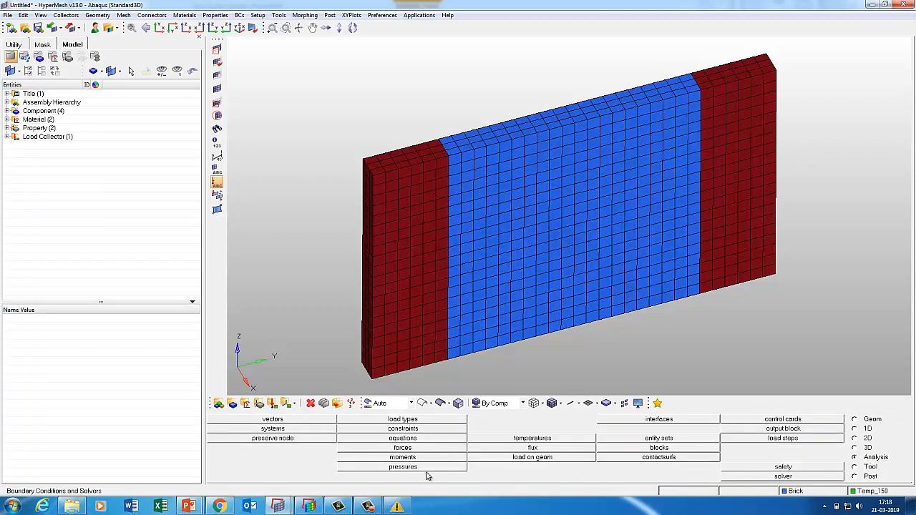
click(501, 438)
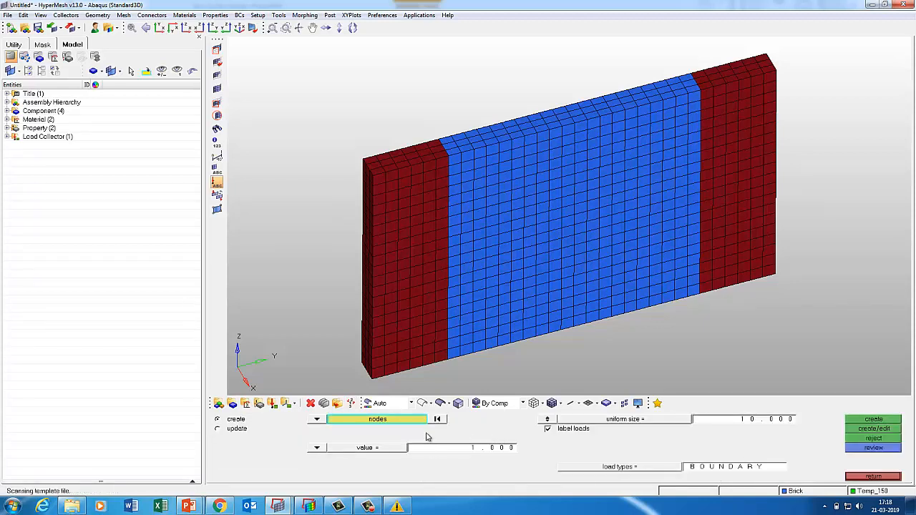
click(347, 424)
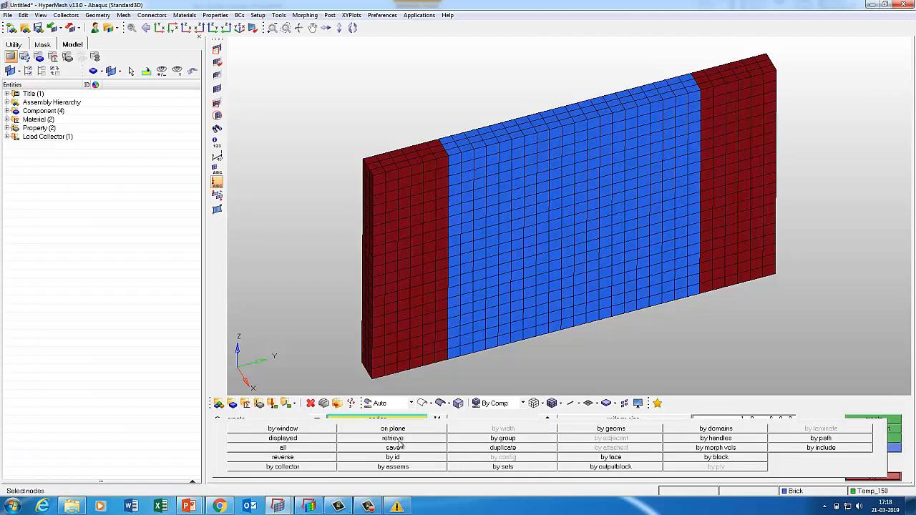
click(364, 430)
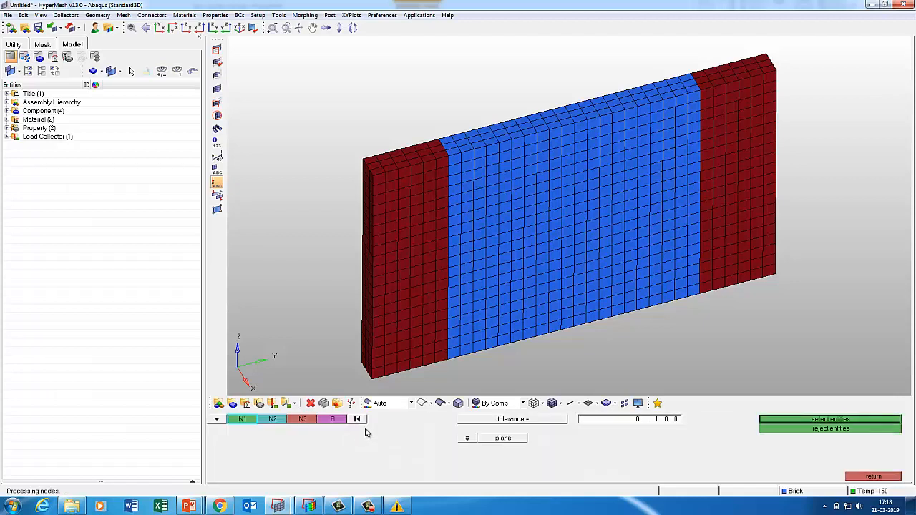
click(619, 422)
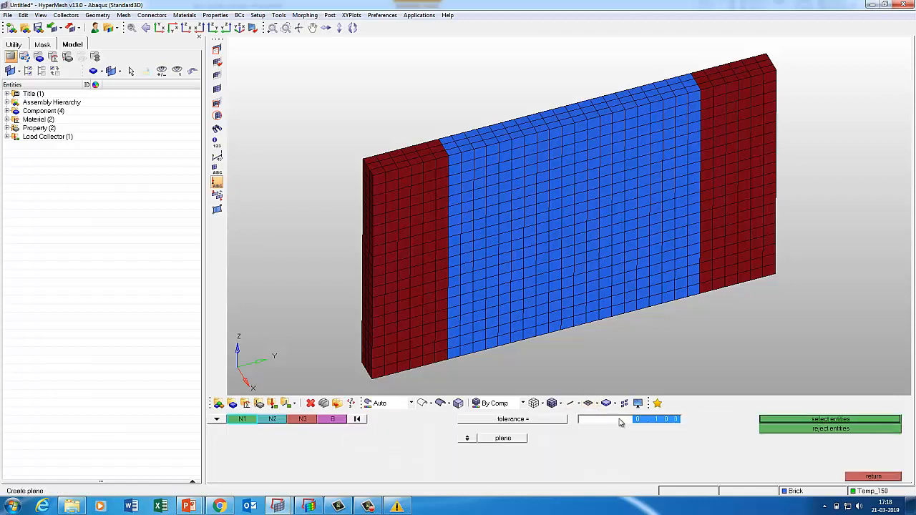
text(0)
click(215, 419)
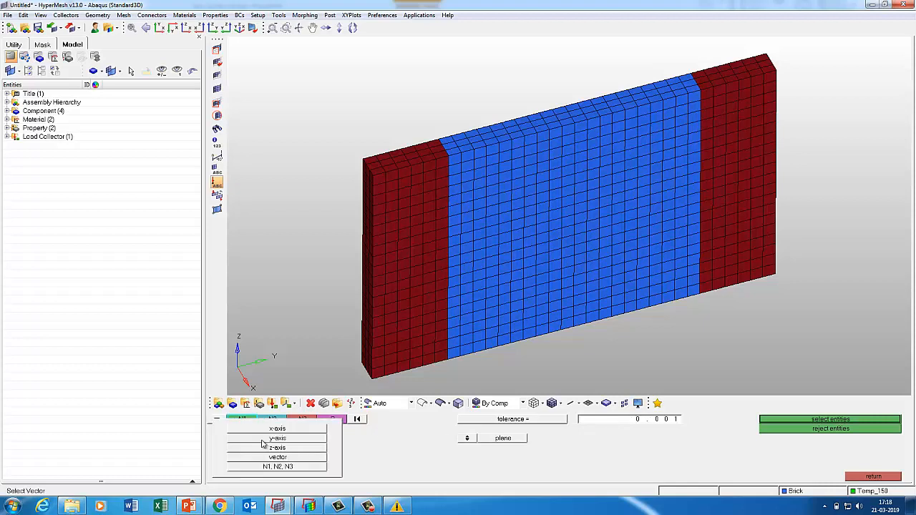
click(258, 435)
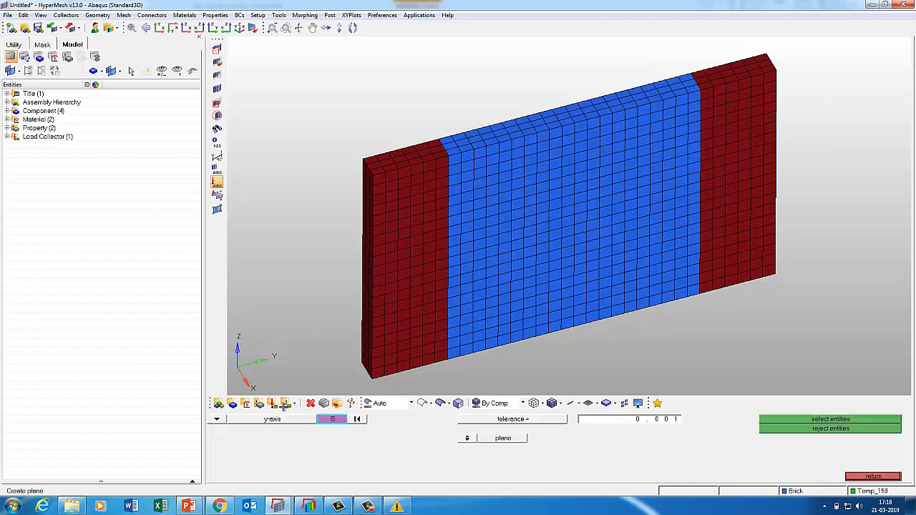
click(373, 180)
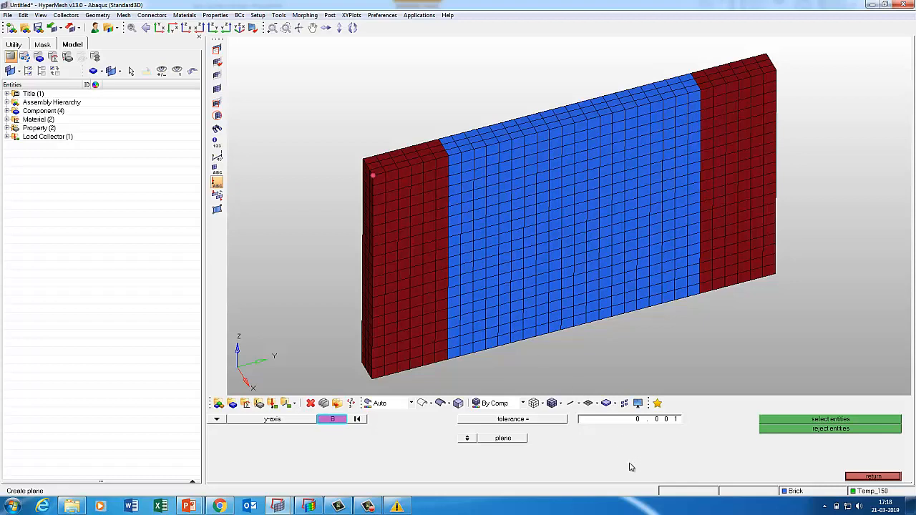
click(823, 420)
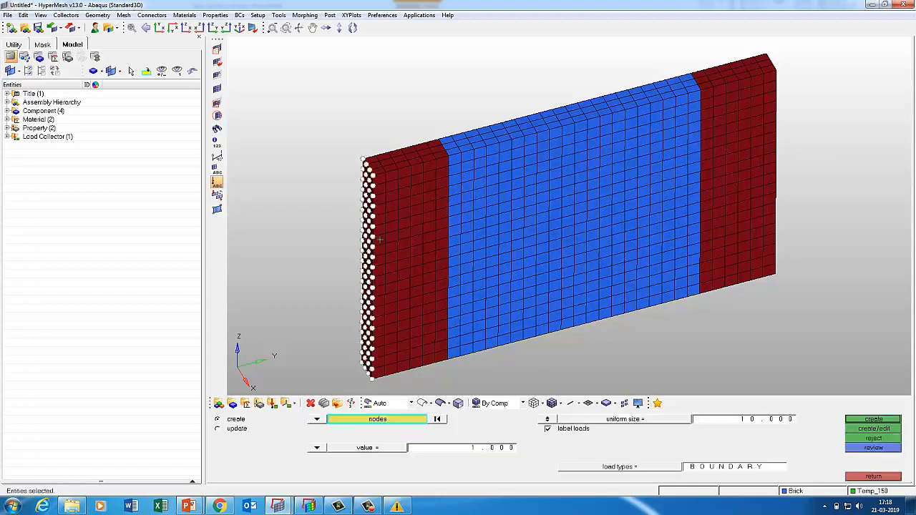
Step: Create BOUNDARY temperature loads of 150 on the selected end-face nodes with a uniform display size of 0.001
click(467, 449)
text(1)
click(748, 421)
text(0)
click(872, 419)
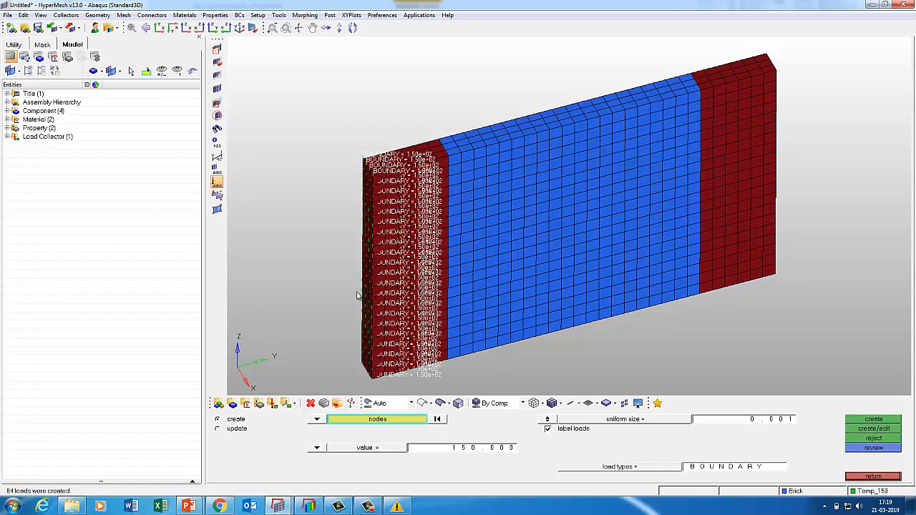
click(886, 477)
Step: Create a cyan load collector named Temp_10 with the HISTORY card image
click(272, 403)
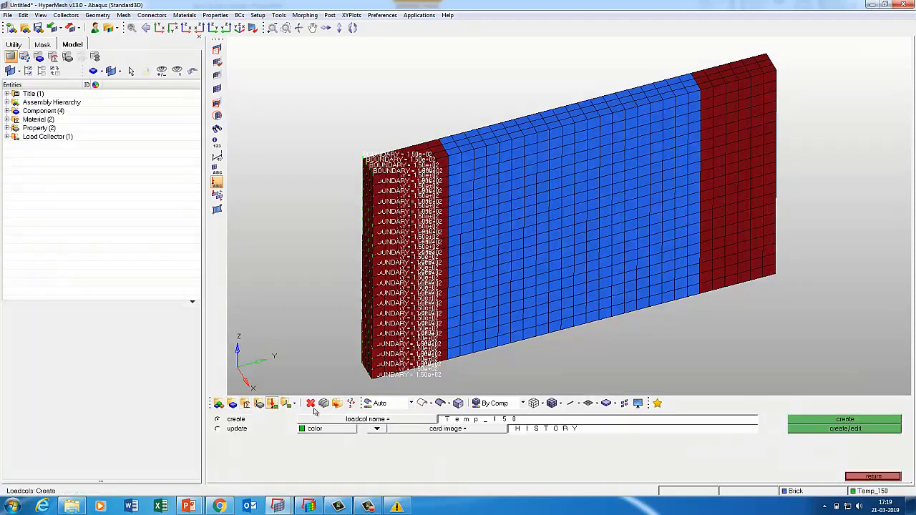
click(479, 422)
key(Right)
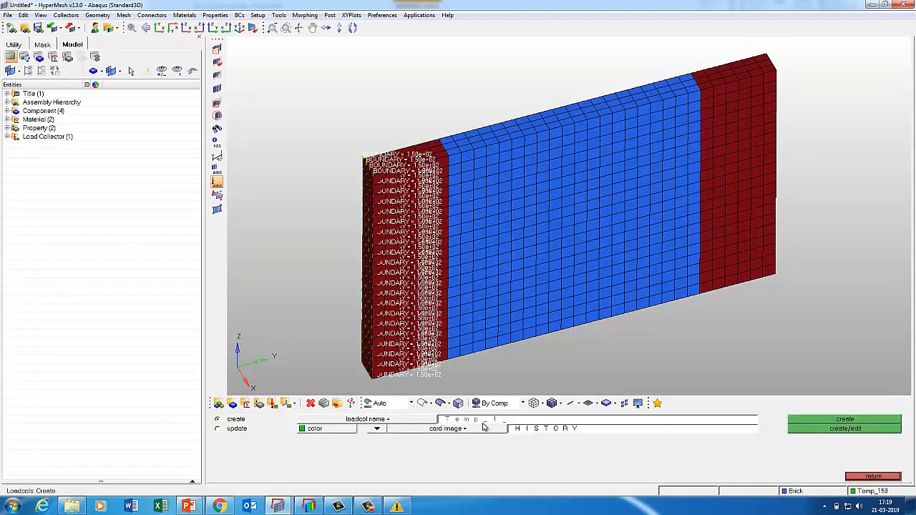
click(347, 431)
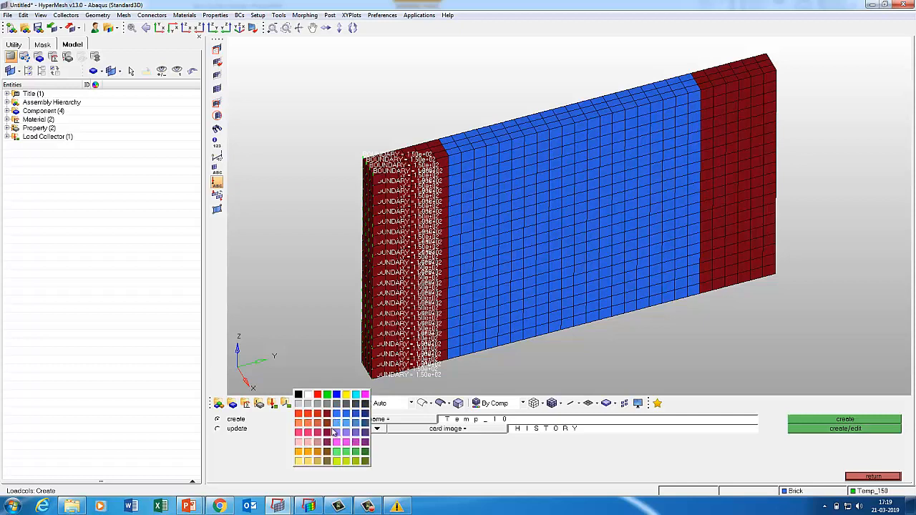
click(355, 394)
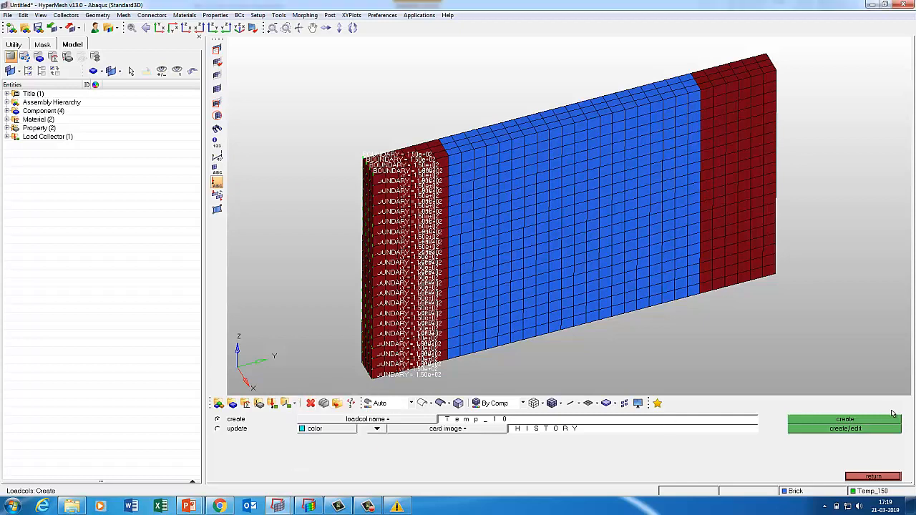
click(845, 419)
click(873, 477)
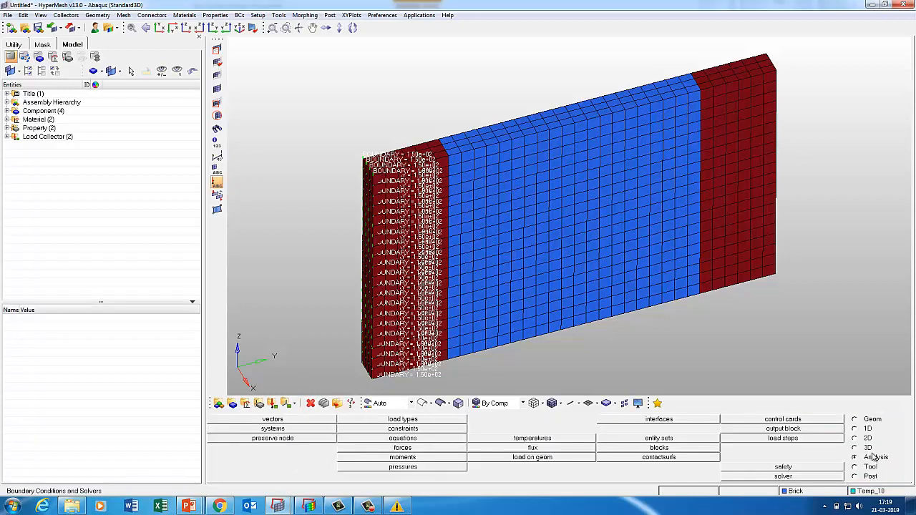
Step: For a temperature load, select the nodes on the wall's high-Y end face using a plane normal to the y-axis with 0.001 tolerance
click(499, 438)
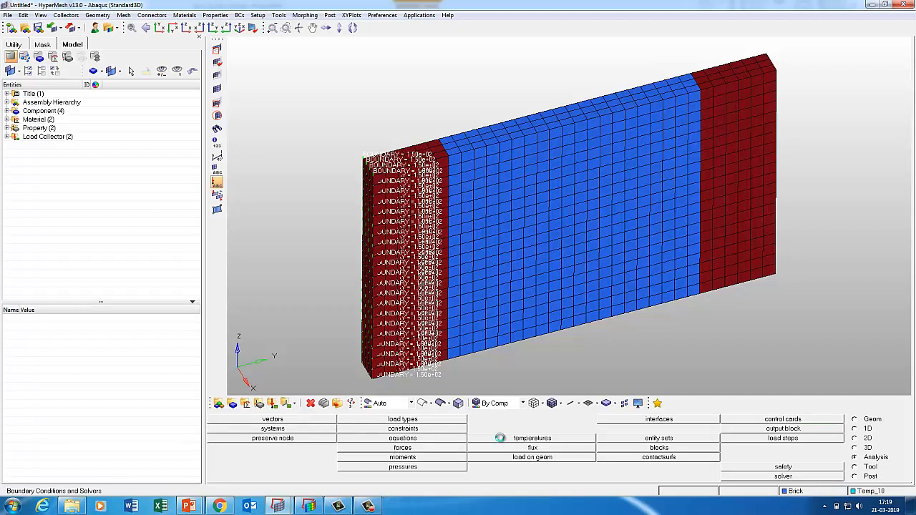
click(384, 421)
click(430, 430)
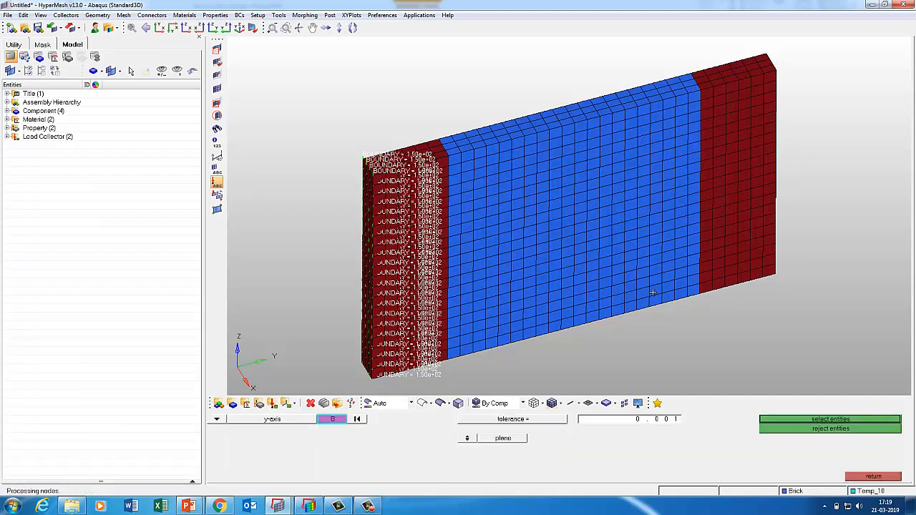
click(776, 70)
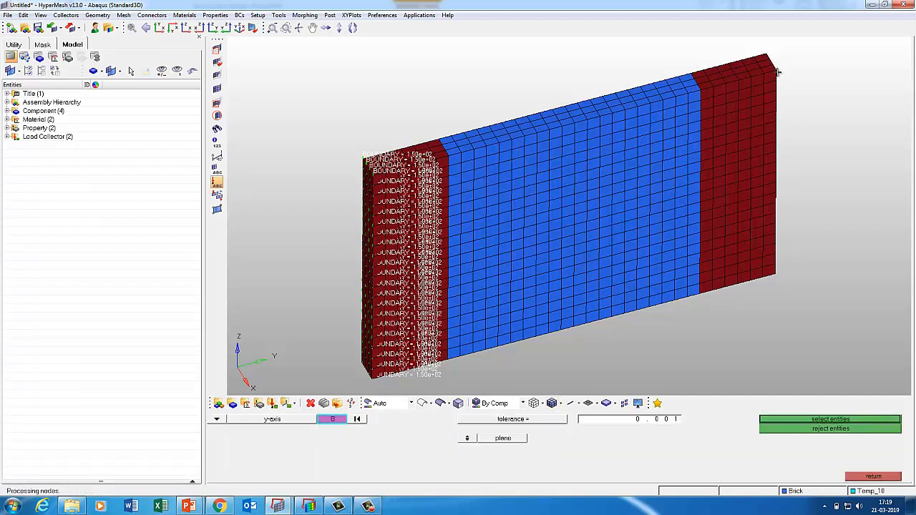
click(816, 420)
Step: Create BOUNDARY temperature loads of 10 on the selected end-face nodes with a uniform display size of 0.001
click(476, 452)
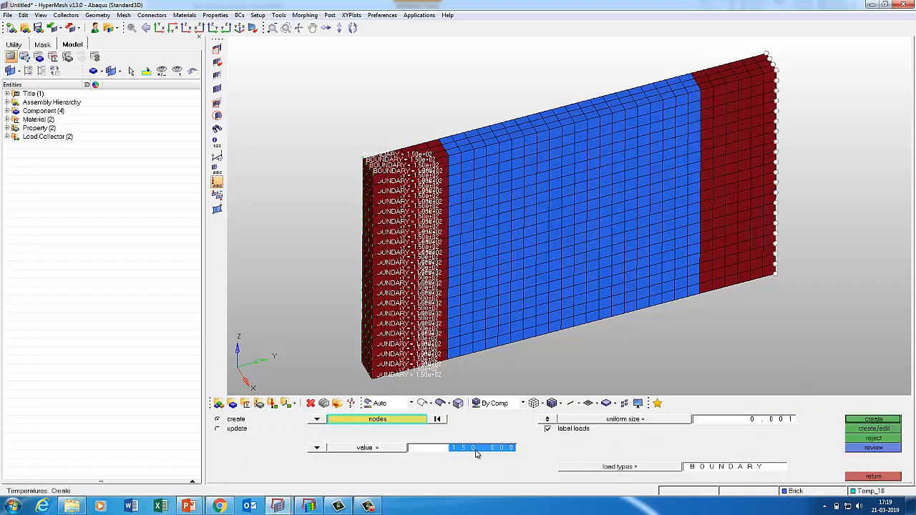
text(1)
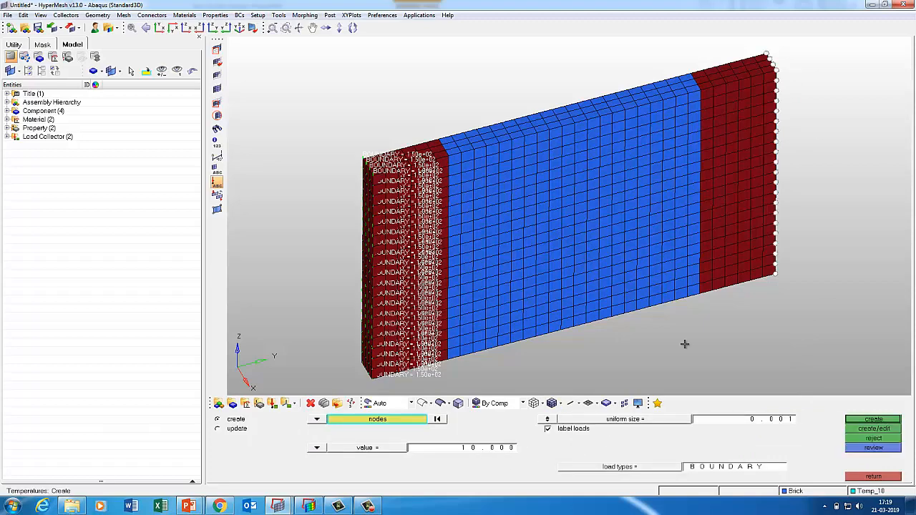
ctrl+drag(788, 233, 791, 306)
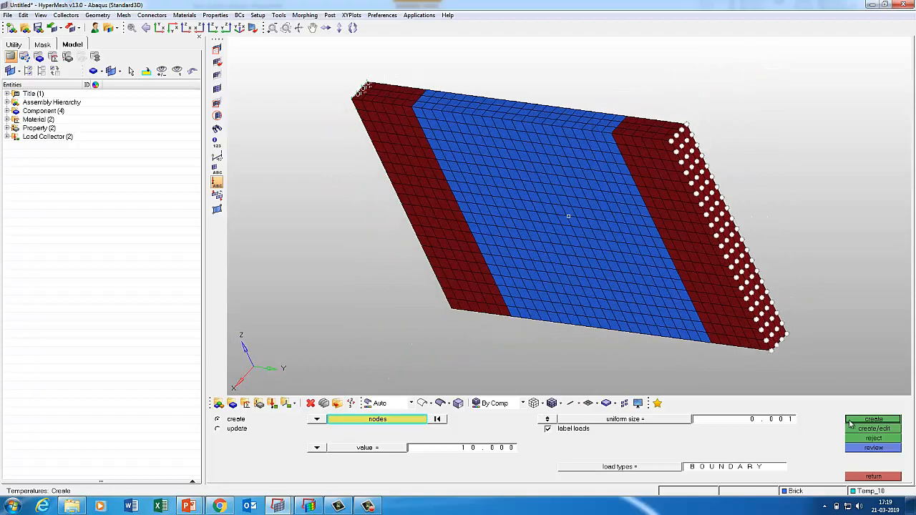
click(858, 423)
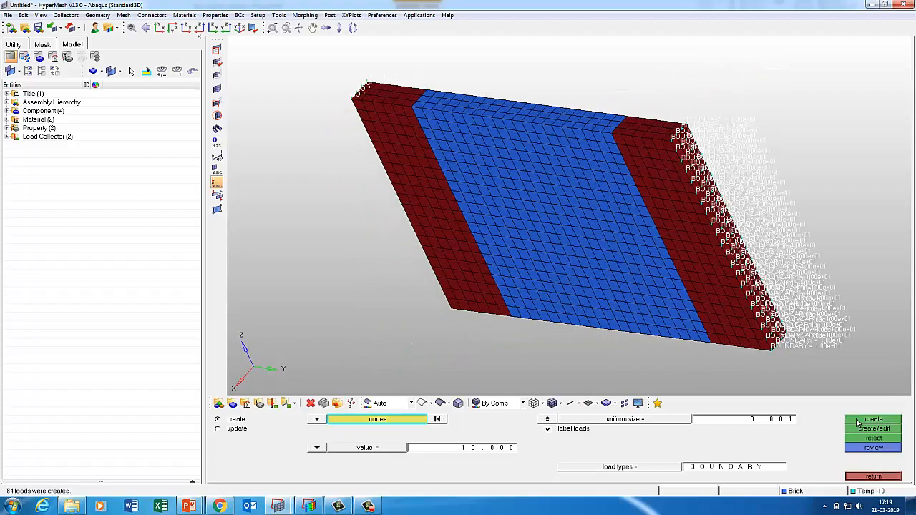
click(873, 478)
Step: Create an output block named Output and open its card for editing
ctrl+drag(538, 205, 597, 180)
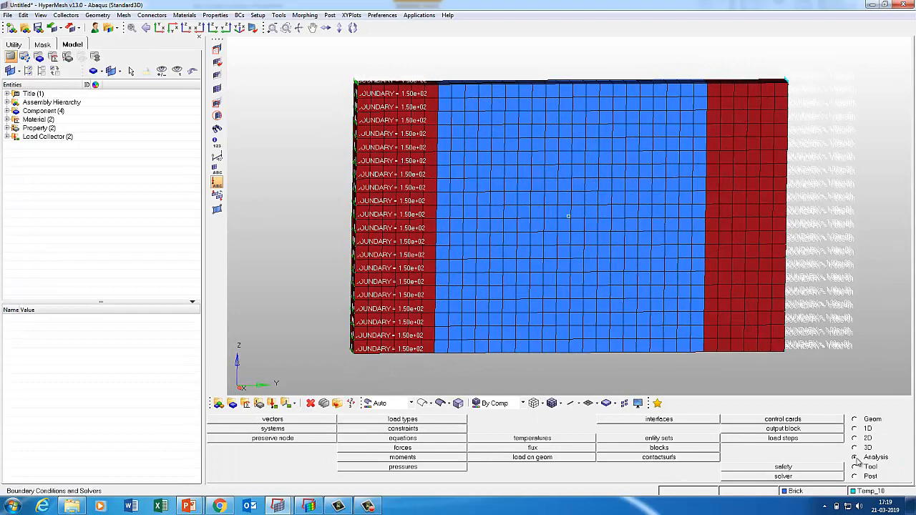
click(752, 429)
text(Output)
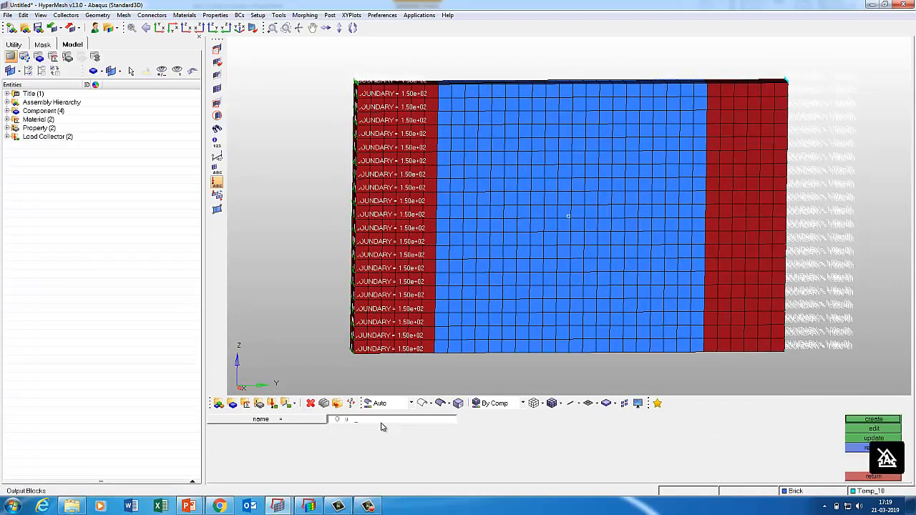
click(860, 420)
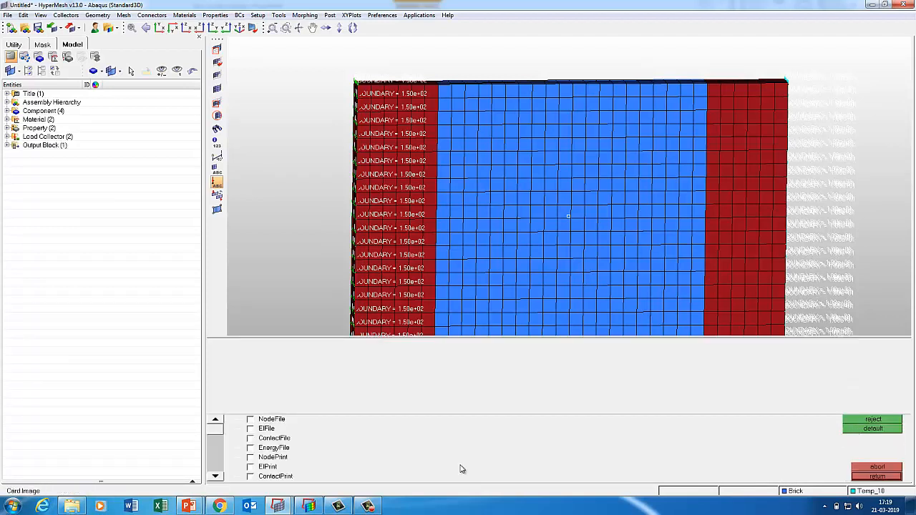
Step: Enable FIELD output in the output block card and set its variable to PRESELECT
click(216, 477)
click(216, 477)
click(216, 477)
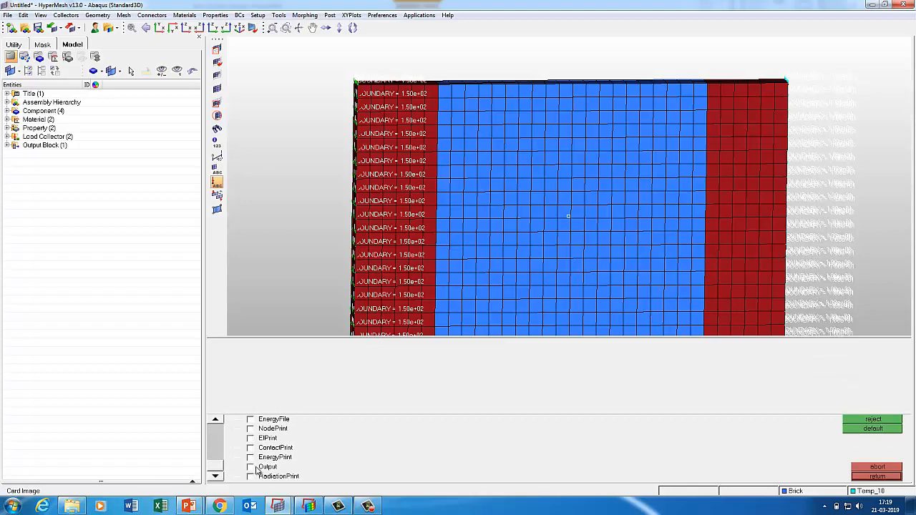
click(251, 467)
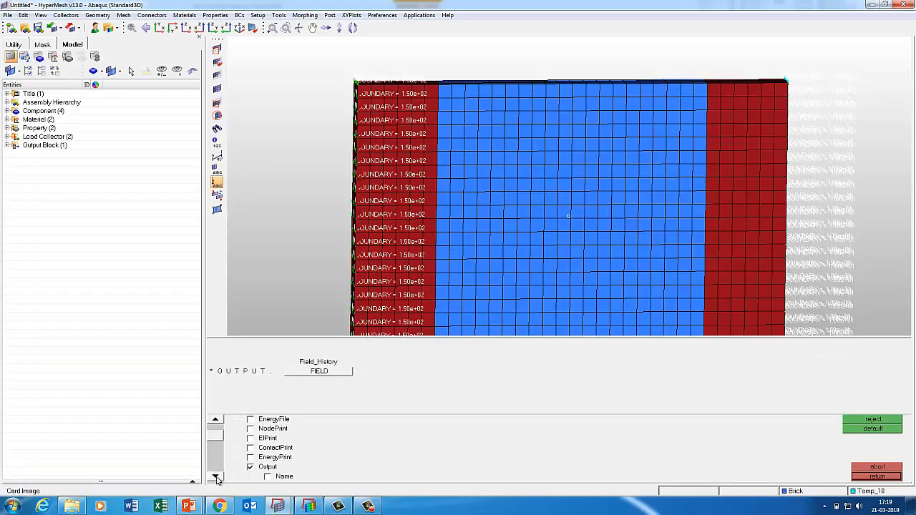
click(216, 477)
click(216, 478)
click(216, 477)
click(267, 467)
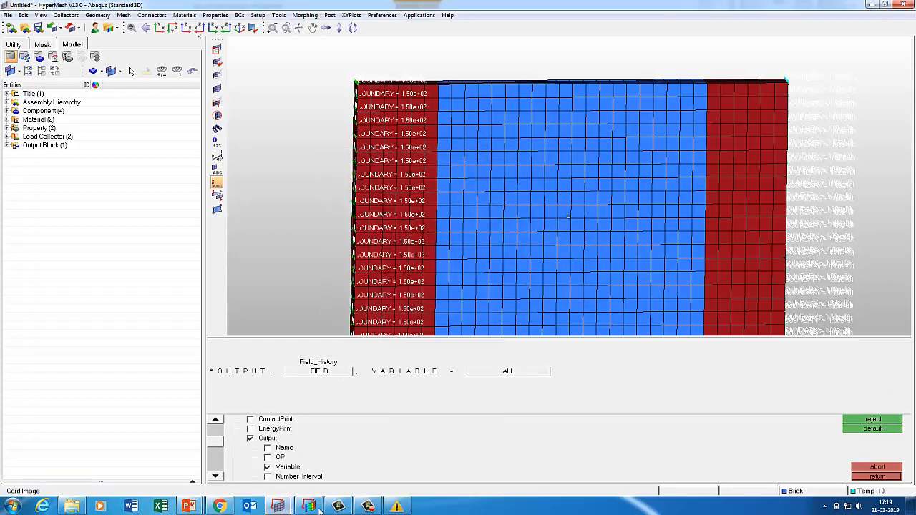
click(501, 372)
click(481, 382)
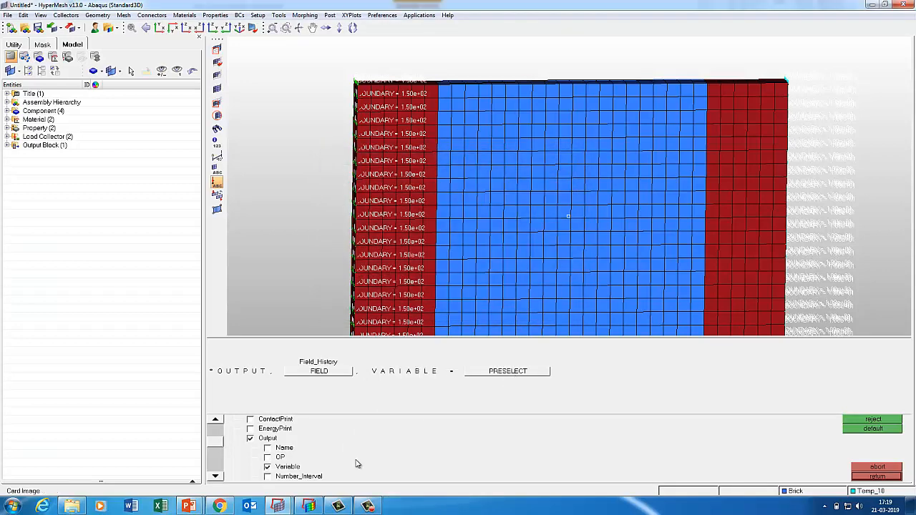
Step: Enable the Frequency option for the field output and set it to 1
click(215, 477)
click(215, 476)
click(216, 477)
click(215, 476)
click(215, 476)
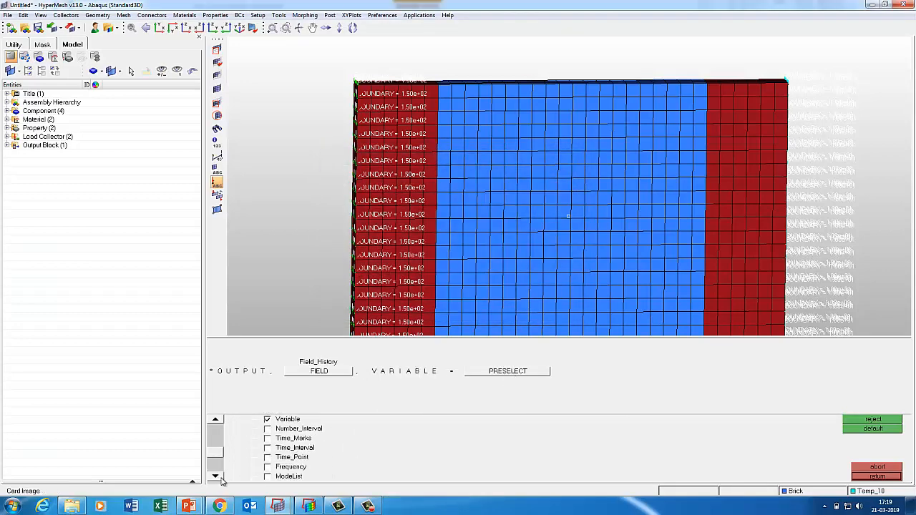
click(218, 478)
click(274, 458)
click(698, 374)
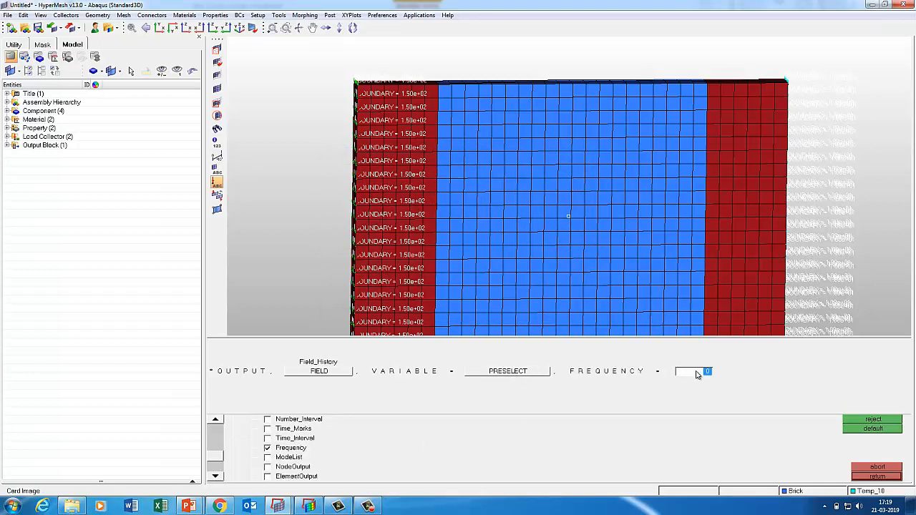
Step: Enable ElementOutput in the output block card
click(216, 477)
click(216, 477)
click(216, 477)
click(215, 476)
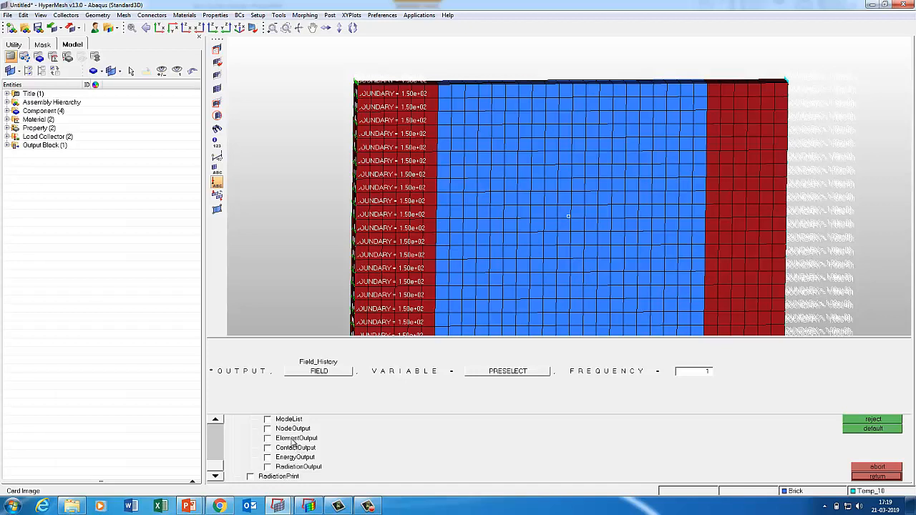
click(293, 439)
Step: Enable NodeOutput for the field output and finish editing the output block
click(216, 476)
click(216, 476)
click(215, 476)
click(216, 476)
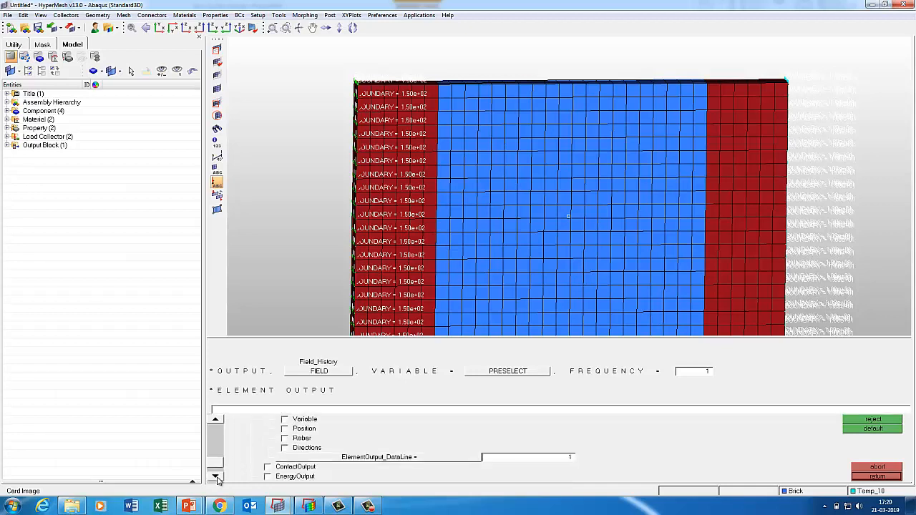
click(216, 476)
click(216, 476)
click(216, 419)
click(215, 419)
click(216, 419)
click(216, 419)
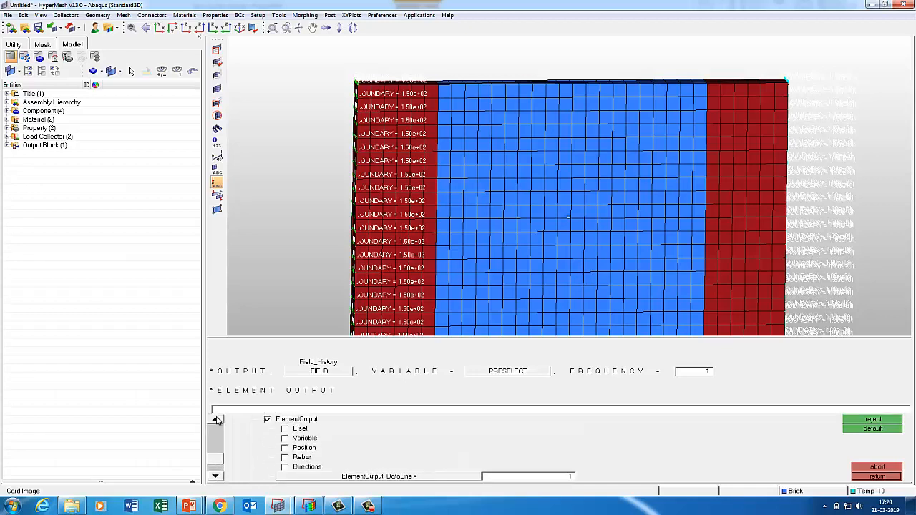
click(216, 419)
click(215, 420)
click(215, 419)
click(272, 439)
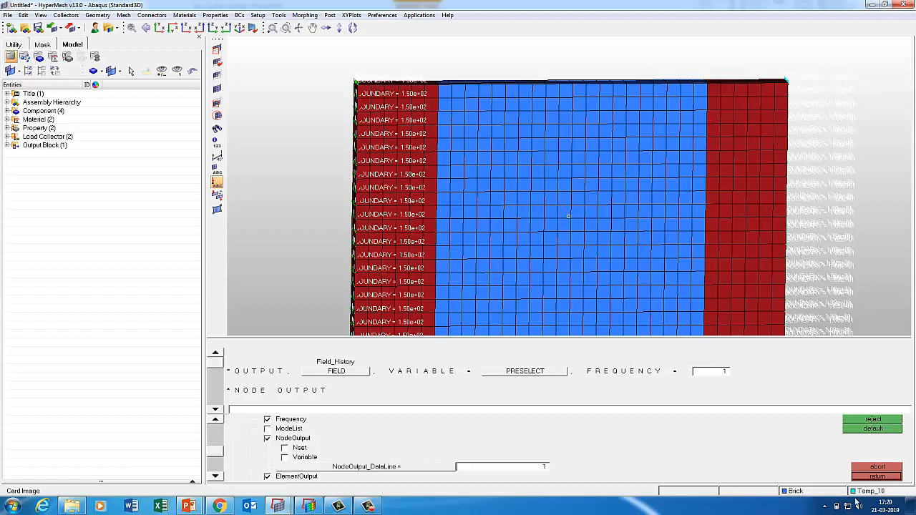
click(861, 477)
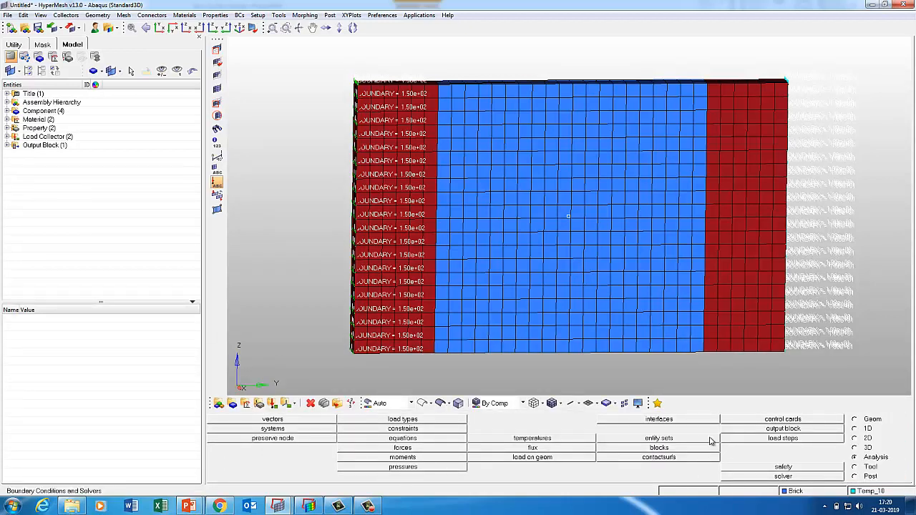
Step: Create a load step named Conduction containing the Temp_150 and Temp_10 load collectors and the Output output block
click(782, 437)
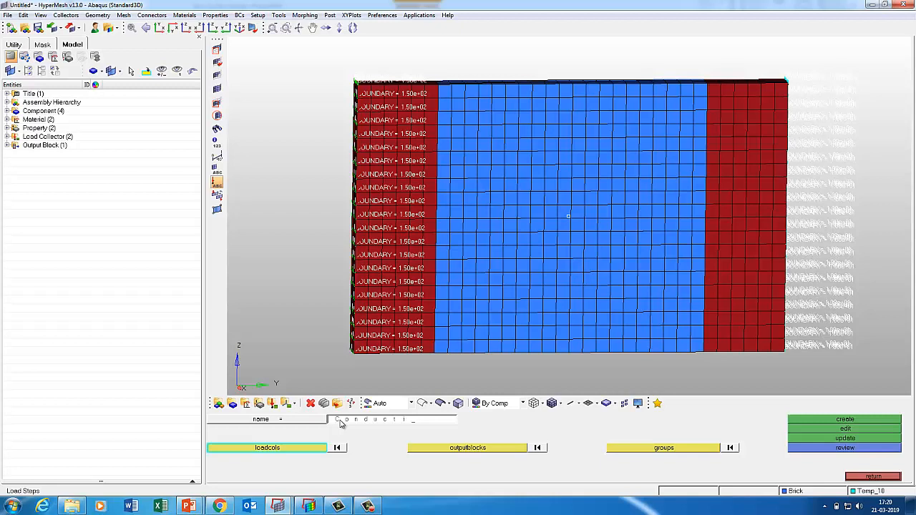
click(306, 445)
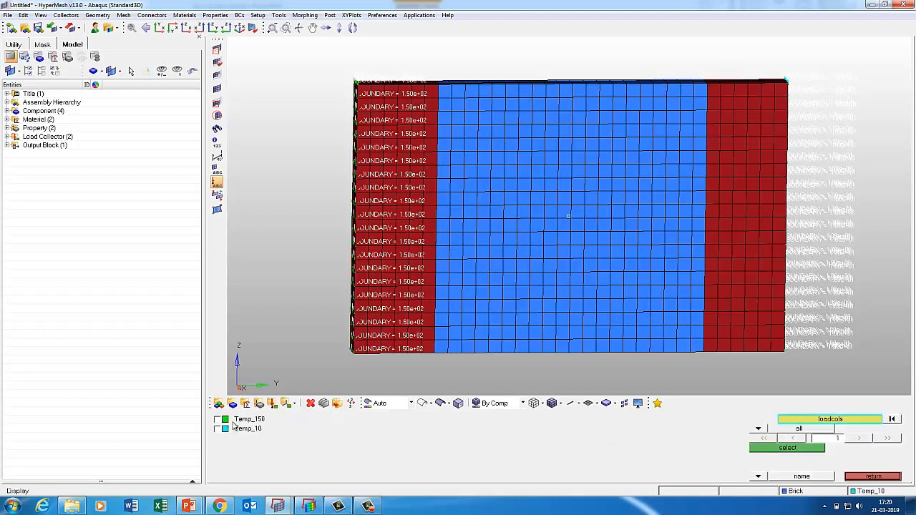
click(772, 448)
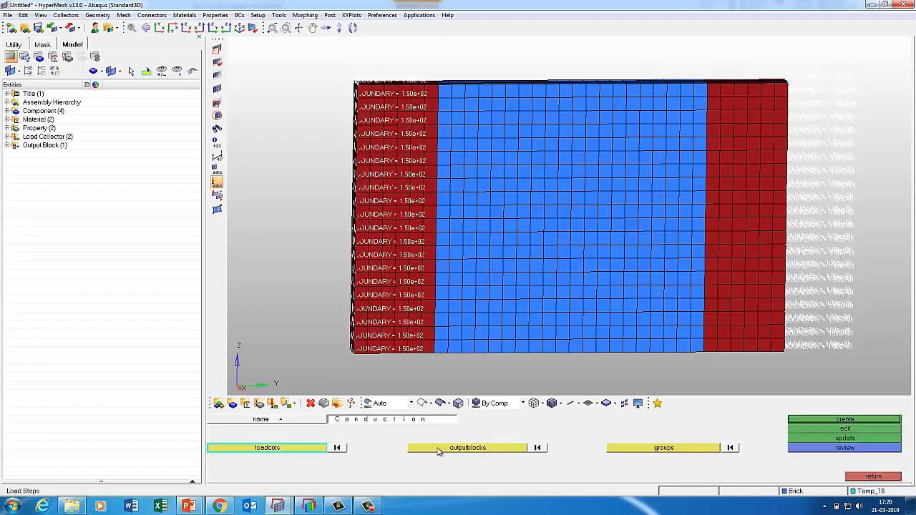
click(437, 449)
click(218, 419)
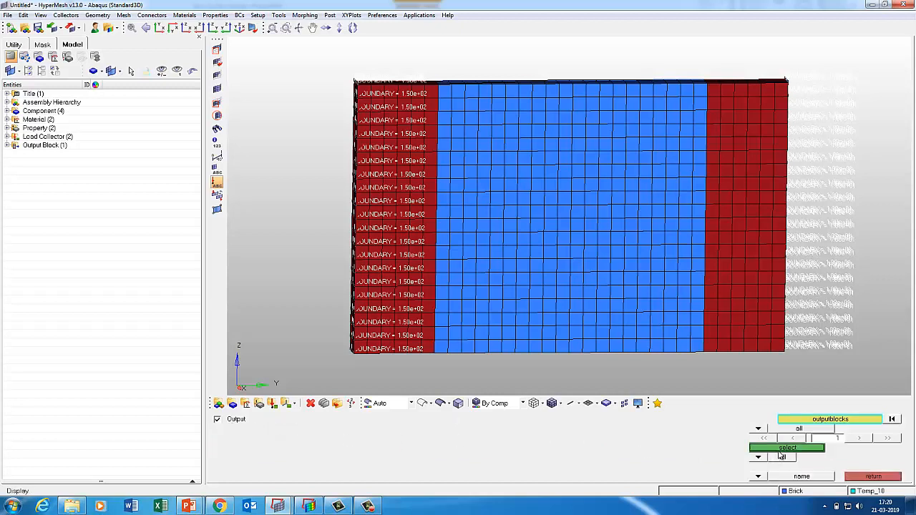
click(780, 450)
click(828, 421)
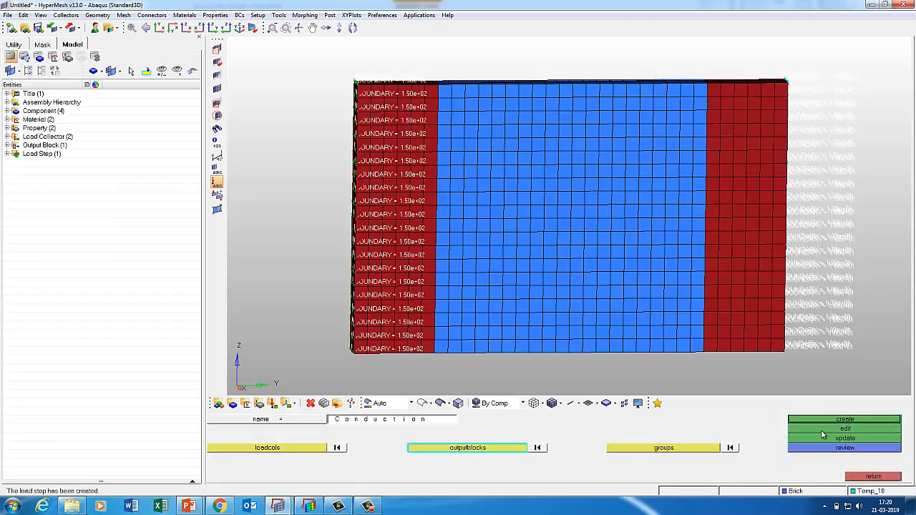
Step: Edit the Conduction load step and set its analysis procedure to Heat Transfer
click(822, 431)
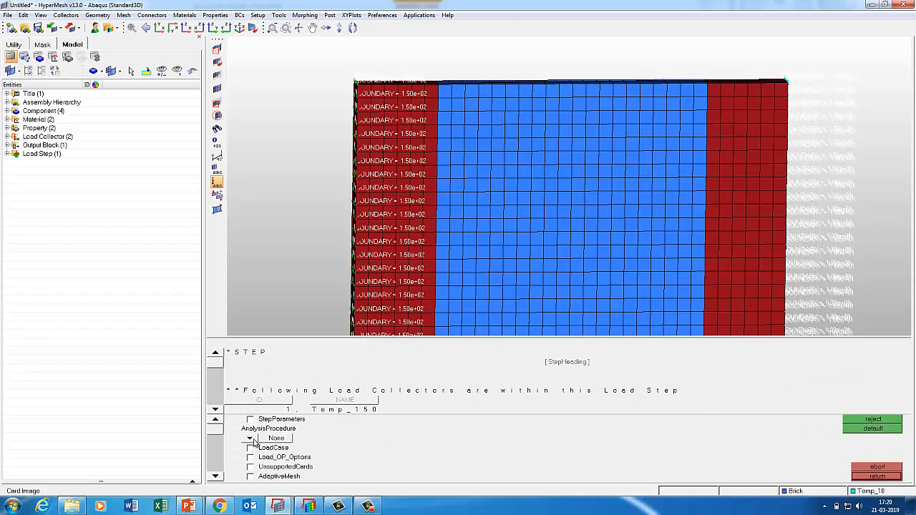
click(252, 438)
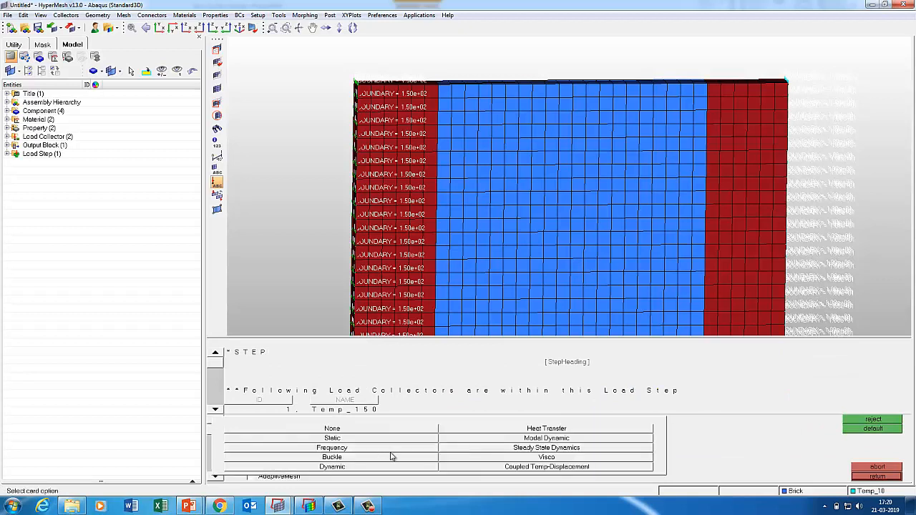
click(529, 430)
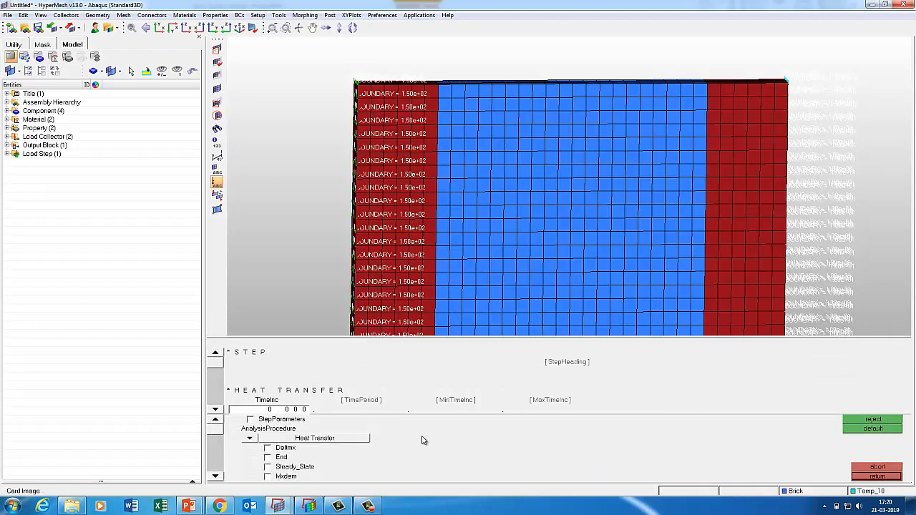
Step: Set the heat transfer time increment, time period and minimum time increment to 1
click(291, 410)
text(1)
click(358, 408)
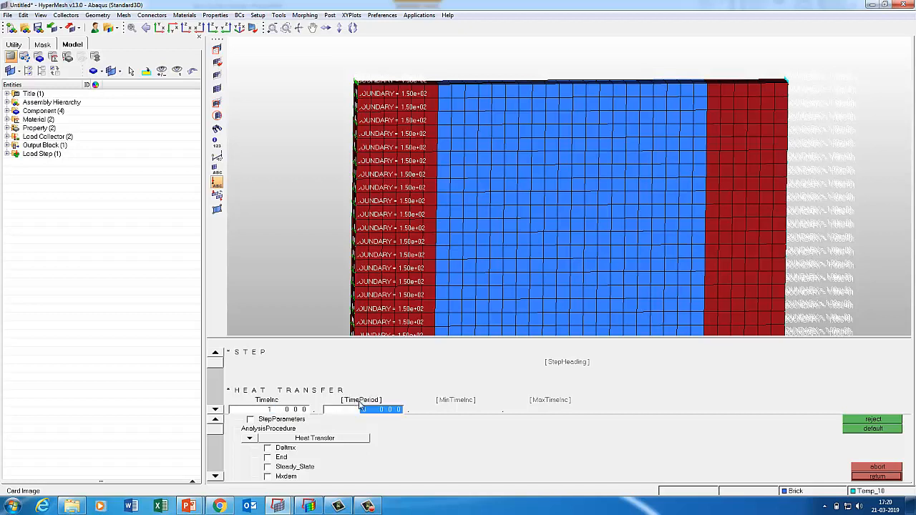
text(1)
click(493, 407)
text(1)
click(548, 408)
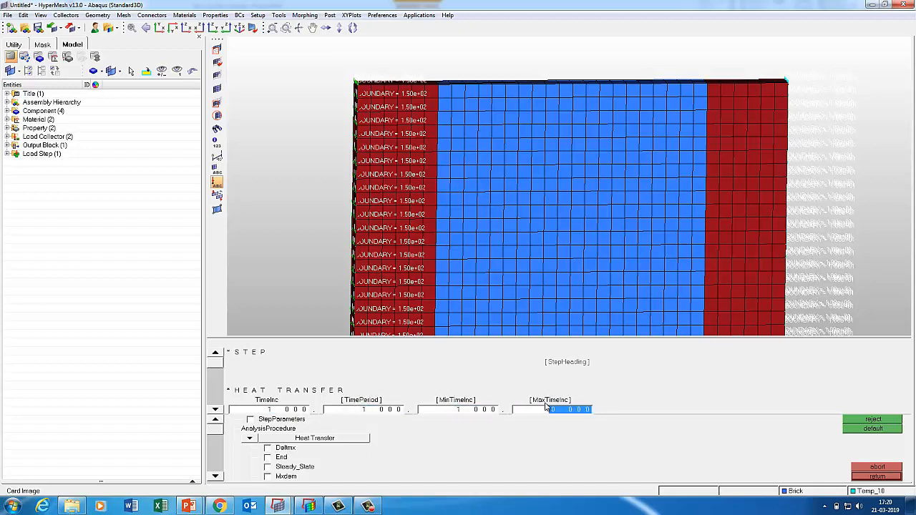
click(547, 410)
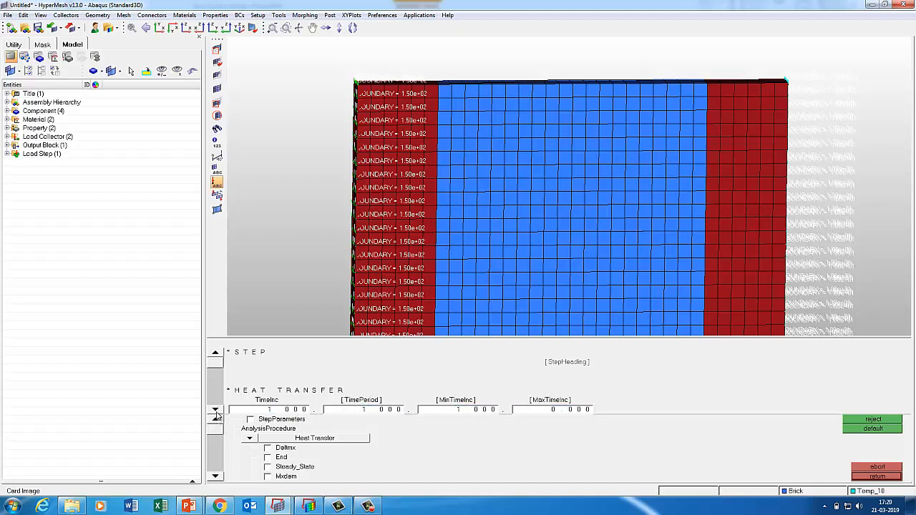
Step: Enable the step parameters and include the step name Conduction in the load step card
click(216, 409)
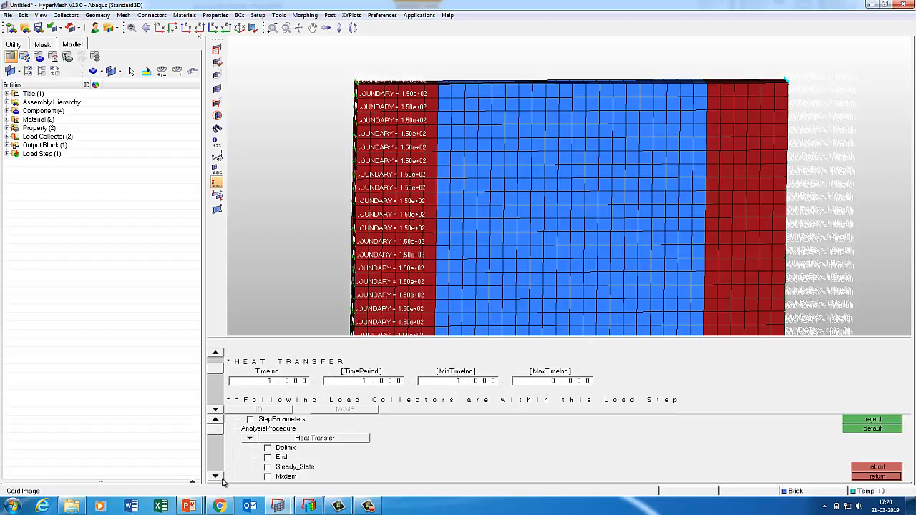
click(251, 420)
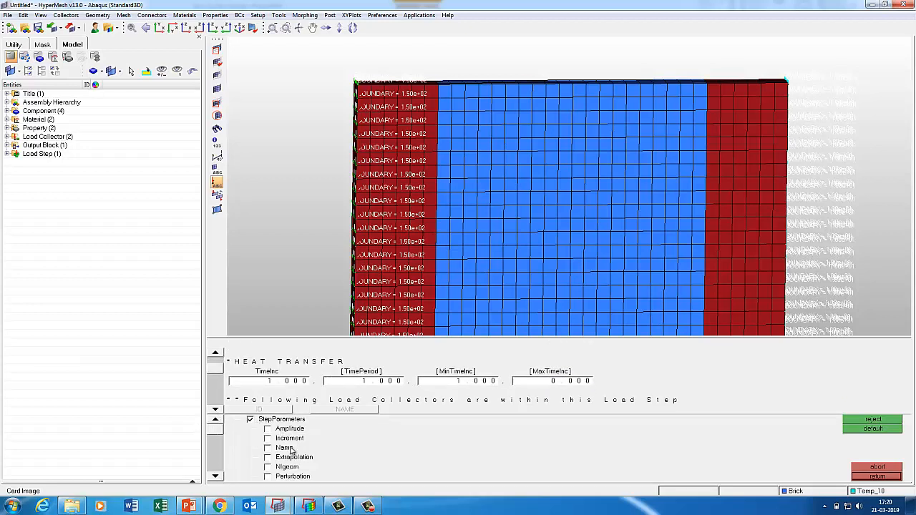
click(215, 354)
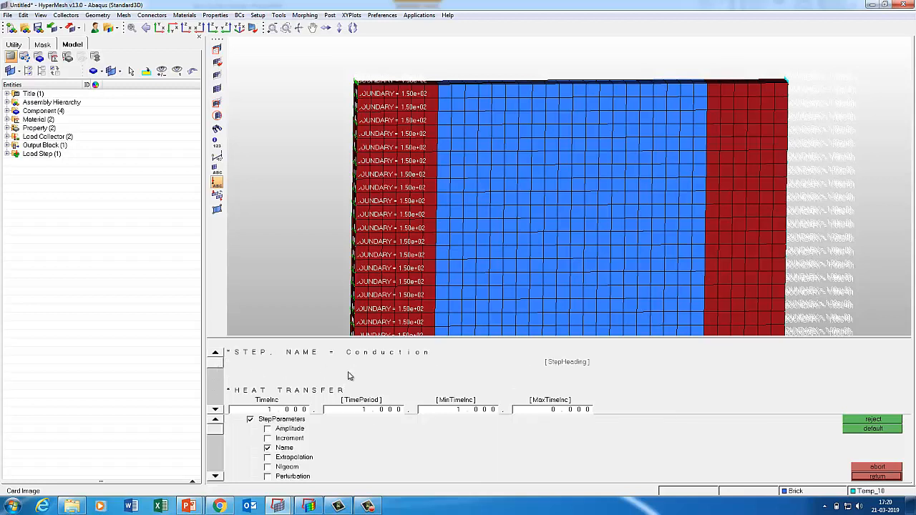
Step: Review the remaining card contents and options of the Conduction load step, including its load collectors and output request, and close the card
click(268, 447)
click(216, 410)
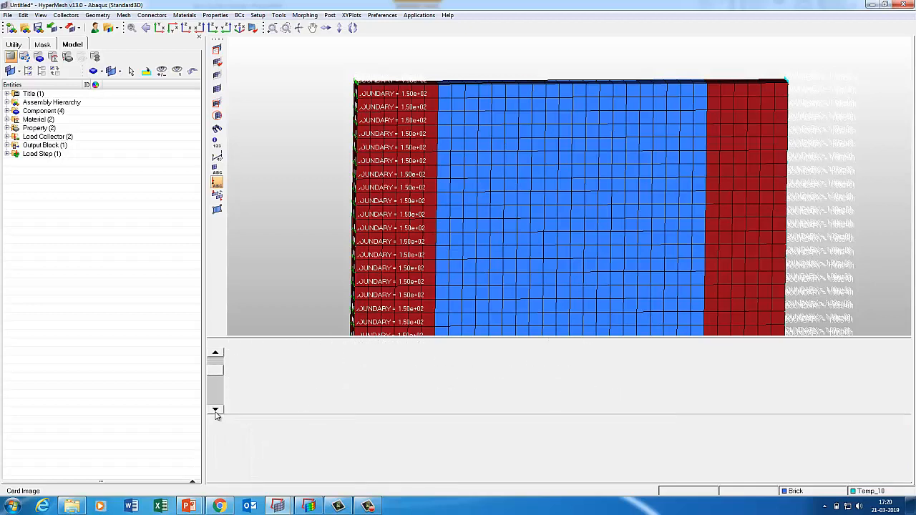
click(215, 412)
click(215, 476)
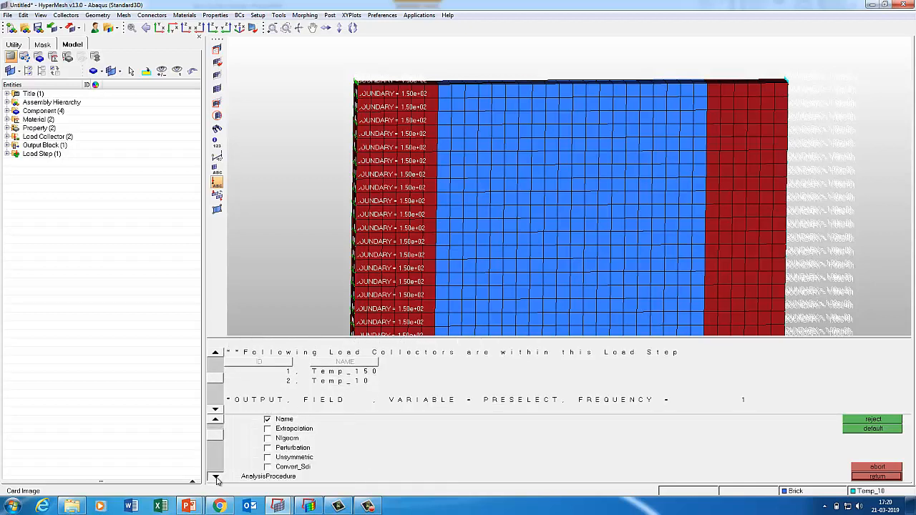
click(215, 475)
click(215, 477)
click(215, 476)
click(215, 477)
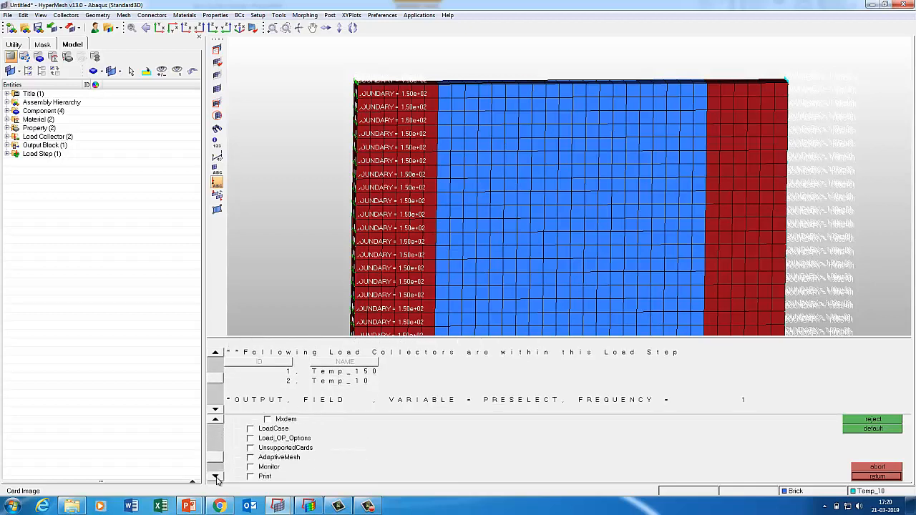
click(216, 476)
click(216, 476)
click(216, 476)
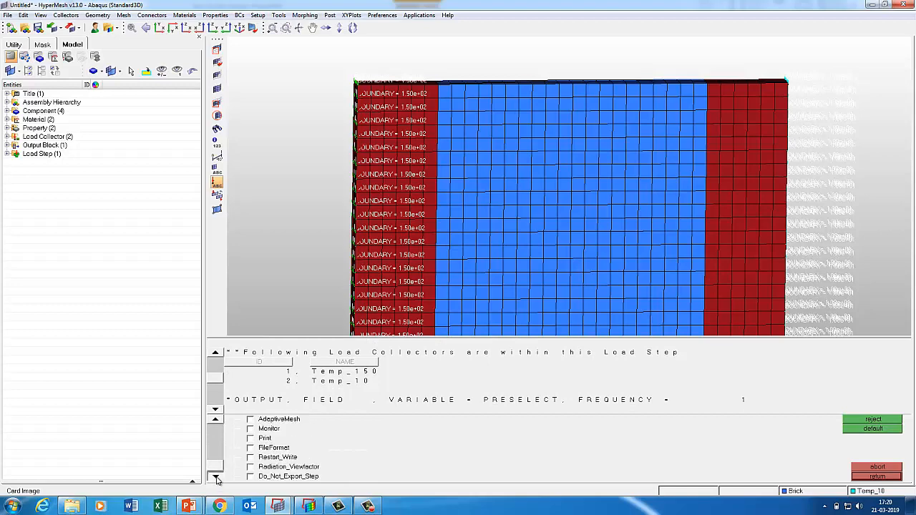
click(876, 476)
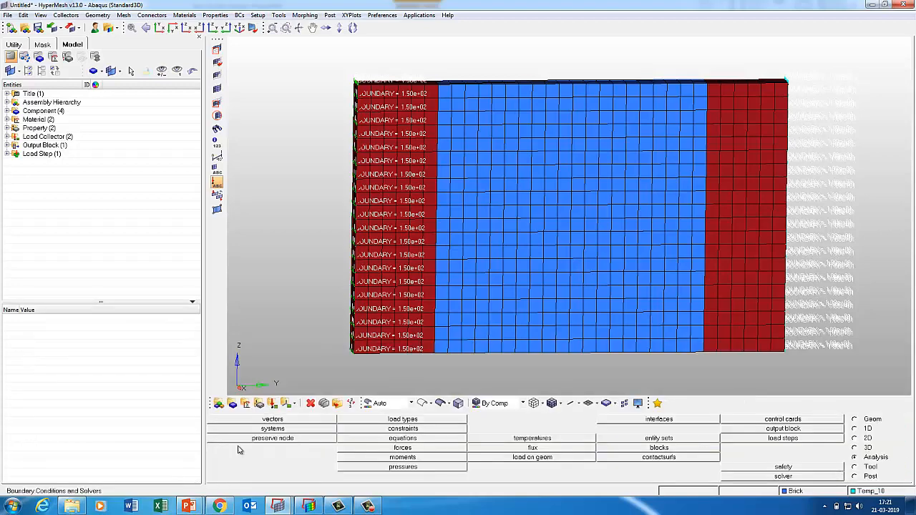
Step: Switch to Windows Explorer, open the Tutorial5_Heat_Transfer_Conduction folder in Hypermesh_Abaqus_Acumen_2019 and copy its path
click(72, 506)
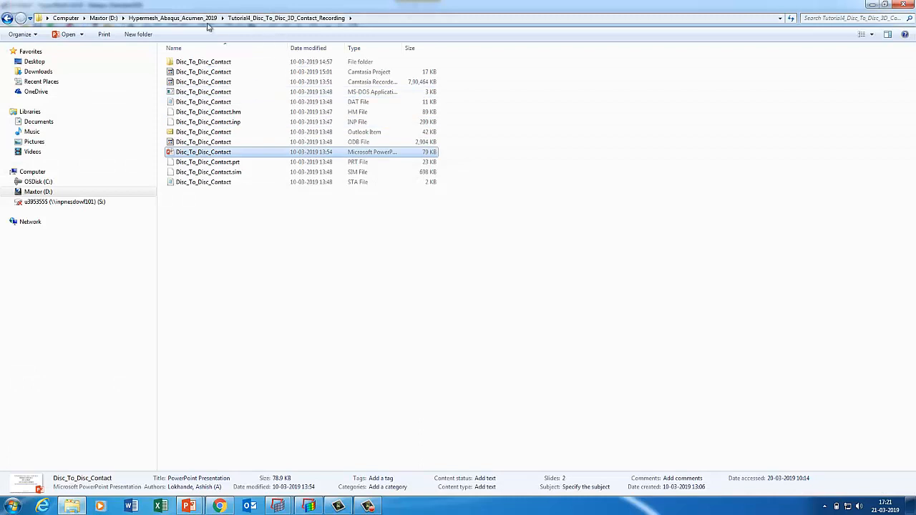
click(204, 20)
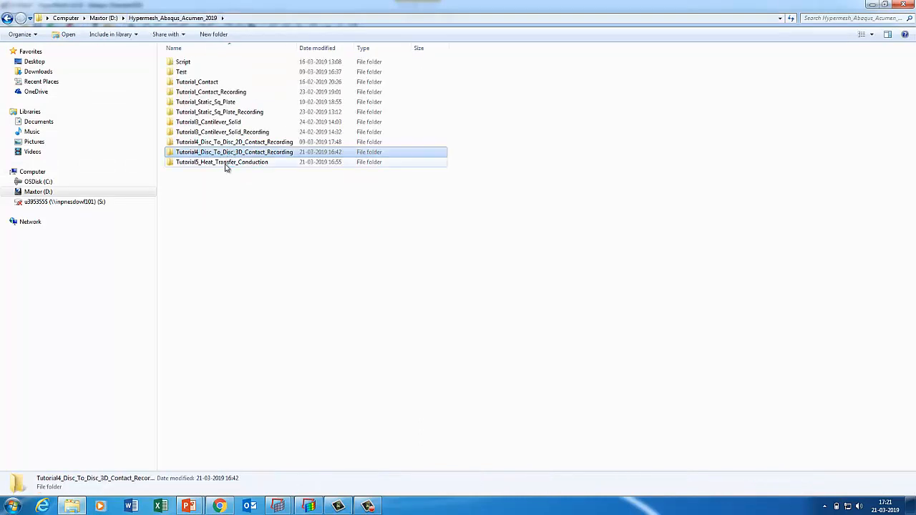
double_click(236, 164)
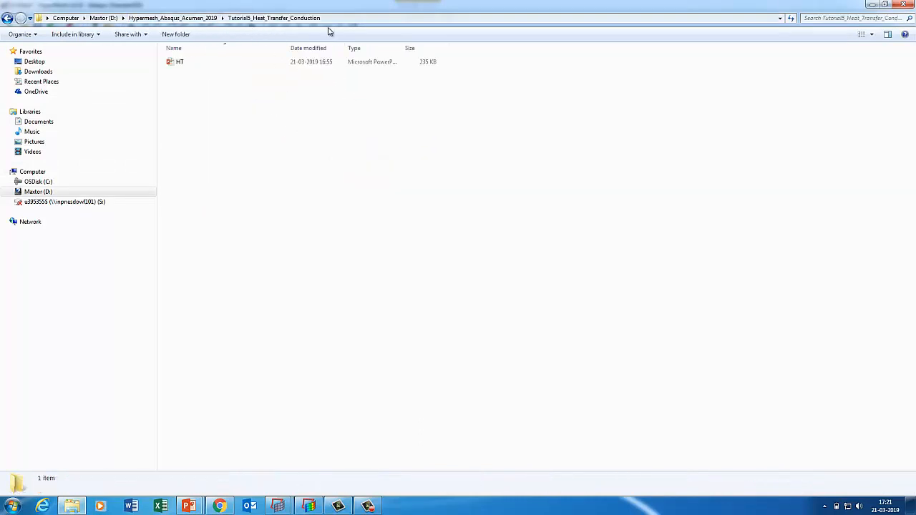
click(315, 21)
right_click(216, 18)
click(236, 48)
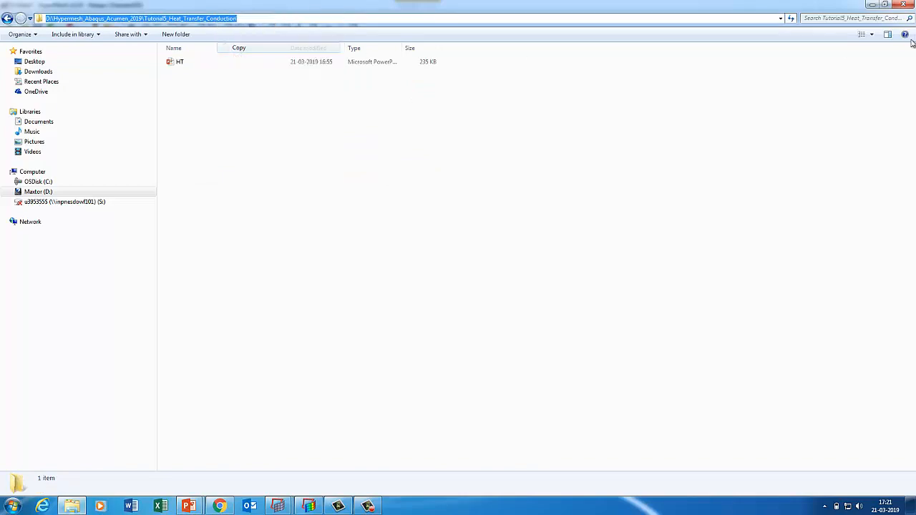
click(872, 5)
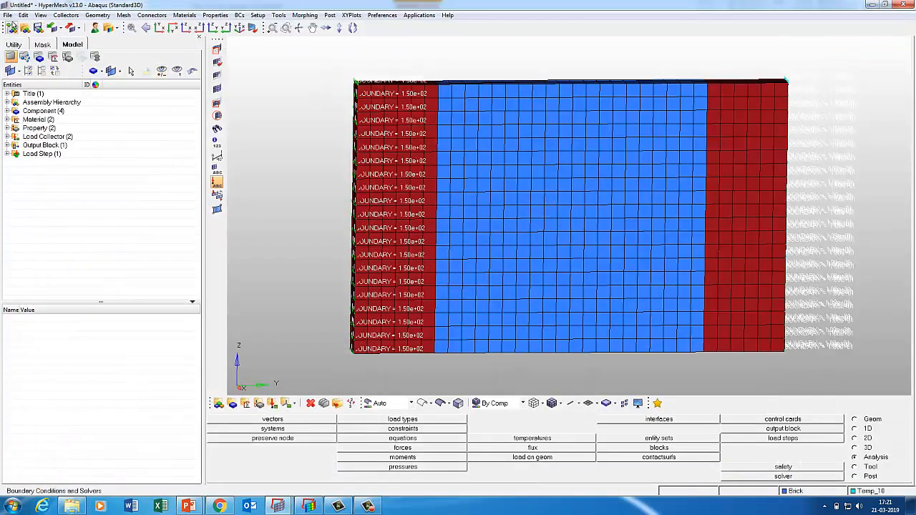
Step: Save the HyperMesh model as HT in the Tutorial5_Heat_Transfer_Conduction folder
click(7, 15)
click(26, 68)
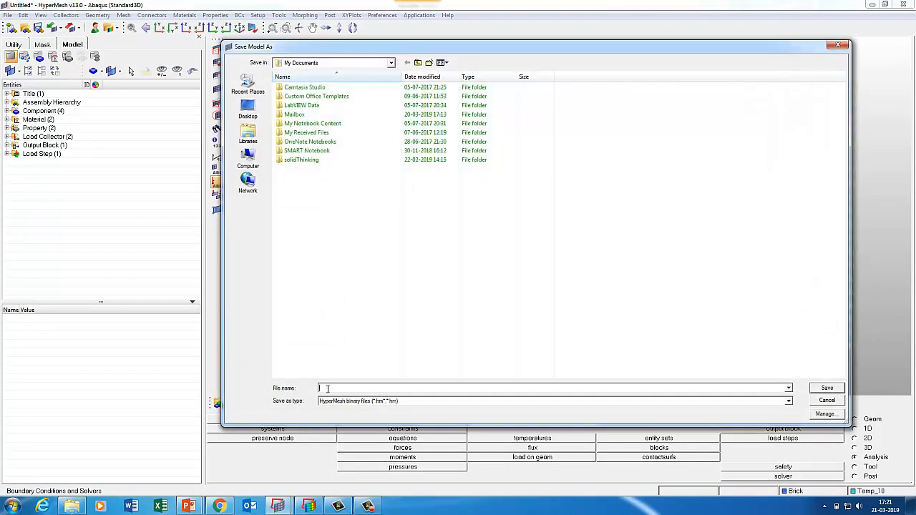
key(ctrl+v)
key(Return)
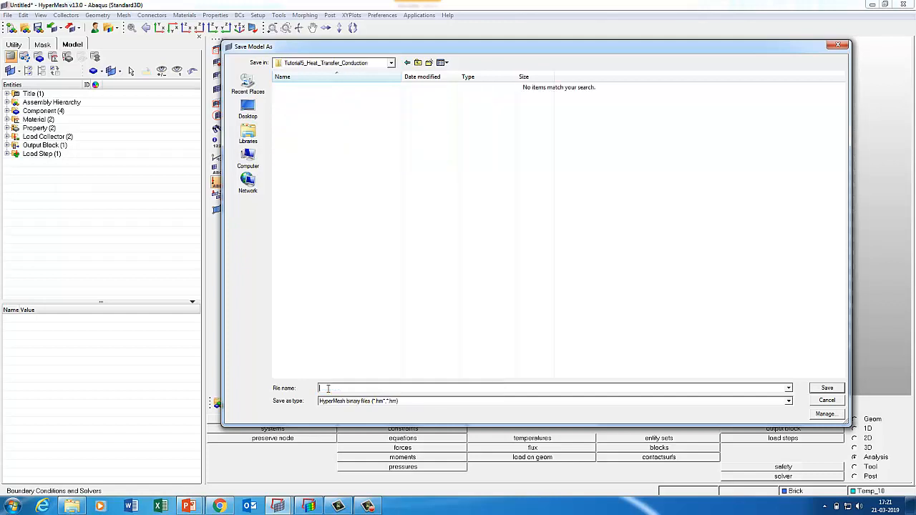
text(HT)
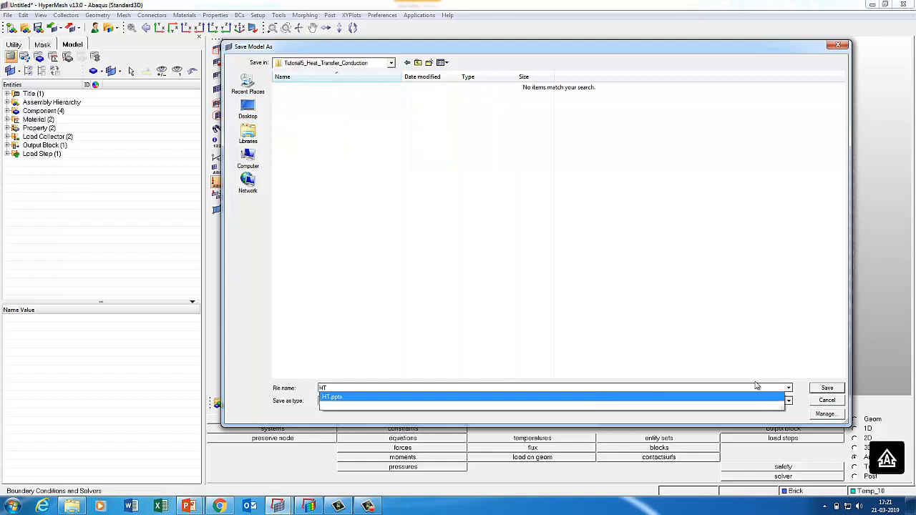
click(826, 388)
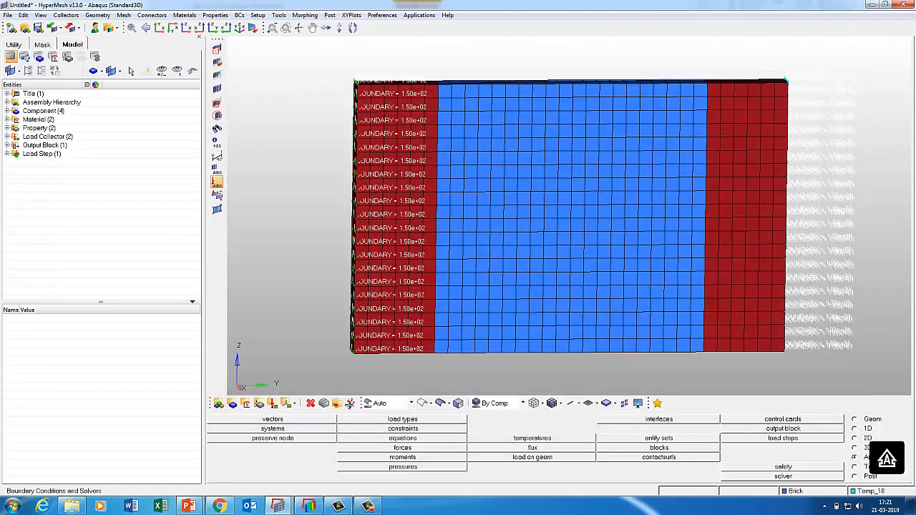
Step: Return to Windows Explorer and copy the path of the Tutorial5_Heat_Transfer_Conduction folder again for the solver deck export
click(71, 508)
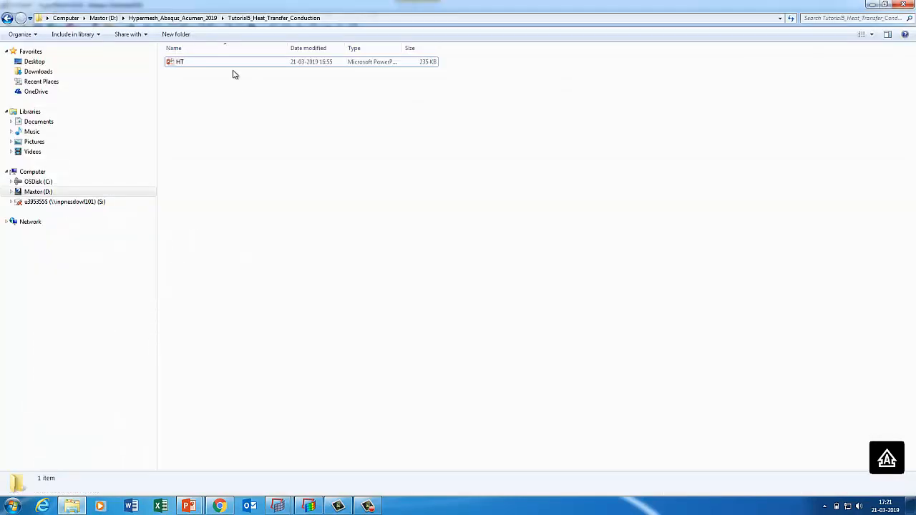
click(331, 19)
right_click(224, 20)
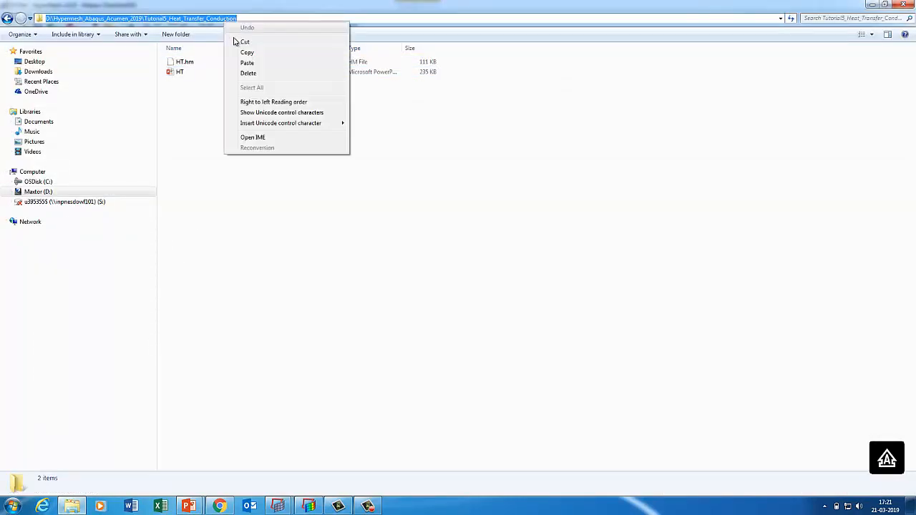
click(246, 52)
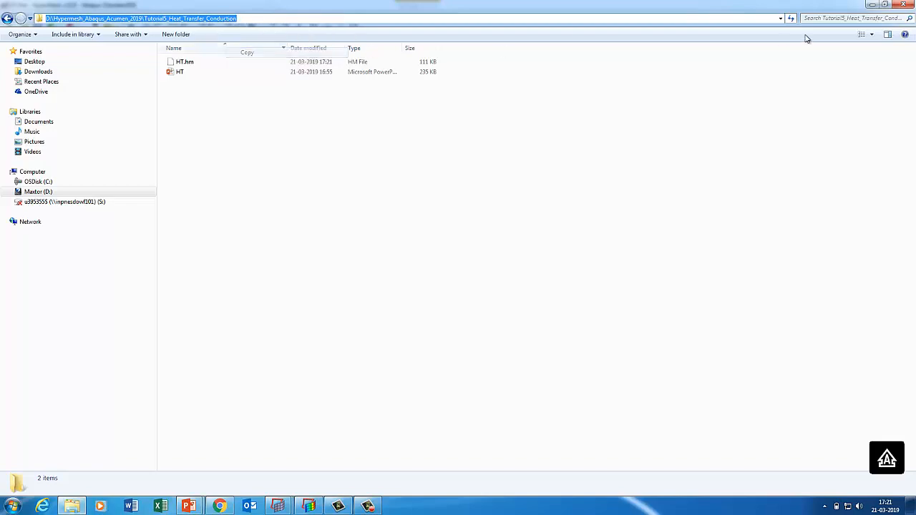
click(872, 5)
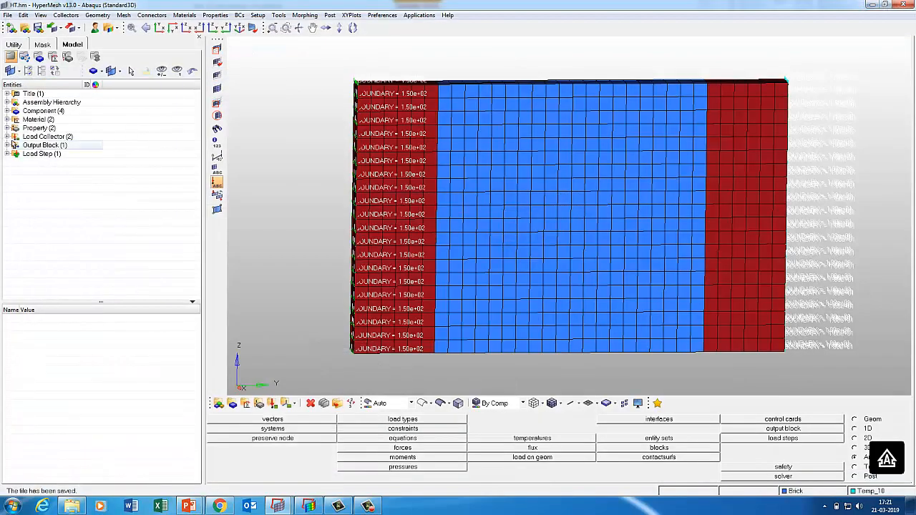
Step: Export the whole model as an Abaqus Standard3D input file named HT in the Tutorial5_Heat_Transfer_Conduction folder
click(71, 27)
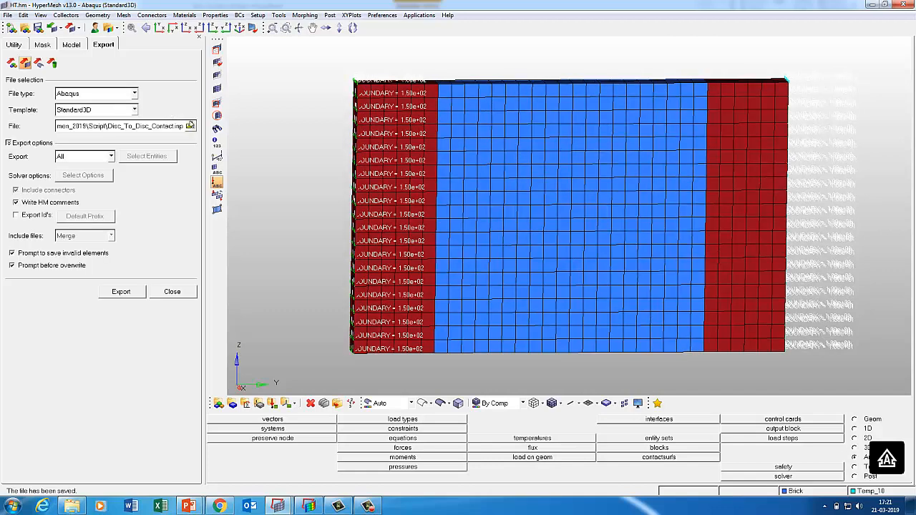
click(189, 126)
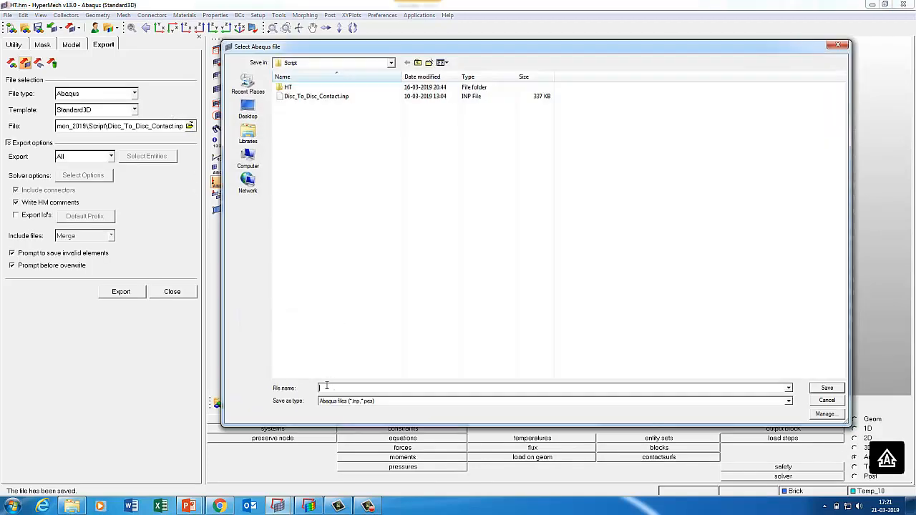
key(ctrl+v)
key(Return)
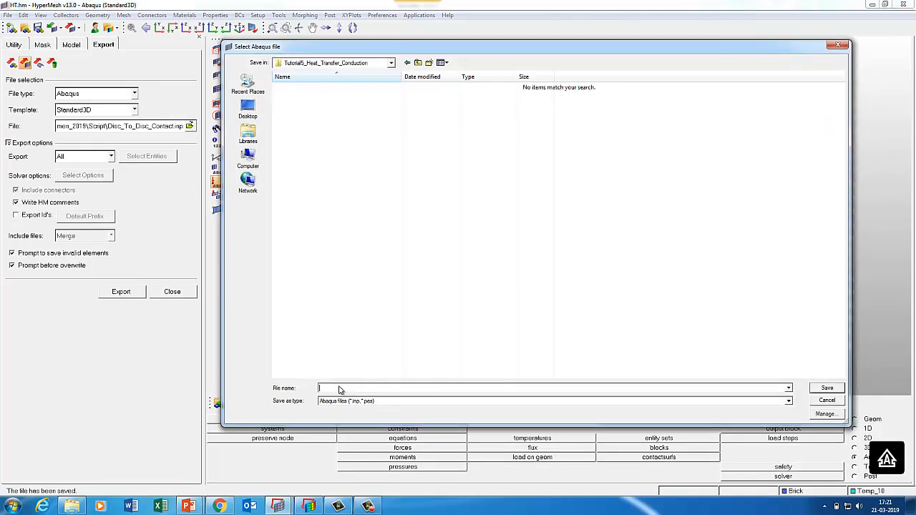
click(347, 401)
click(340, 418)
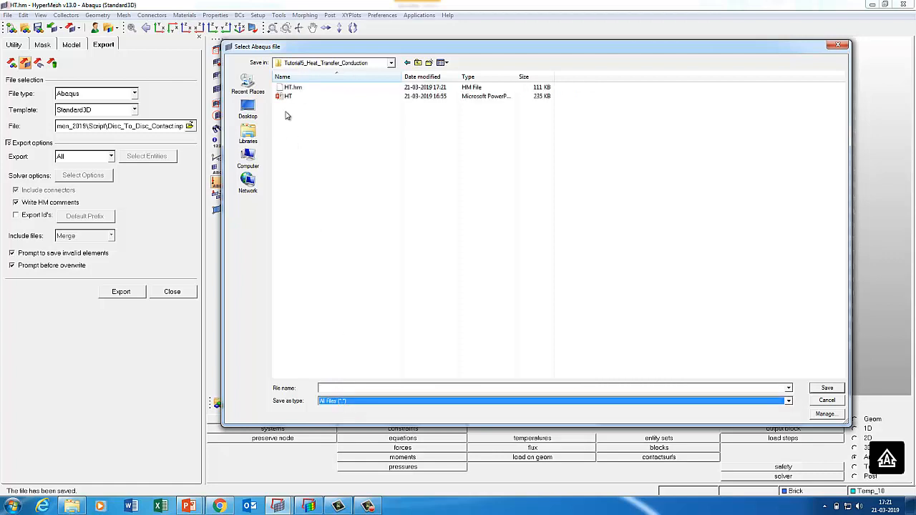
click(291, 88)
click(341, 402)
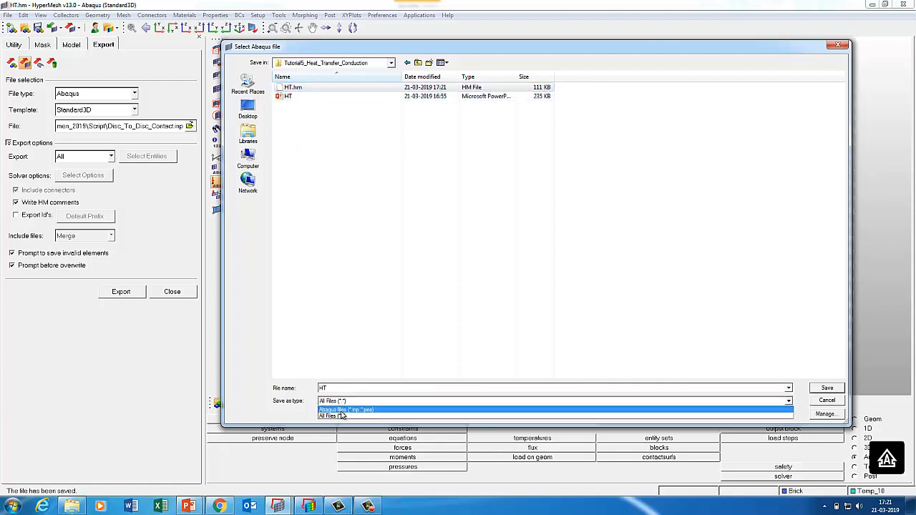
click(343, 416)
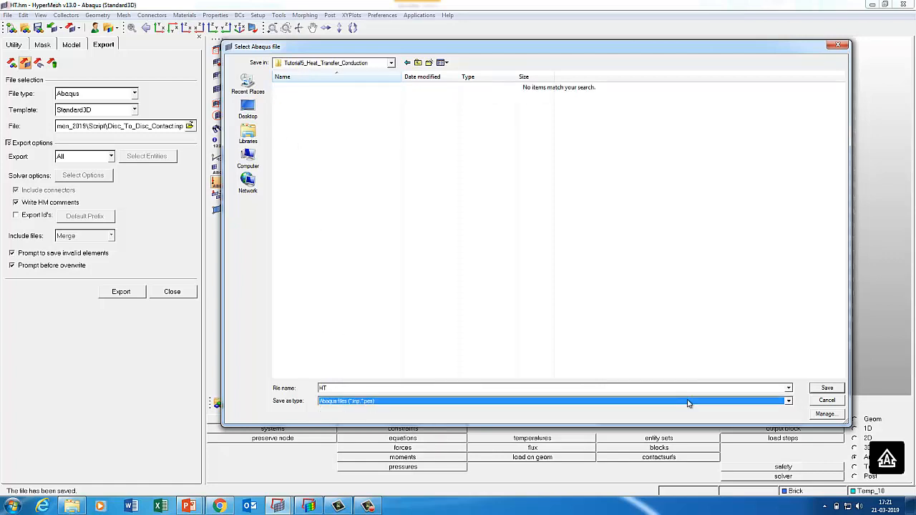
click(826, 388)
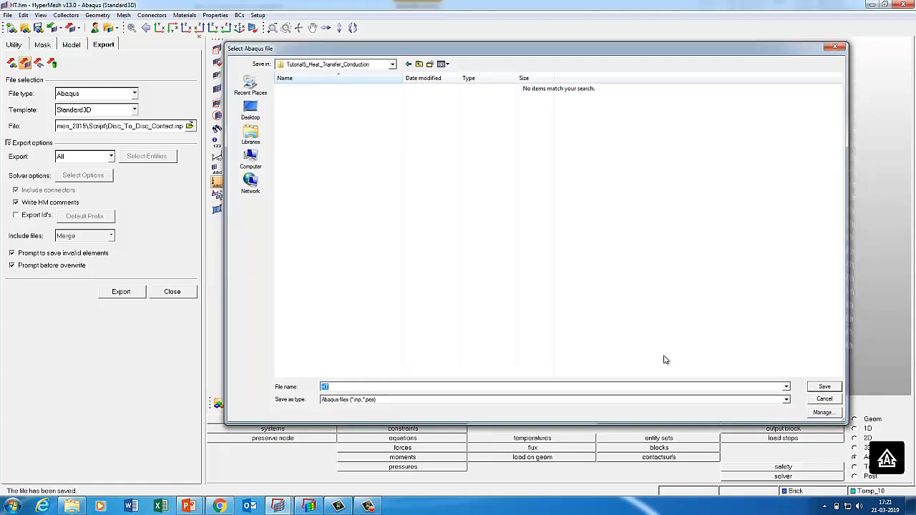
click(121, 291)
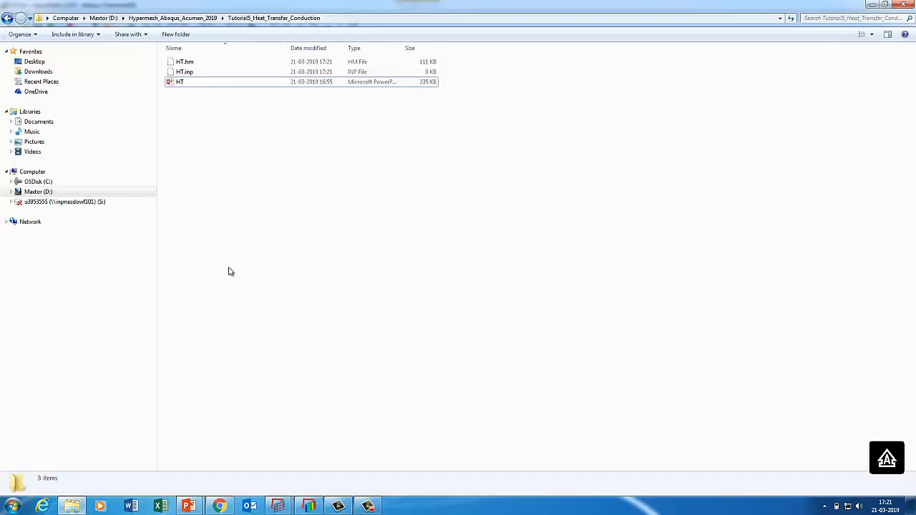
Step: Open the exported HT.inp file from Windows Explorer in TextPad
click(190, 73)
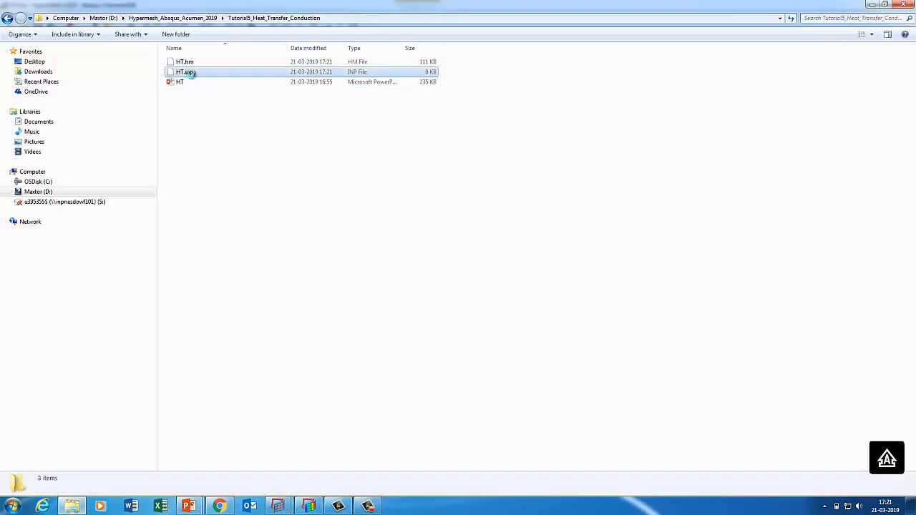
right_click(190, 72)
mouse_move(216, 145)
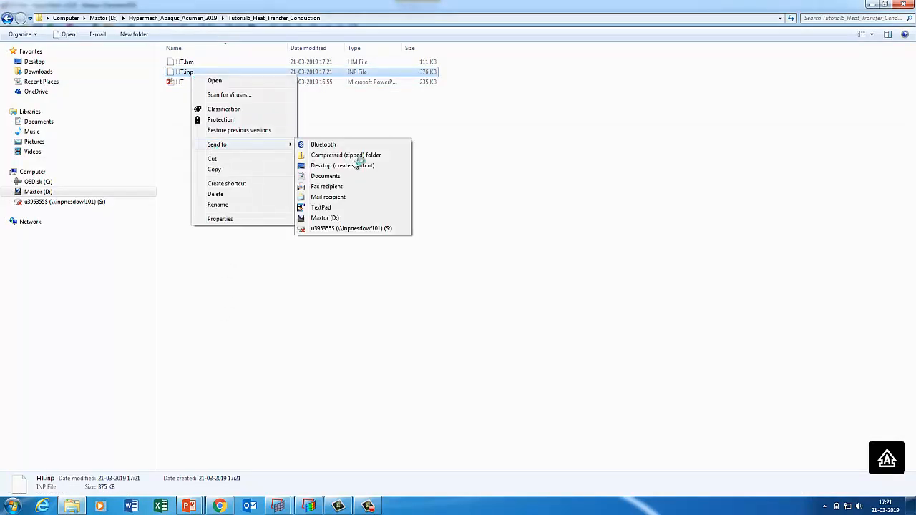
click(321, 207)
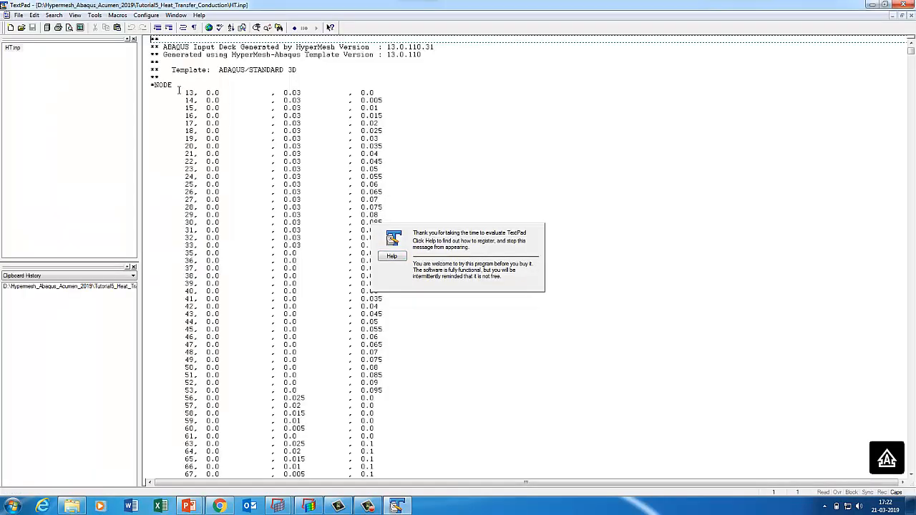
Step: Dismiss the startup tip and search HT.inp for "*" to move through its keyword lines to the section definitions
click(54, 15)
click(65, 33)
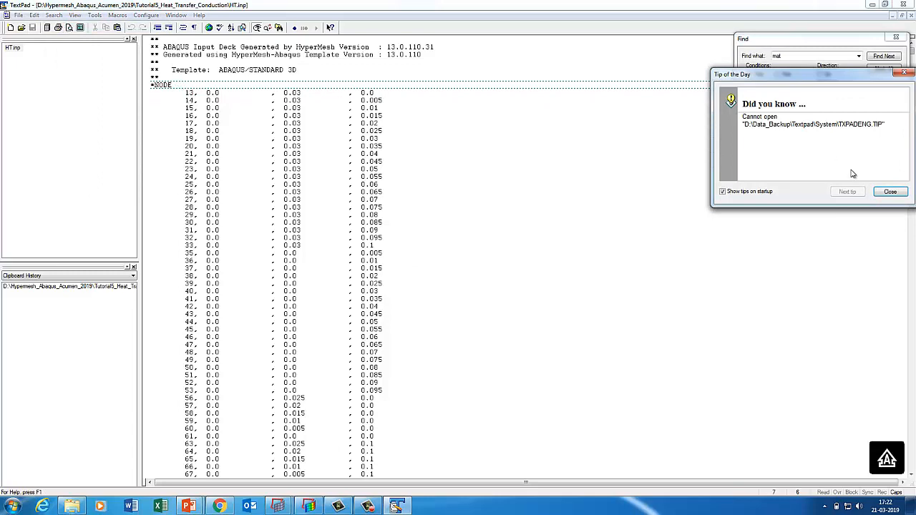
click(890, 191)
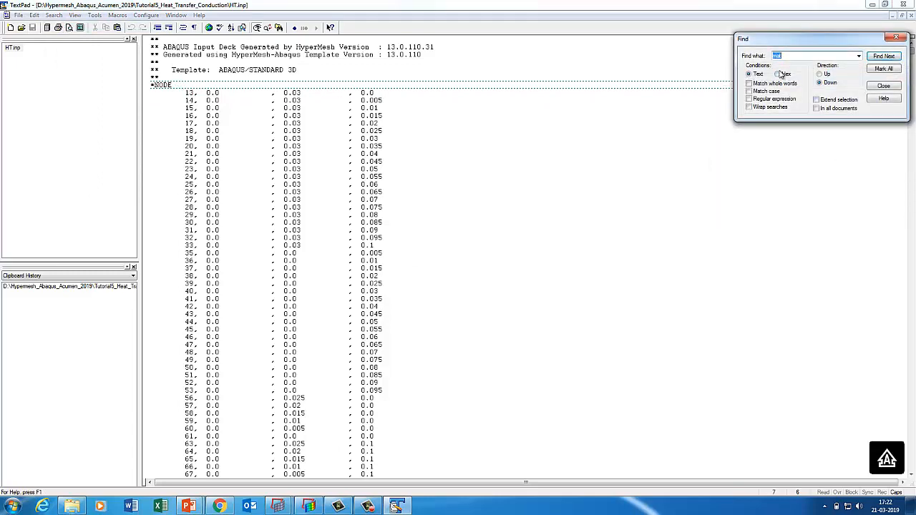
text(*)
click(890, 59)
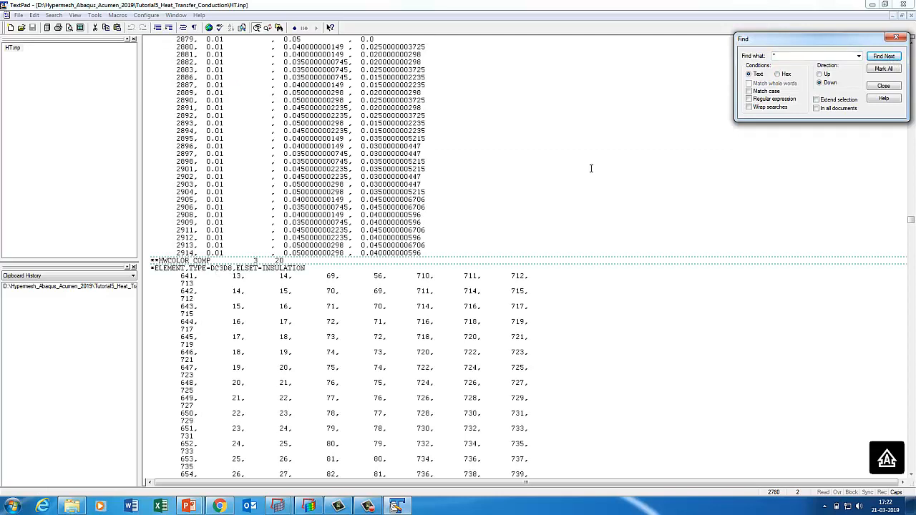
click(880, 58)
click(878, 59)
click(878, 58)
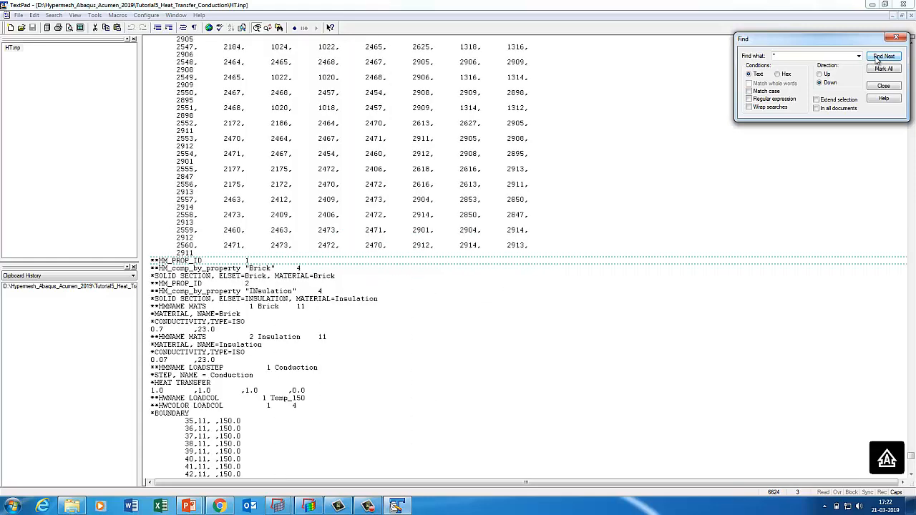
click(878, 60)
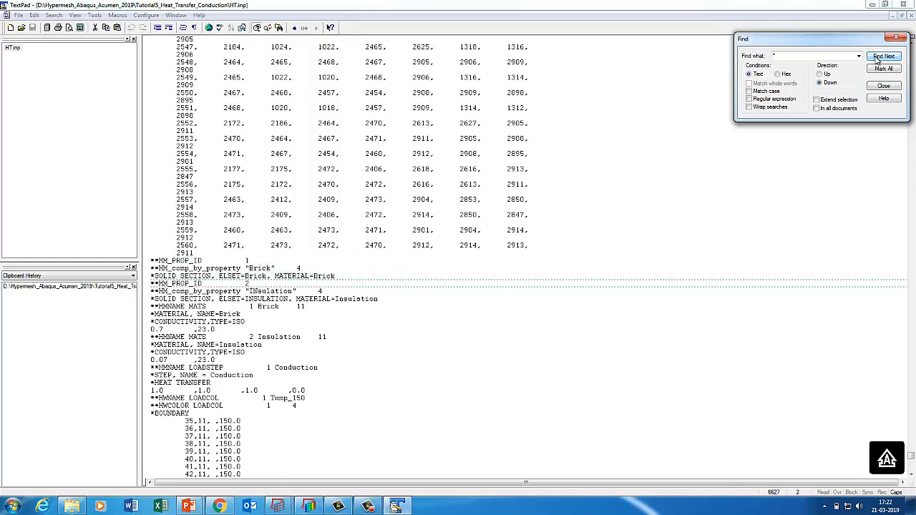
Step: Review the material conductivity, heat transfer step, temperature boundary and output request sections of HT.inp down to the end of the step
click(226, 329)
scroll(199, 367, down, 2)
scroll(192, 352, down, 10)
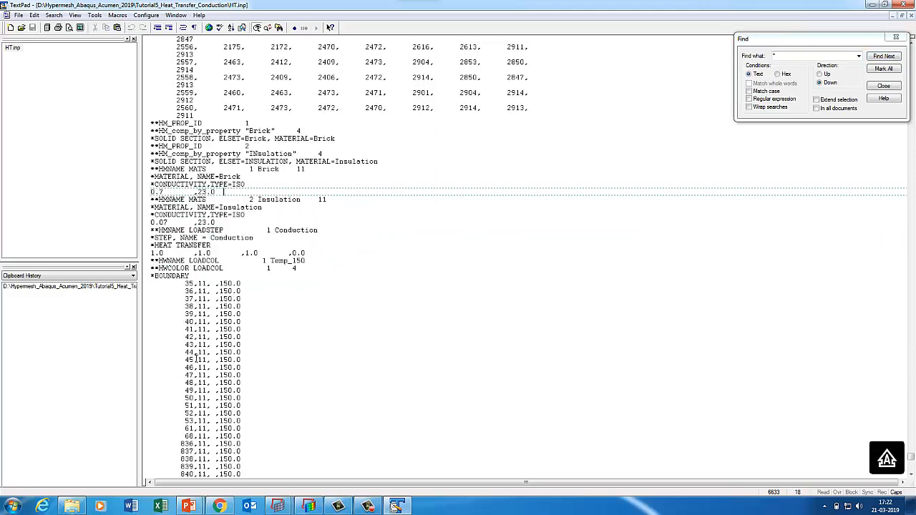
click(308, 375)
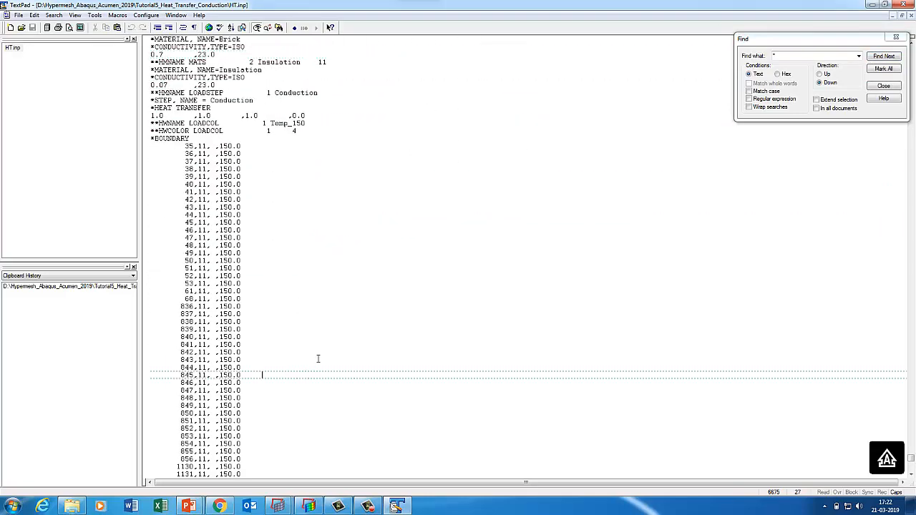
click(887, 57)
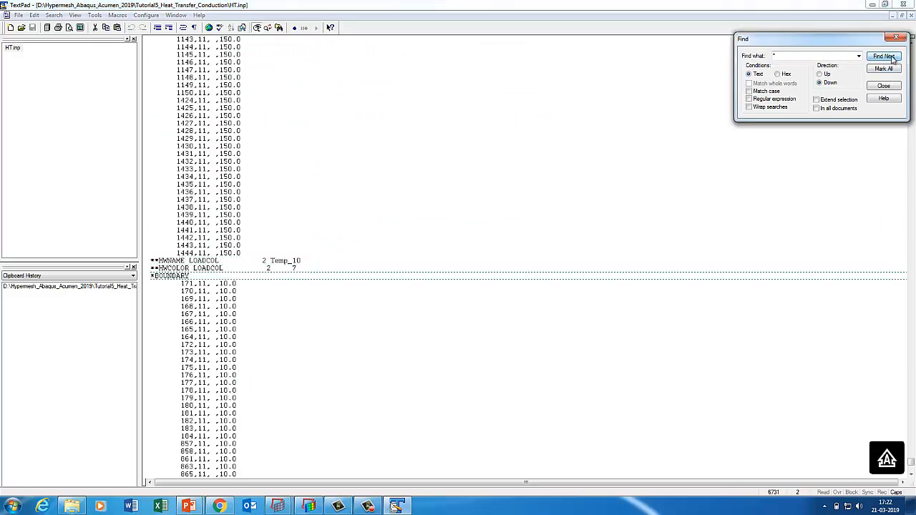
click(887, 56)
click(259, 390)
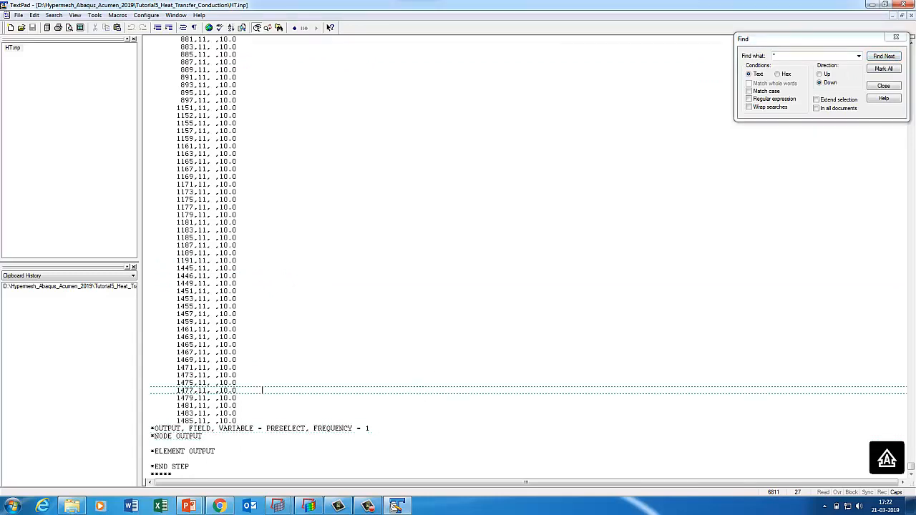
Step: Open an Abaqus Command window, switch it to drive D: and begin a cd command
click(13, 506)
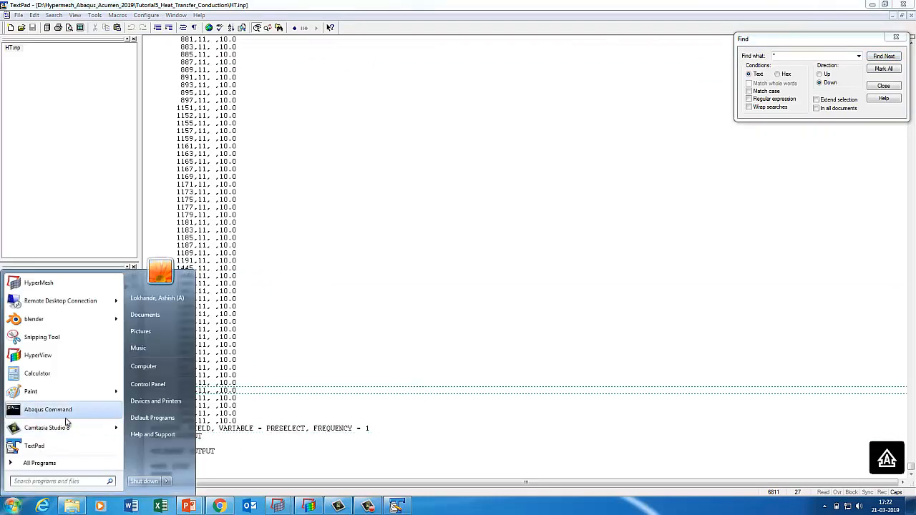
click(62, 415)
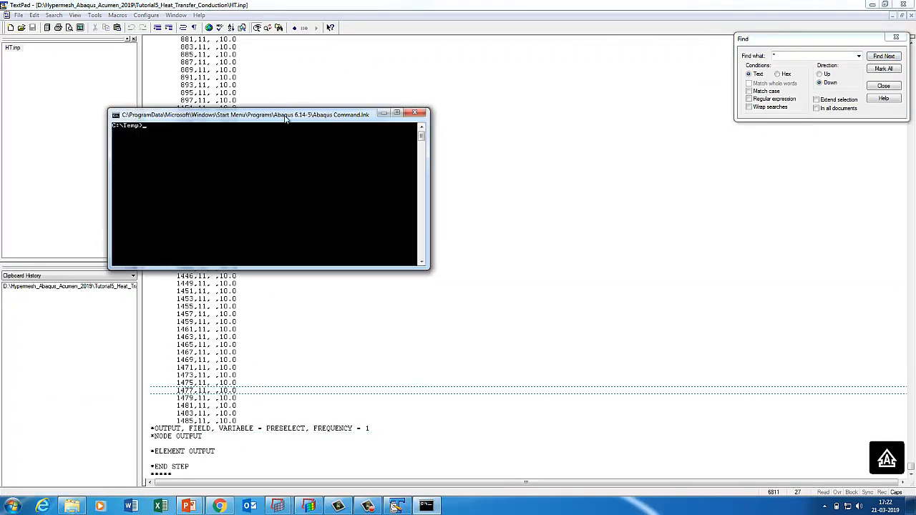
drag(283, 117, 294, 134)
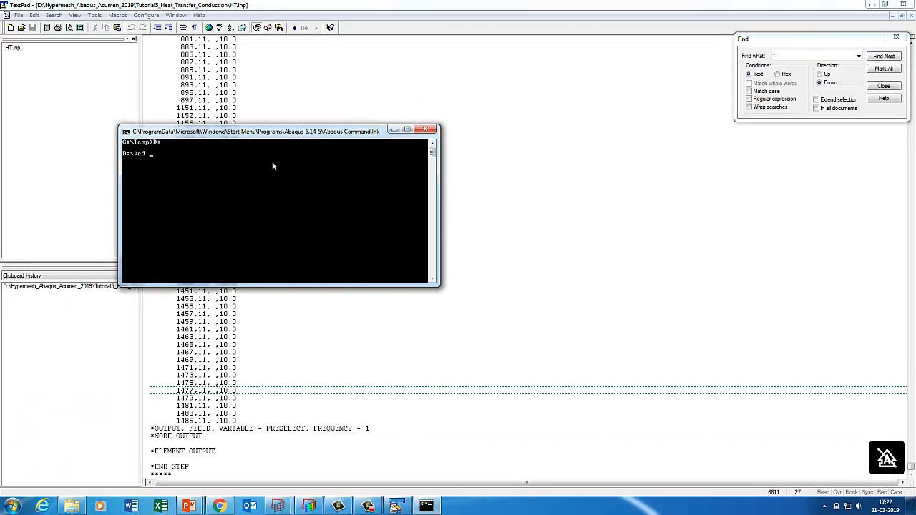
Step: Copy the path of the Tutorial5_Heat_Transfer_Conduction folder from Windows Explorer for the cd command and minimize Explorer
click(72, 506)
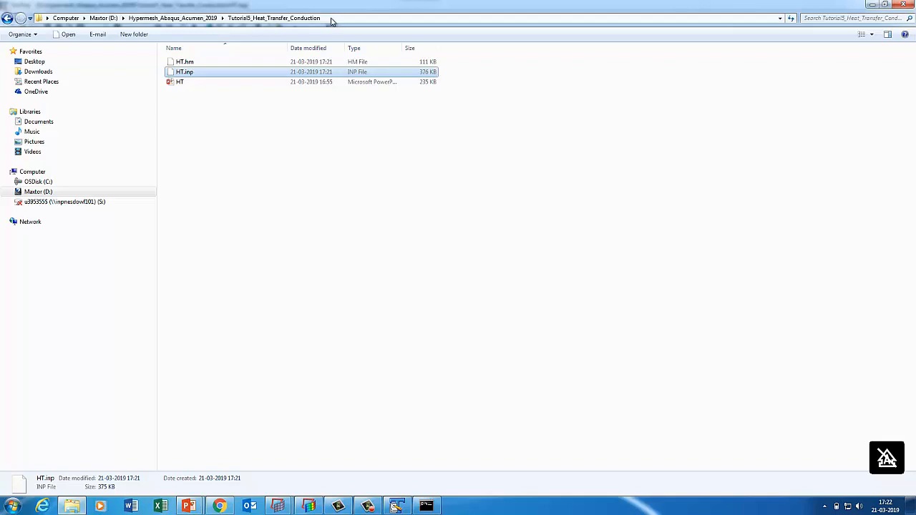
click(333, 20)
right_click(195, 19)
click(215, 48)
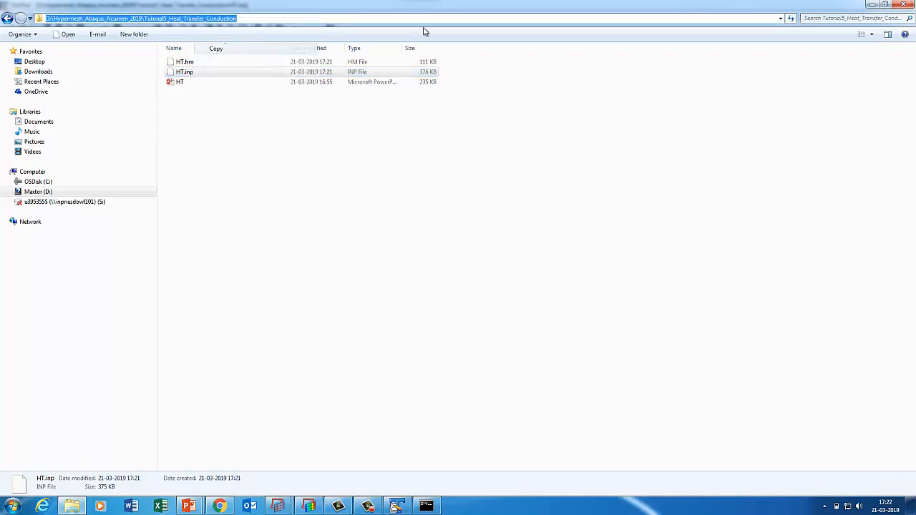
click(872, 6)
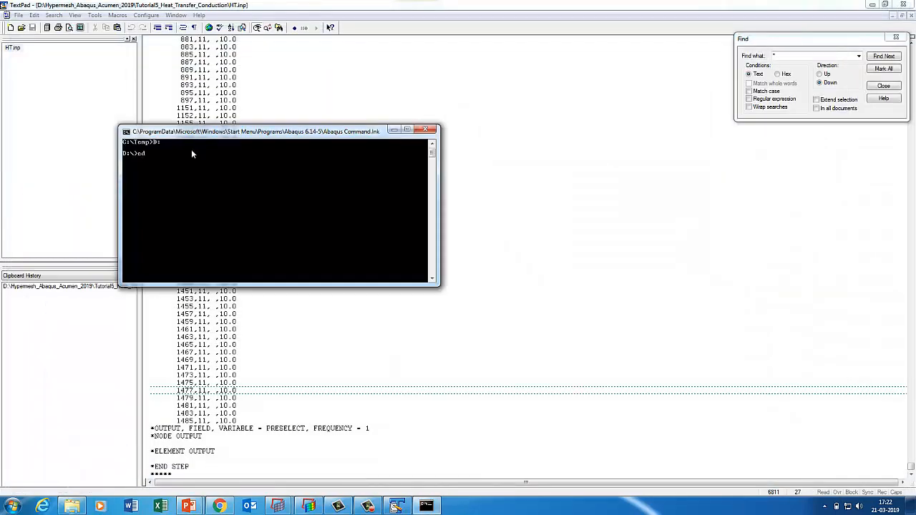
Step: Change the command prompt's directory to D:\Hypermesh_Abaqus_Acumen_2019\Tutorial5_Heat_Transfer_Conduction using the copied path
right_click(197, 136)
mouse_move(217, 207)
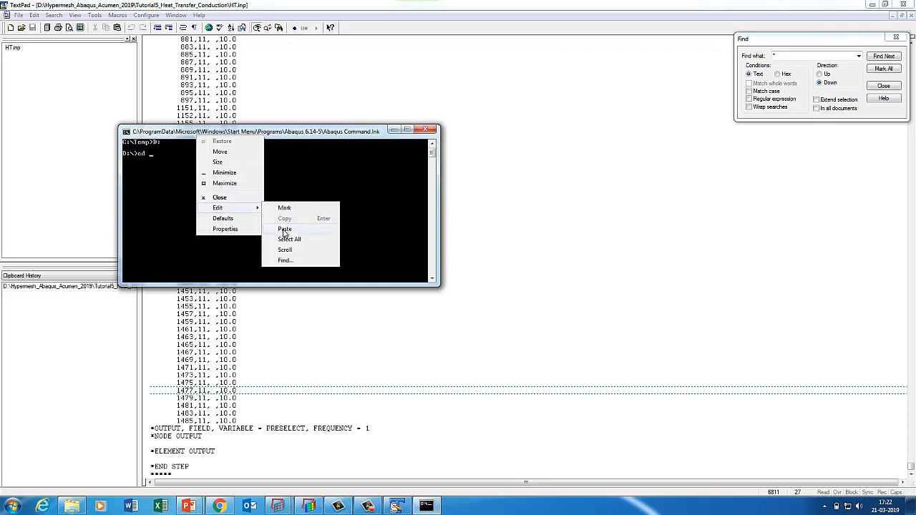
click(312, 227)
key(Return)
Step: Run the Abaqus job interactively with the command "abq6145 j=HT int"
text(a)
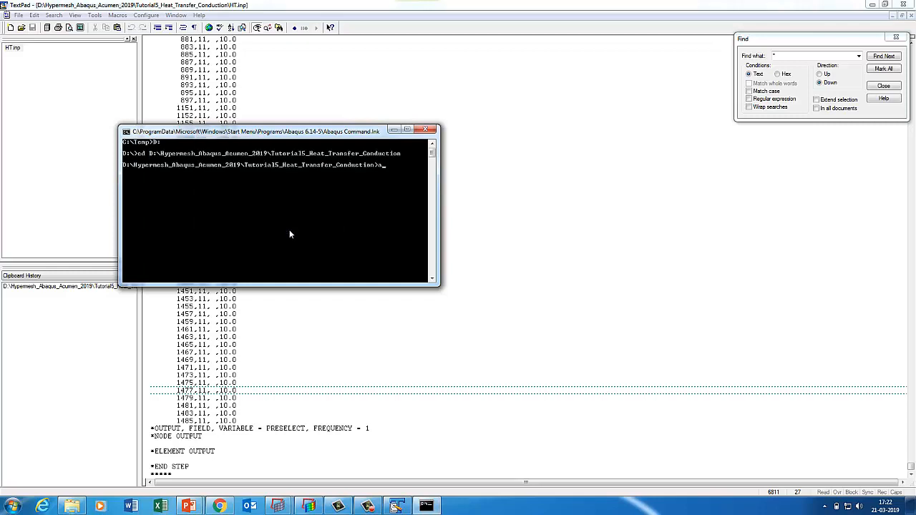
text(bq6145 j=HT int)
key(Return)
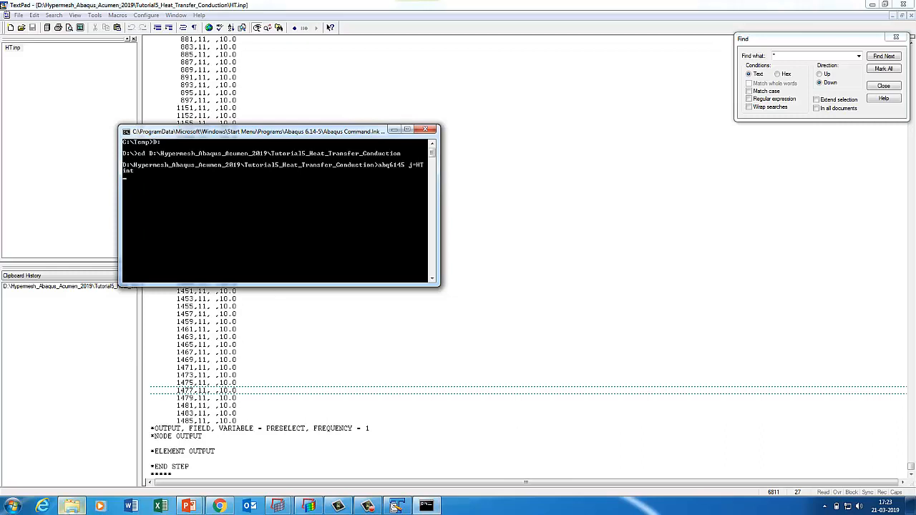
Step: Monitor the HT job by refreshing the tutorial folder in Windows Explorer and checking the Abaqus Command window
click(74, 510)
click(279, 193)
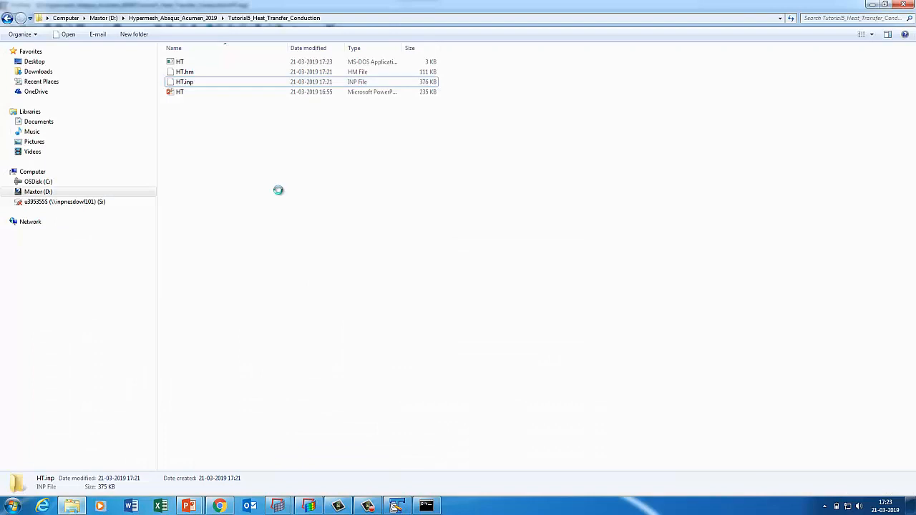
right_click(278, 190)
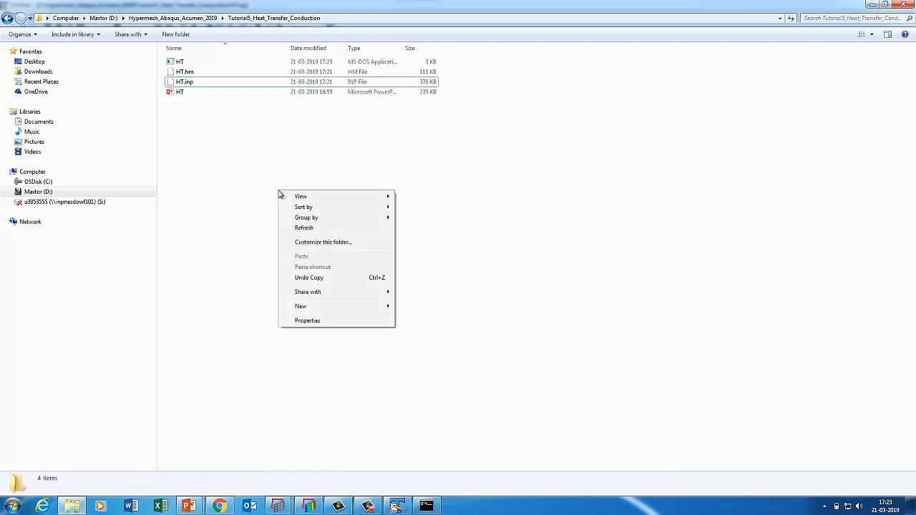
click(306, 228)
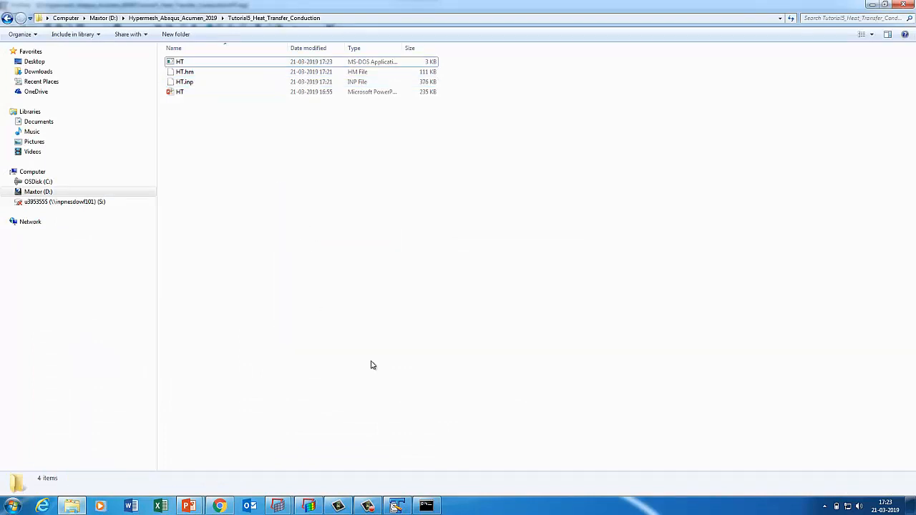
click(425, 506)
key(Return)
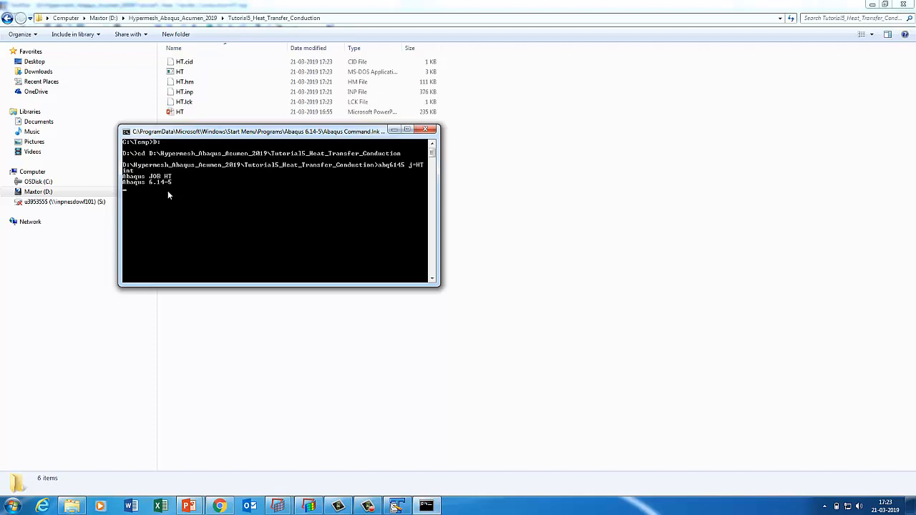
click(438, 353)
right_click(374, 292)
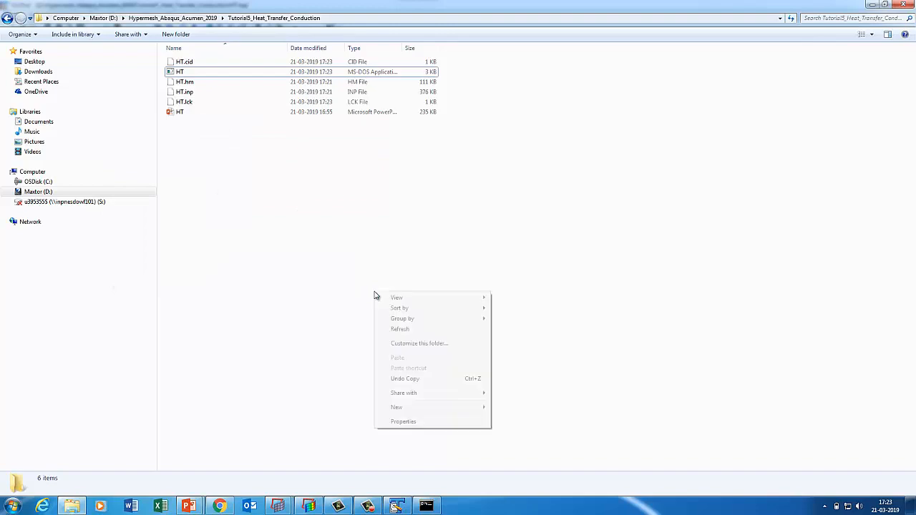
click(386, 330)
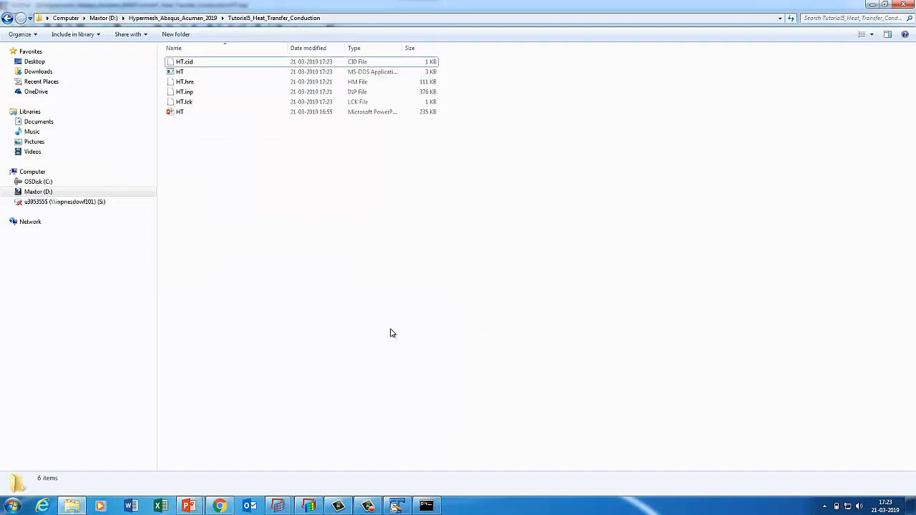
Step: Switch to the HyperMesh session with HT2.hm and exit it
mouse_move(279, 506)
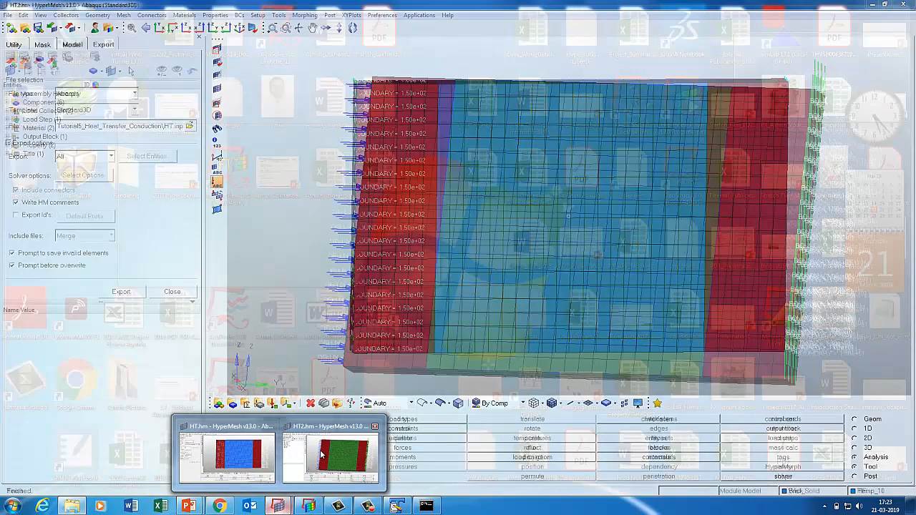
click(293, 462)
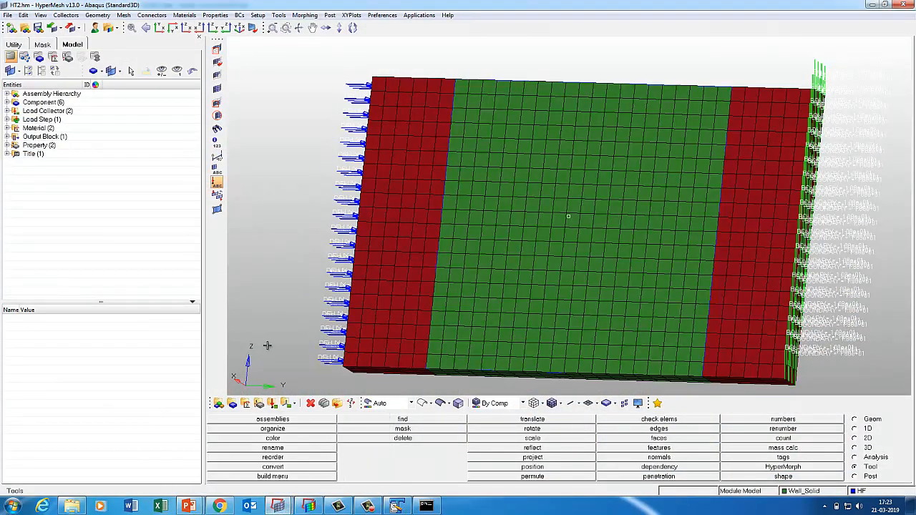
click(9, 16)
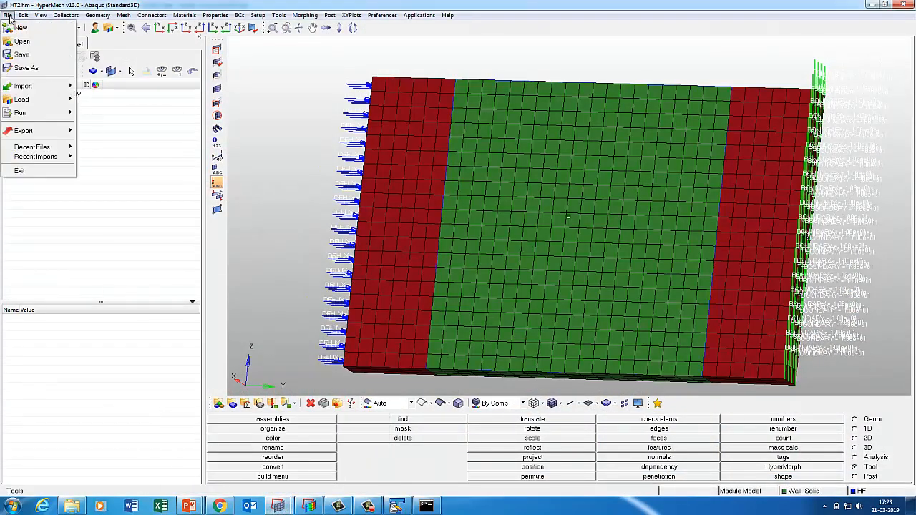
click(17, 171)
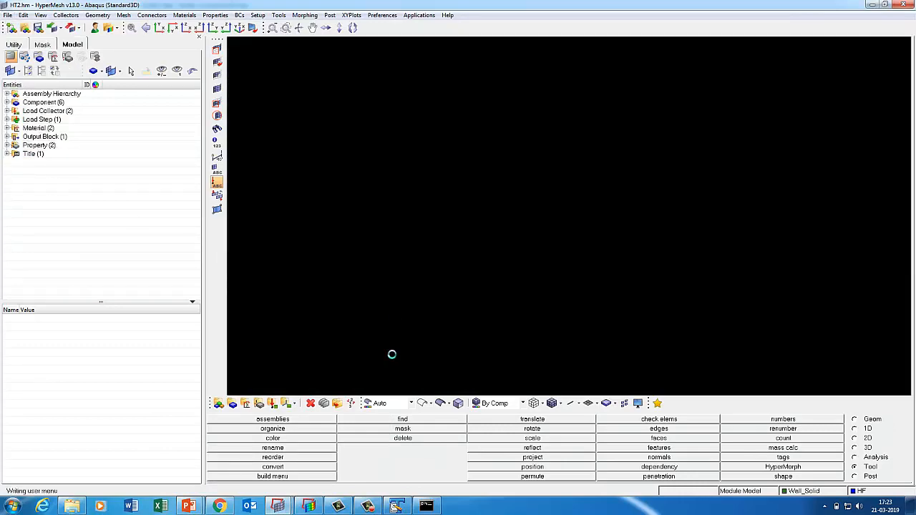
Step: Check the HT job's progress in the Abaqus Command window and minimize the window
click(426, 506)
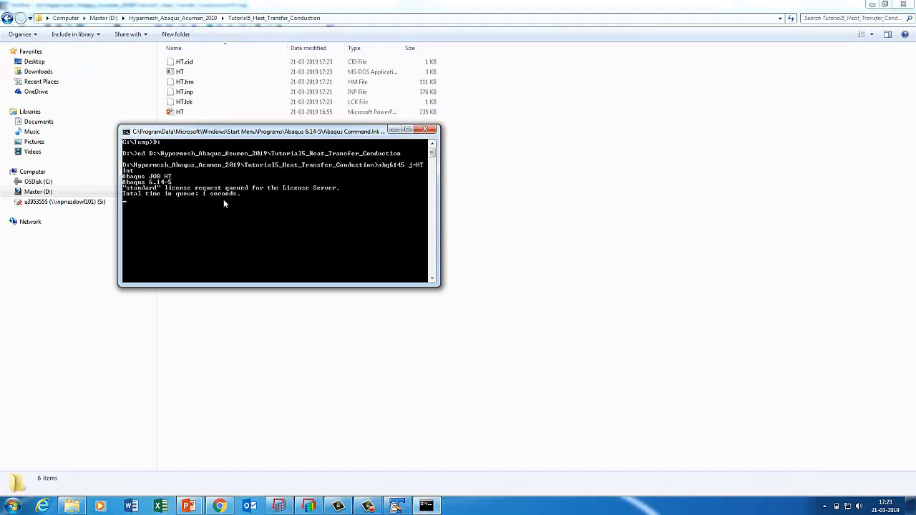
click(392, 130)
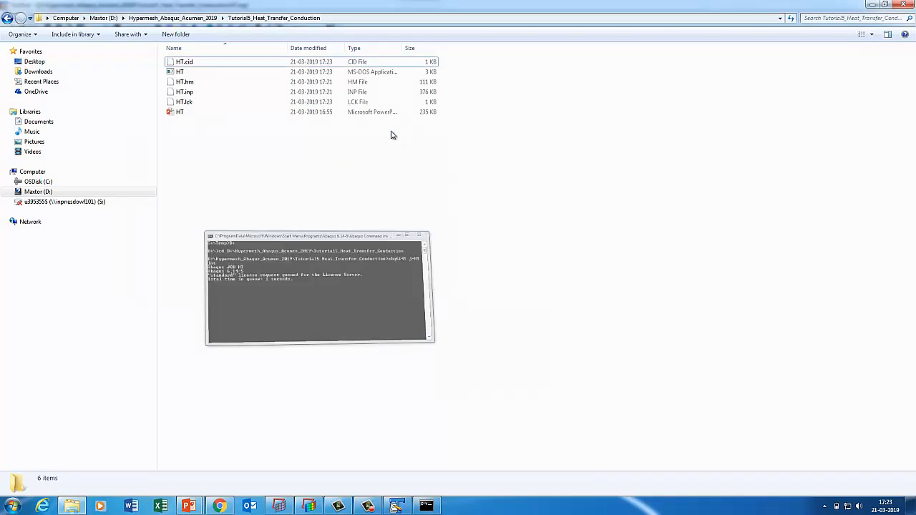
click(367, 506)
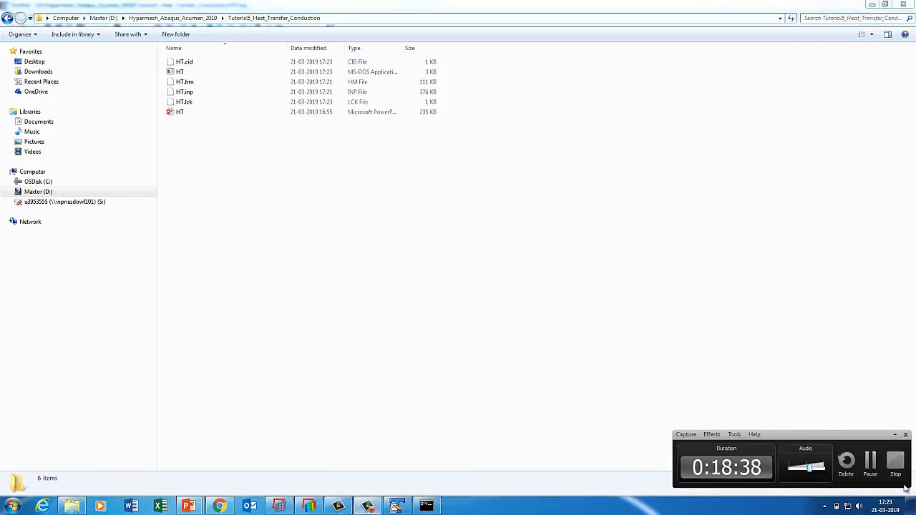
click(871, 468)
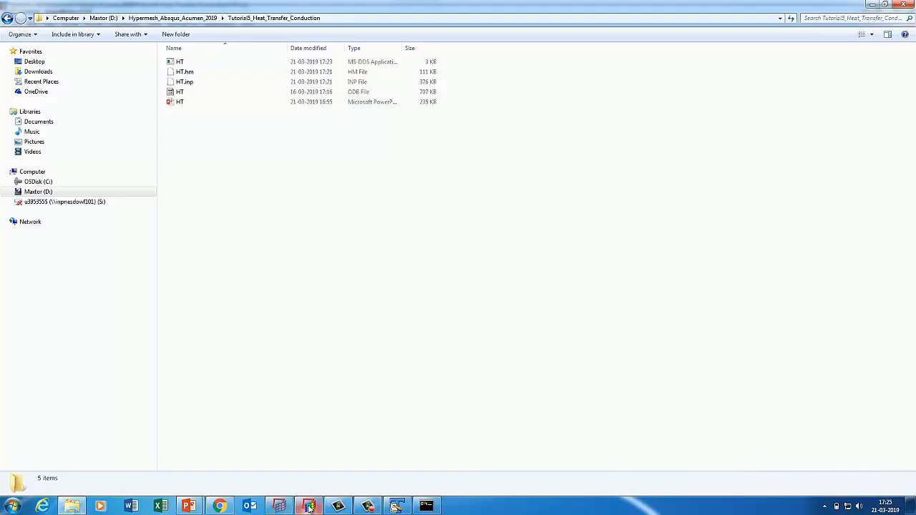
Step: Switch to HyperView and load HT.odb from the Tutorial5_Heat_Transfer_Conduction folder as both model and results
click(309, 506)
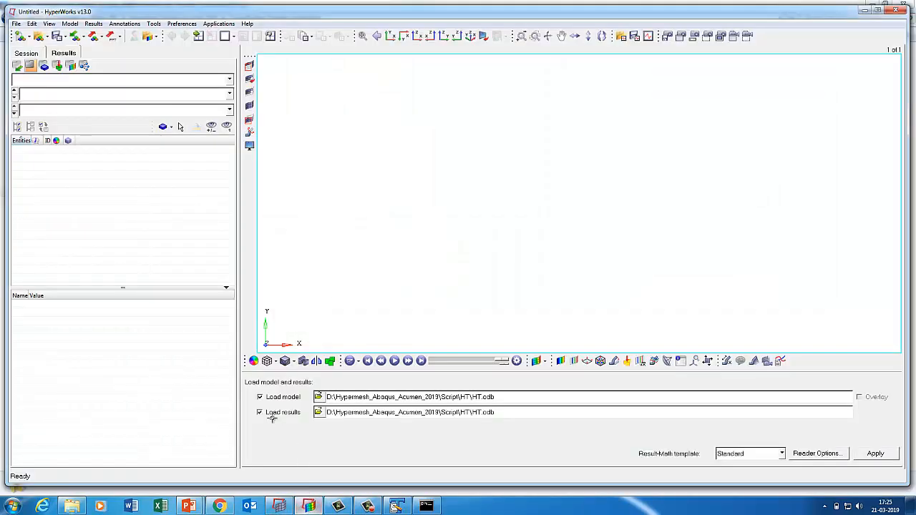
click(319, 397)
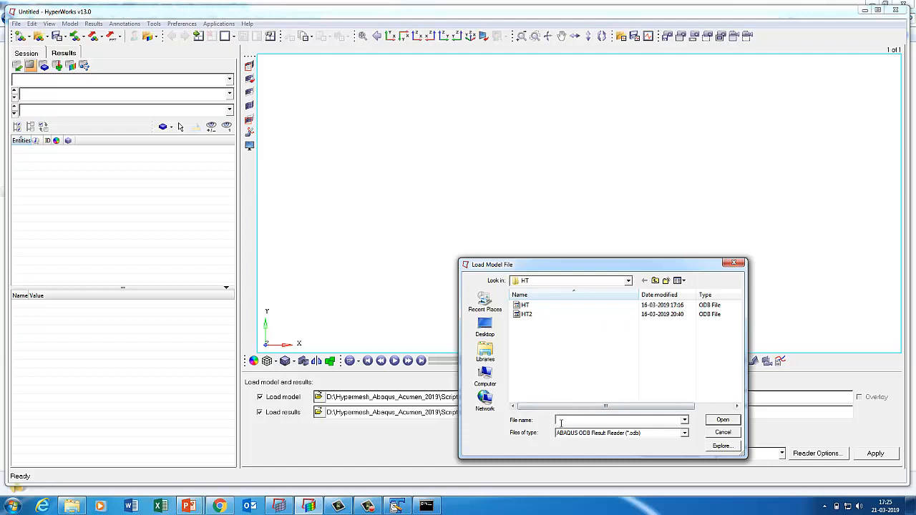
key(ctrl+v)
key(Return)
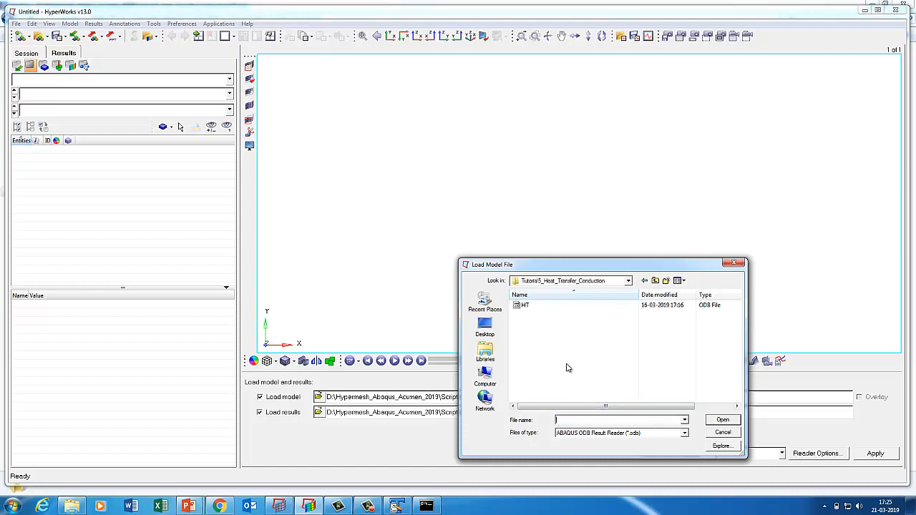
double_click(518, 308)
click(870, 453)
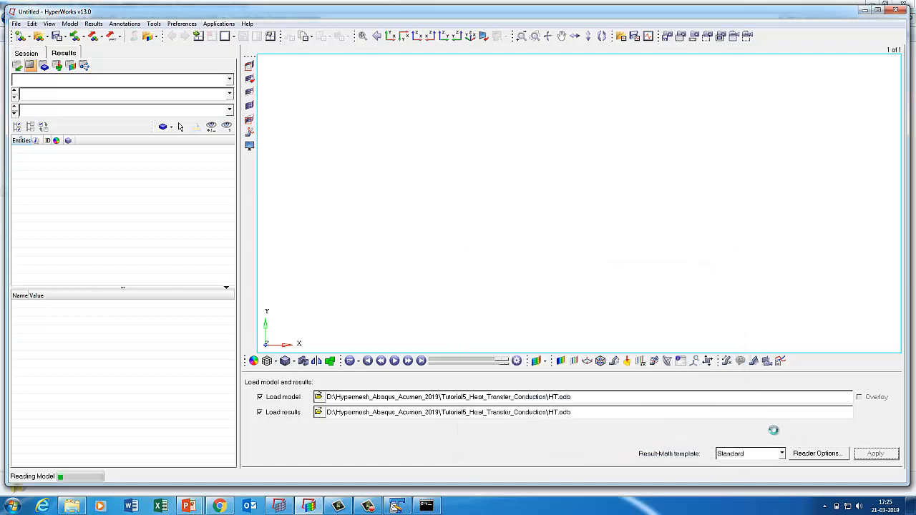
Step: Select the result increment with step time 1.000 and orient the wall to the YZ plane view
click(128, 111)
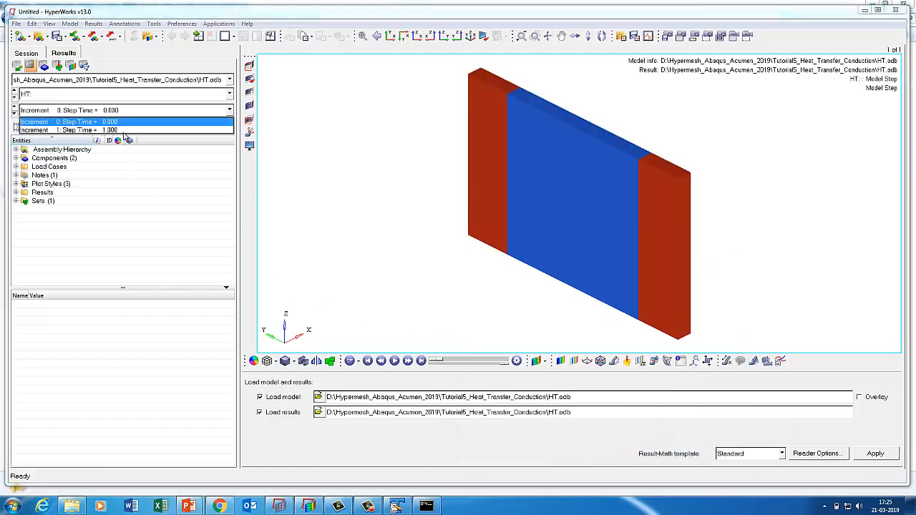
click(133, 126)
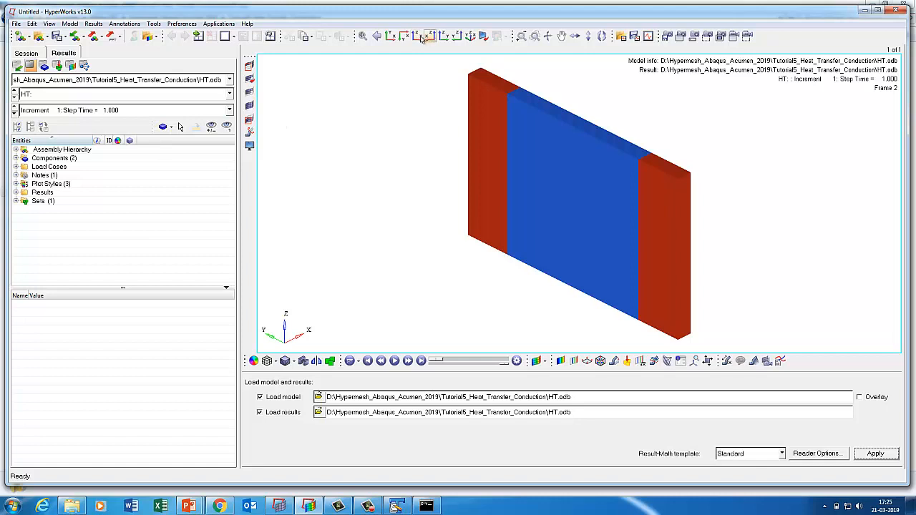
click(445, 37)
click(446, 38)
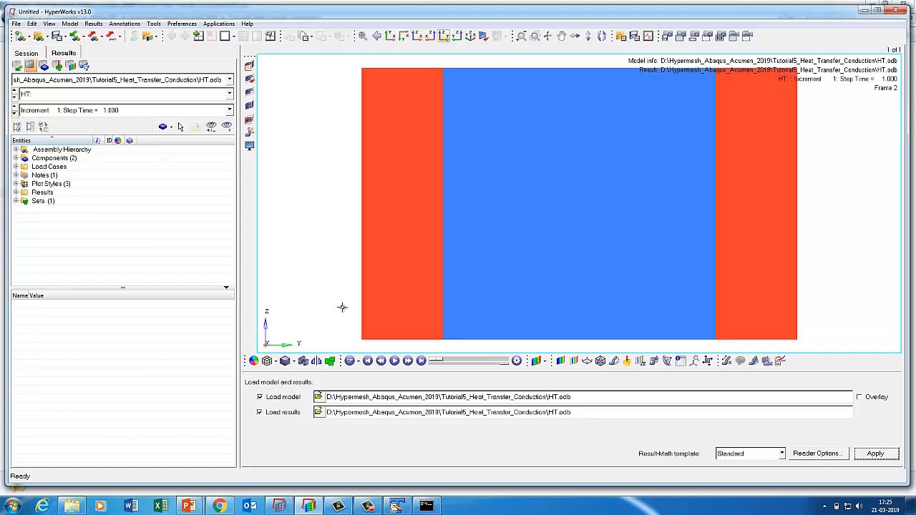
Step: Contour the wall with NT11 nodal temperature as a scalar value and display shaded elements with feature lines
click(561, 362)
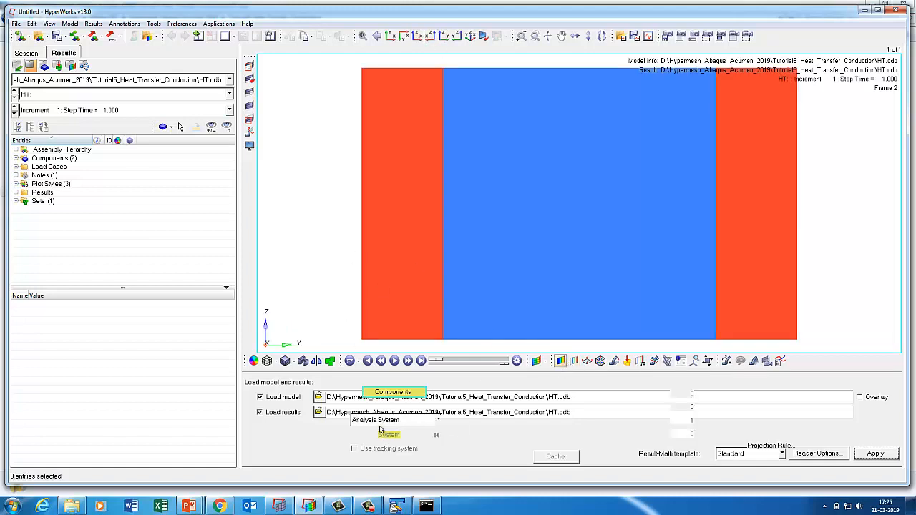
click(284, 393)
click(279, 420)
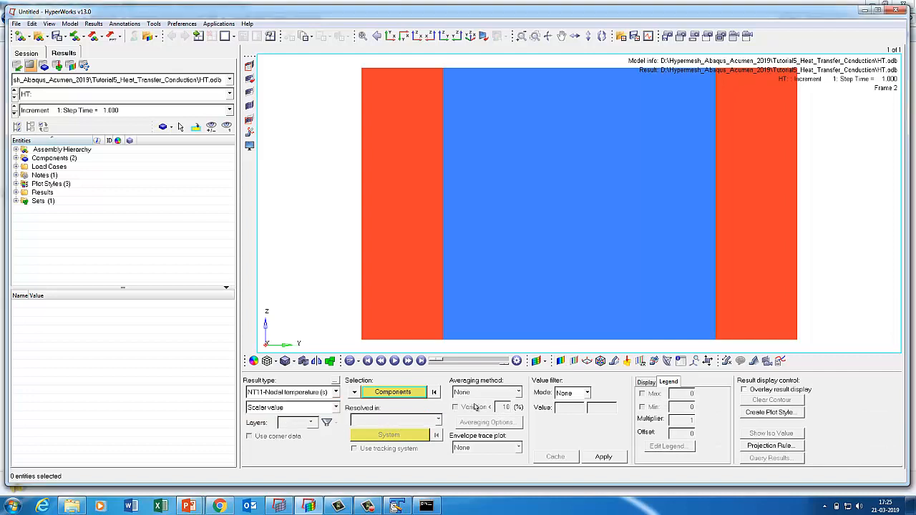
click(594, 459)
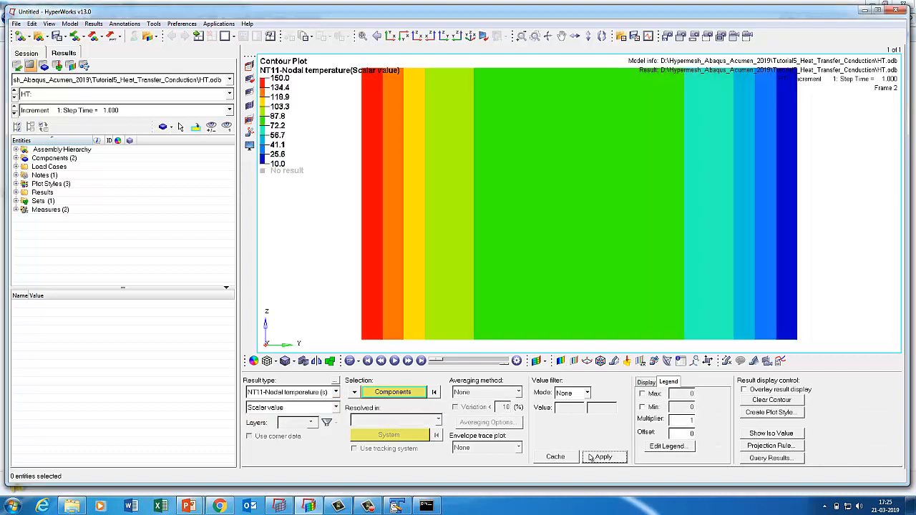
click(566, 395)
click(565, 402)
click(286, 361)
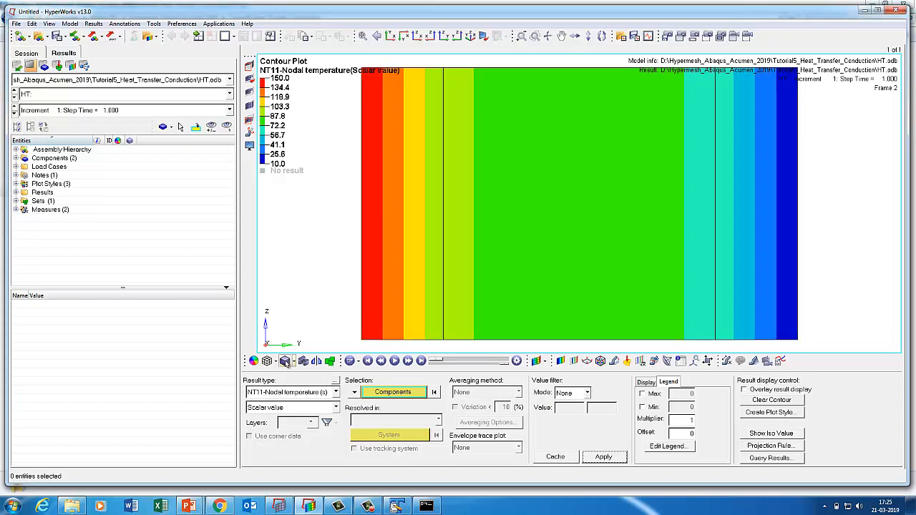
click(588, 152)
Step: Split the page into two side-by-side windows and set the second window to an XY plot
click(229, 36)
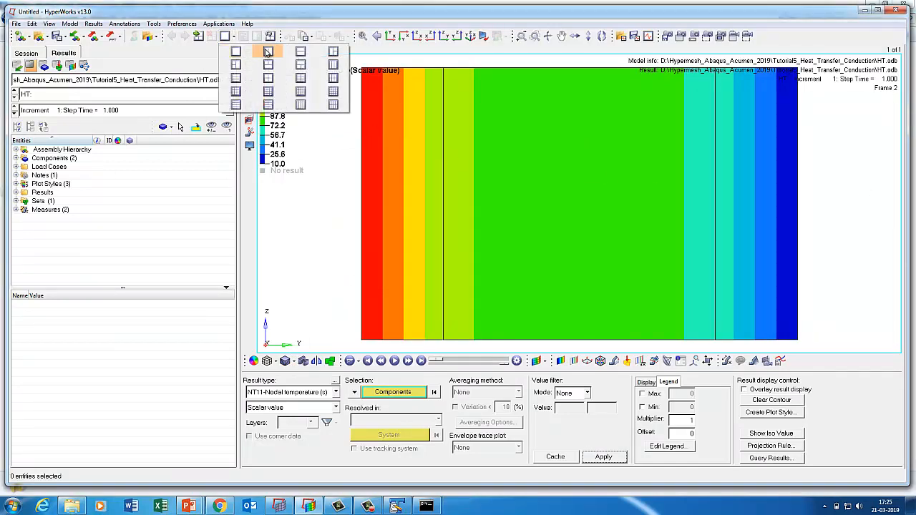
click(267, 52)
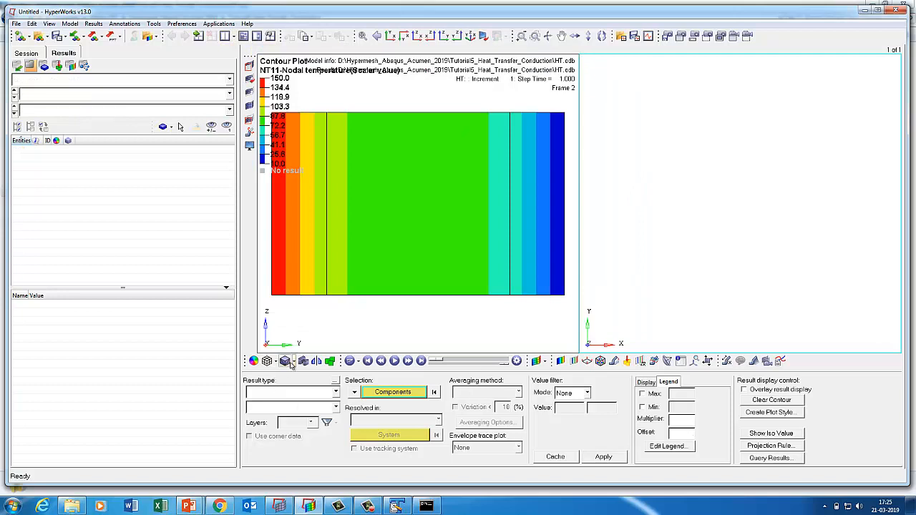
click(541, 361)
click(565, 403)
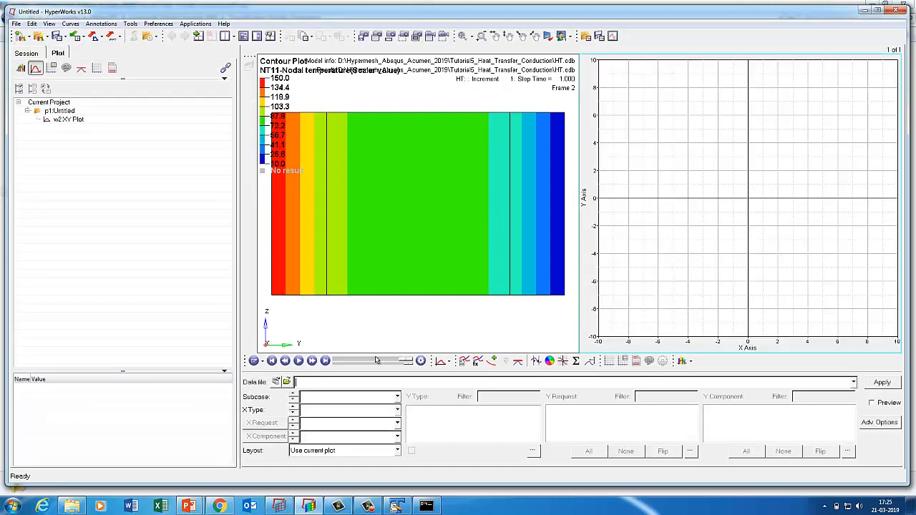
Step: Add a new measure group of type Node Path in the temperature contour window
click(463, 332)
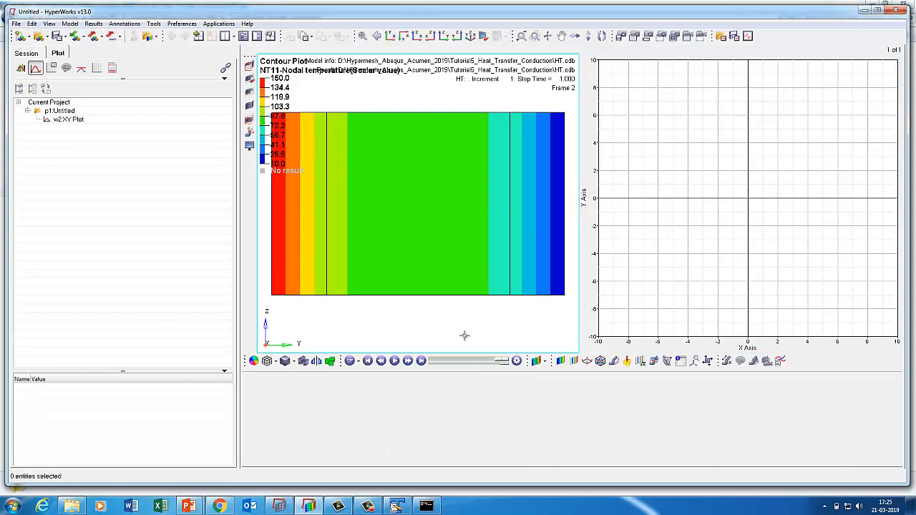
click(725, 362)
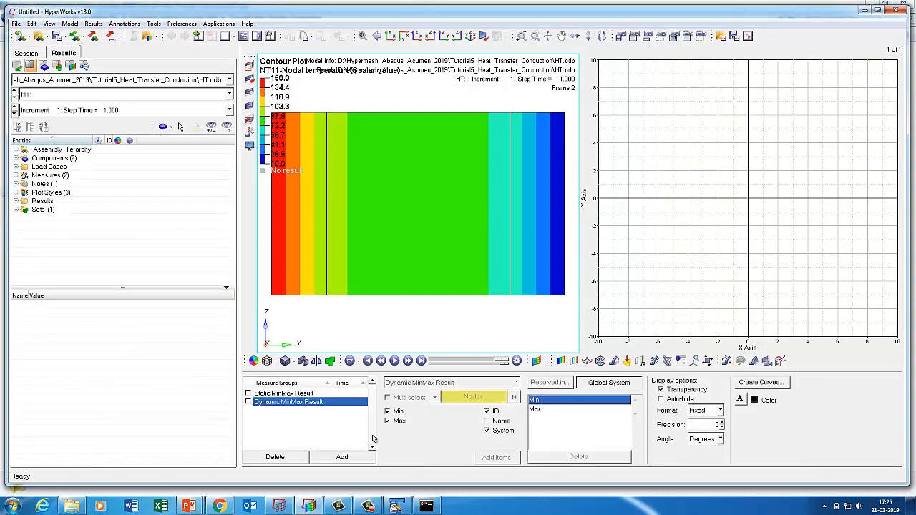
click(333, 458)
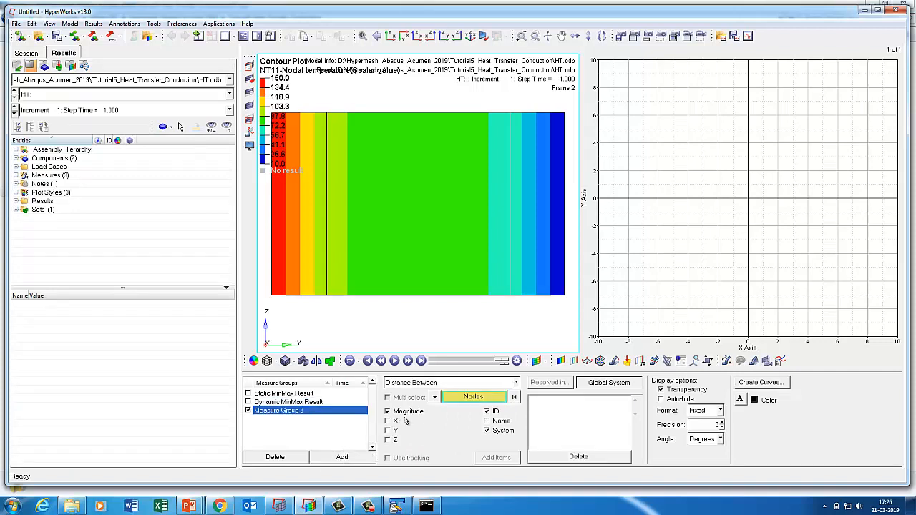
click(430, 383)
scroll(520, 419, down, 2)
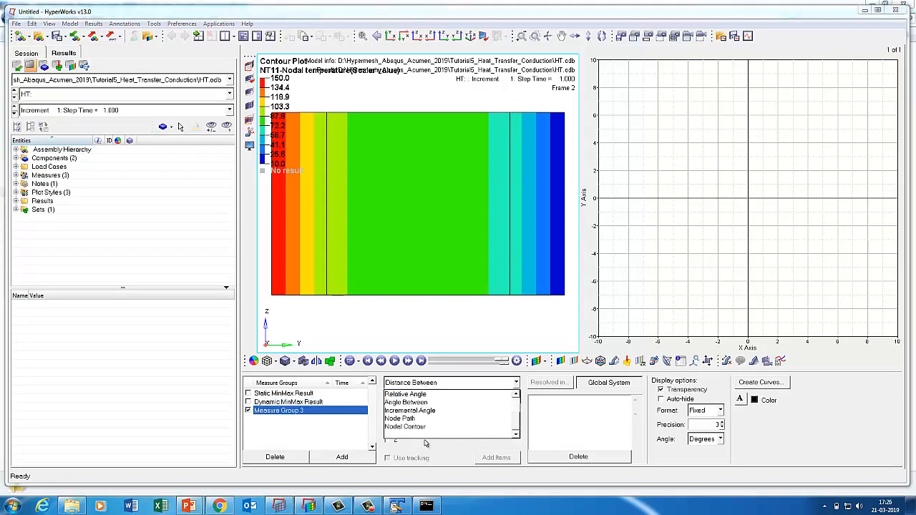
click(410, 421)
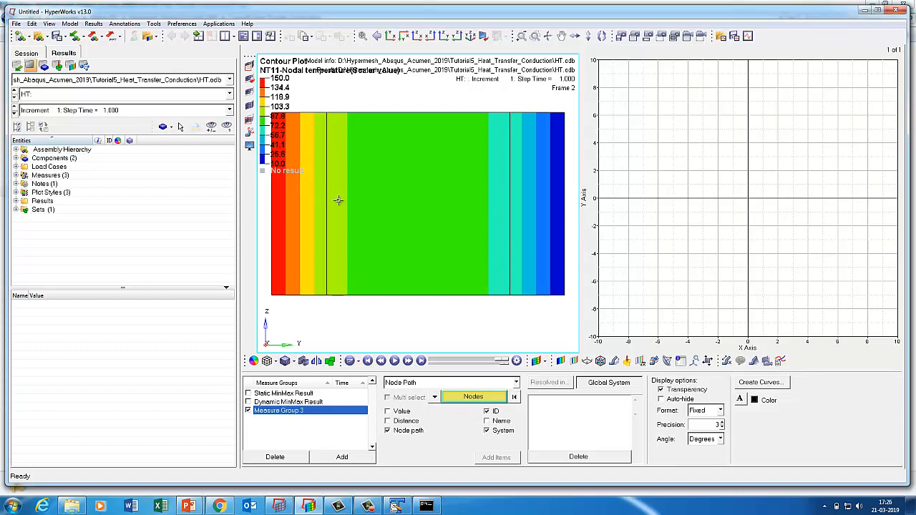
Step: Display the wall as shaded elements with mesh lines
ctrl+drag(338, 201, 470, 249)
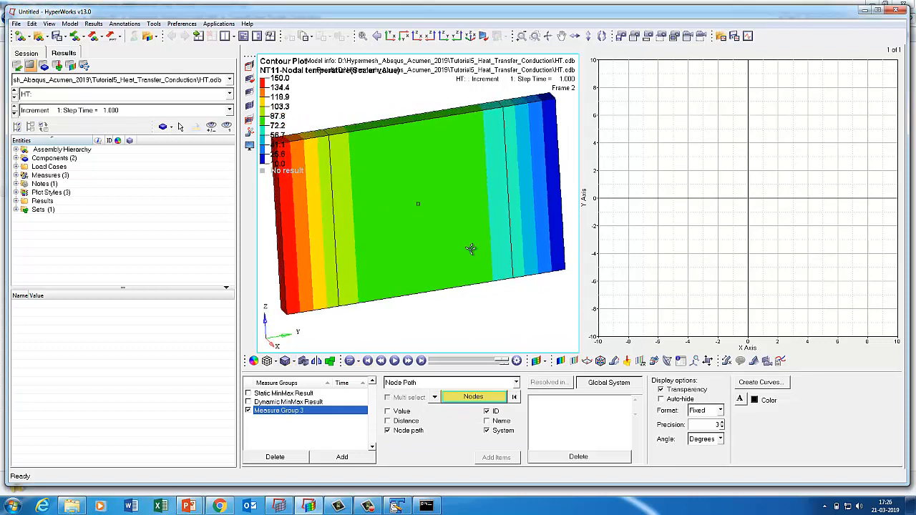
click(296, 365)
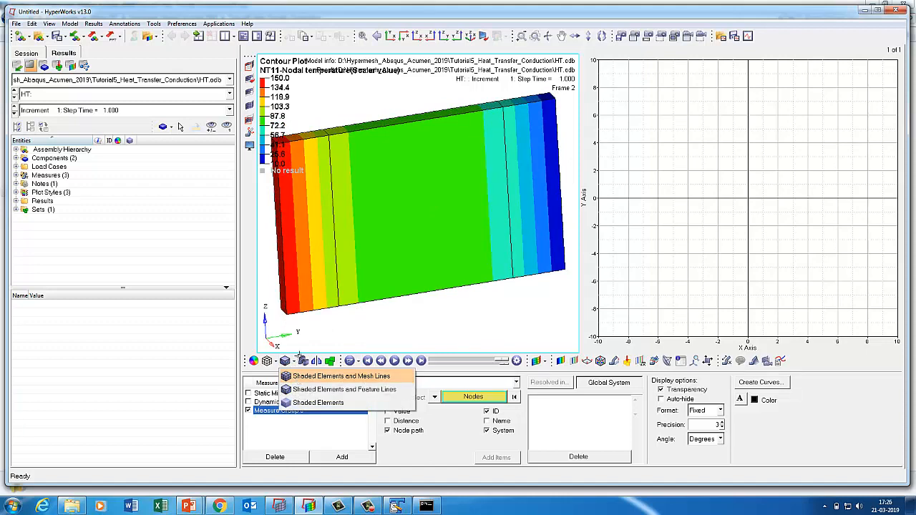
click(322, 374)
Step: Define the node path along the wall's upper front edge from hot corner node 118 to cold corner node 340
ctrl+middle_drag(343, 166, 279, 173)
ctrl+right_drag(440, 237, 441, 268)
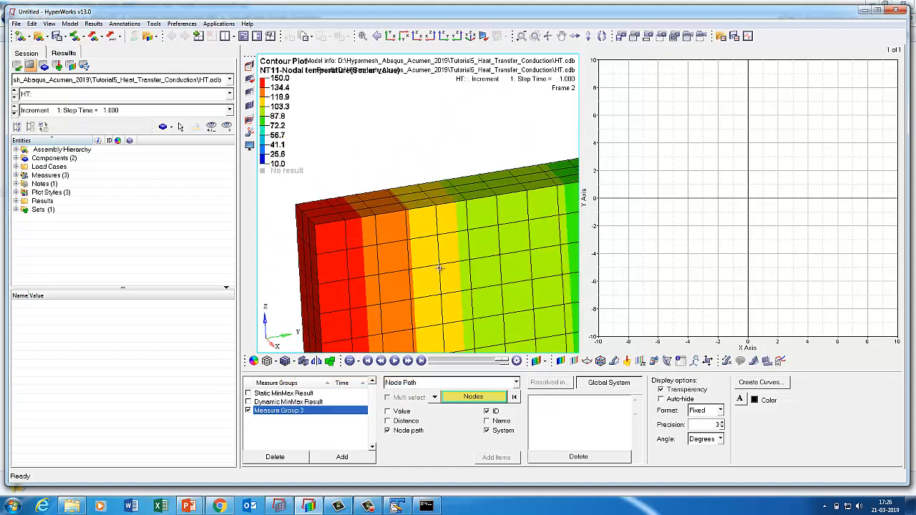
click(315, 225)
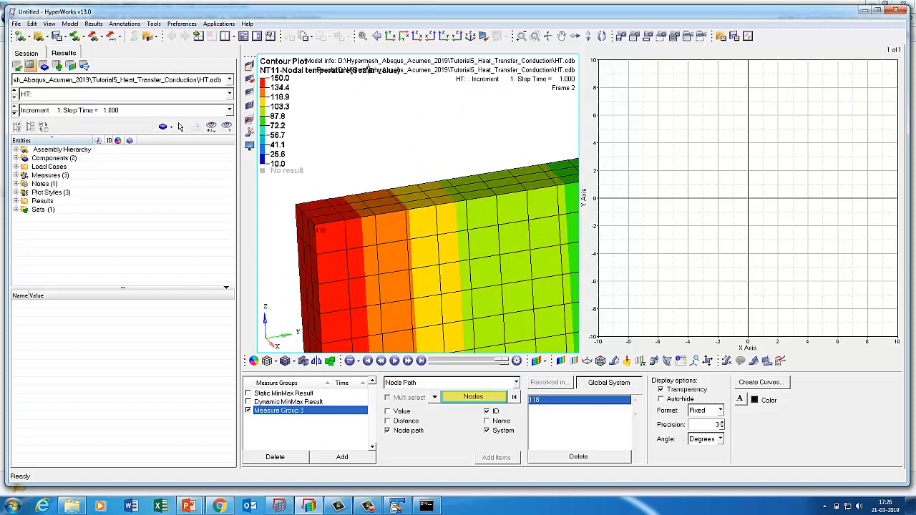
click(363, 36)
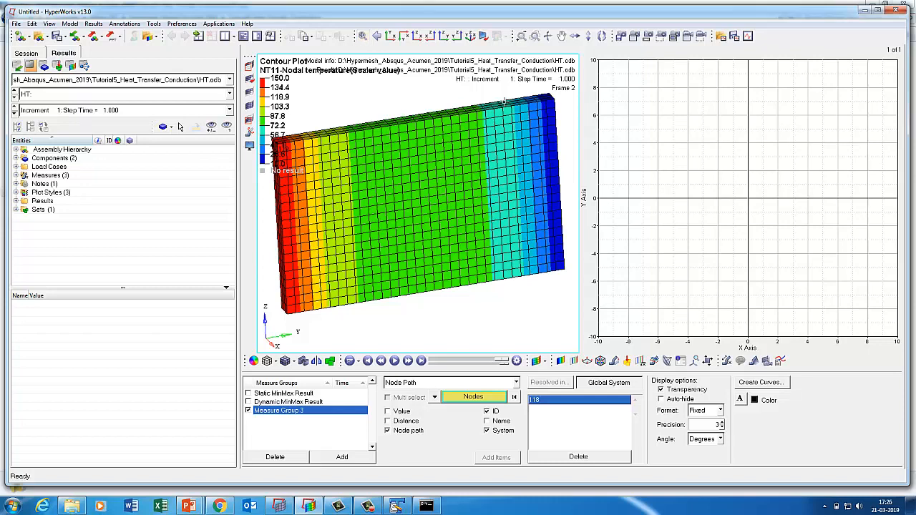
scroll(516, 141, up, 3)
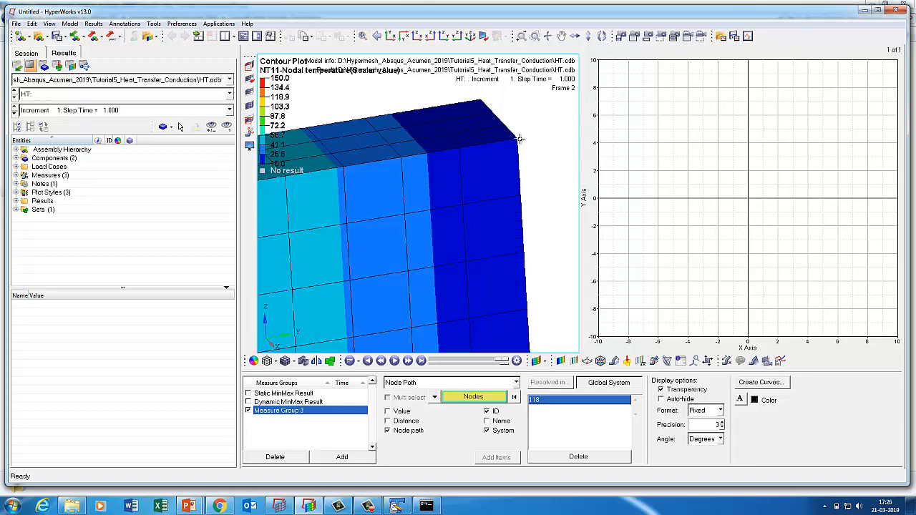
click(517, 140)
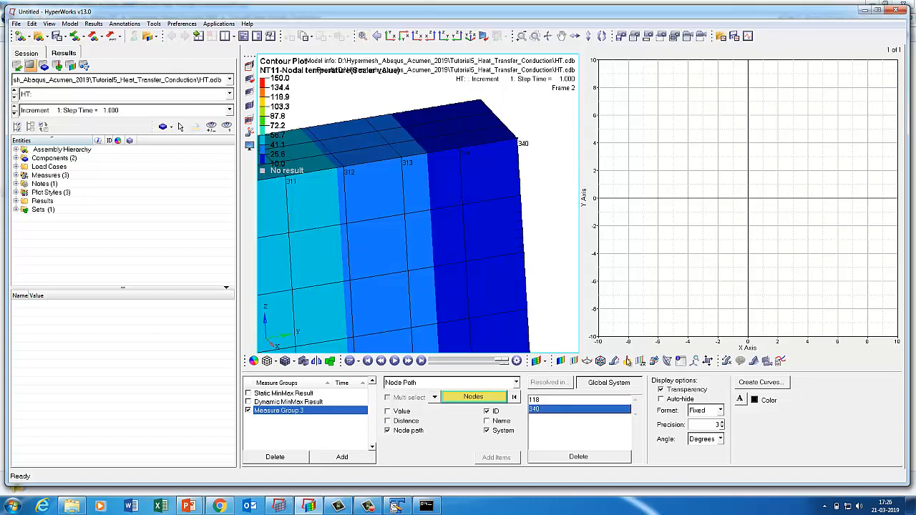
Step: Create a curve of Value against Distance from the node path on the existing plot in Window 2
click(780, 383)
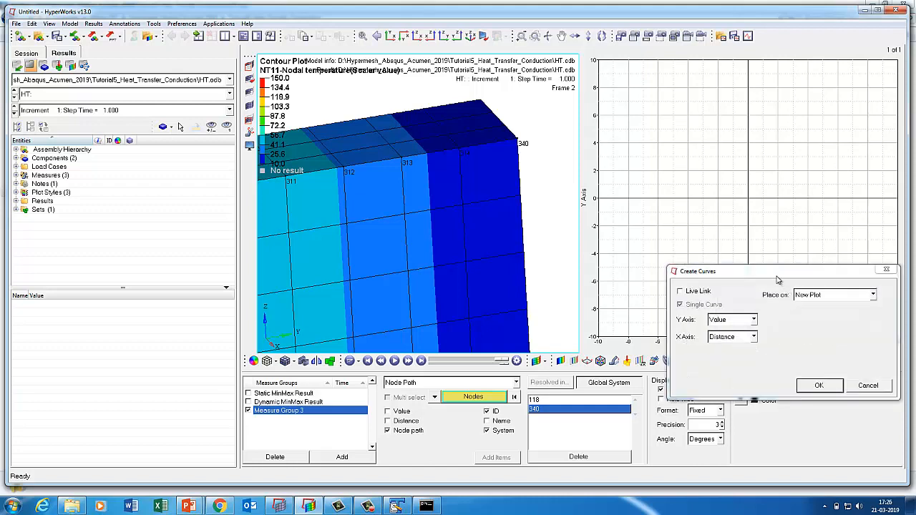
drag(780, 269, 651, 281)
click(672, 305)
click(675, 323)
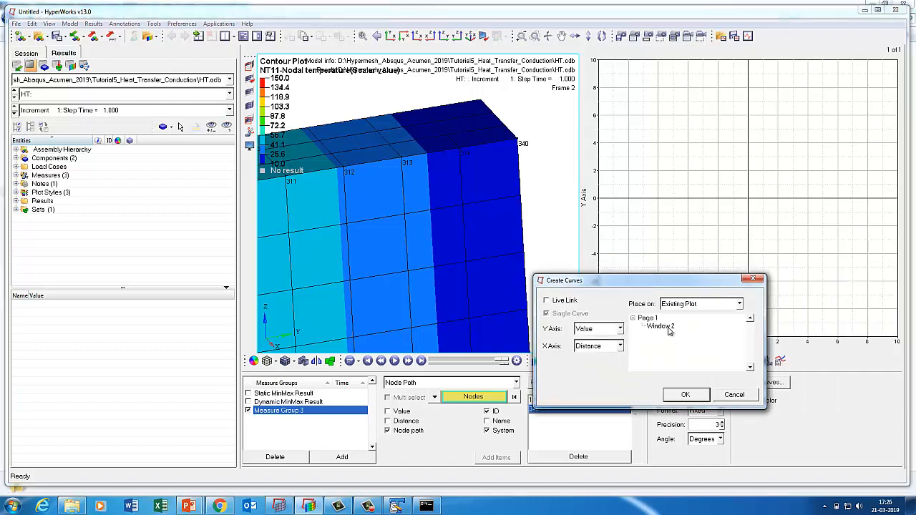
click(670, 327)
click(685, 396)
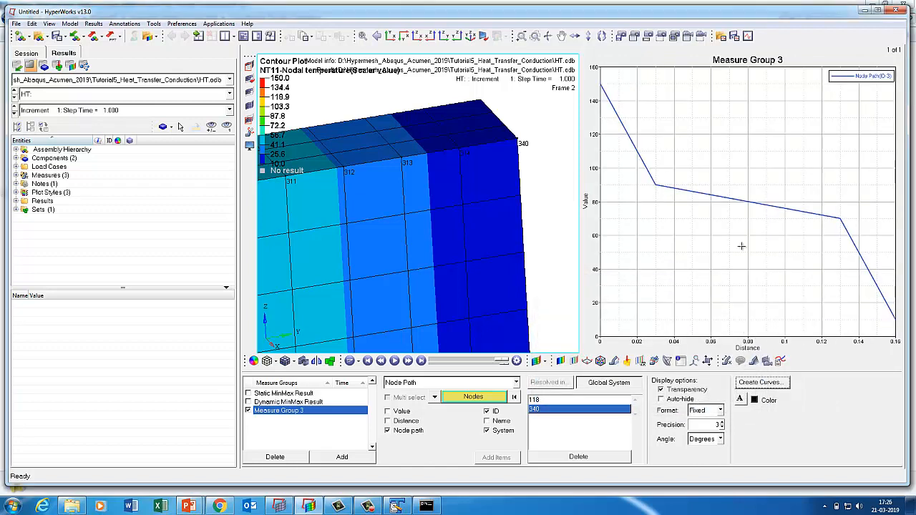
Step: Expand the curve plot to fill the page and label its vertical axis "Temp (deg.C)"
click(730, 136)
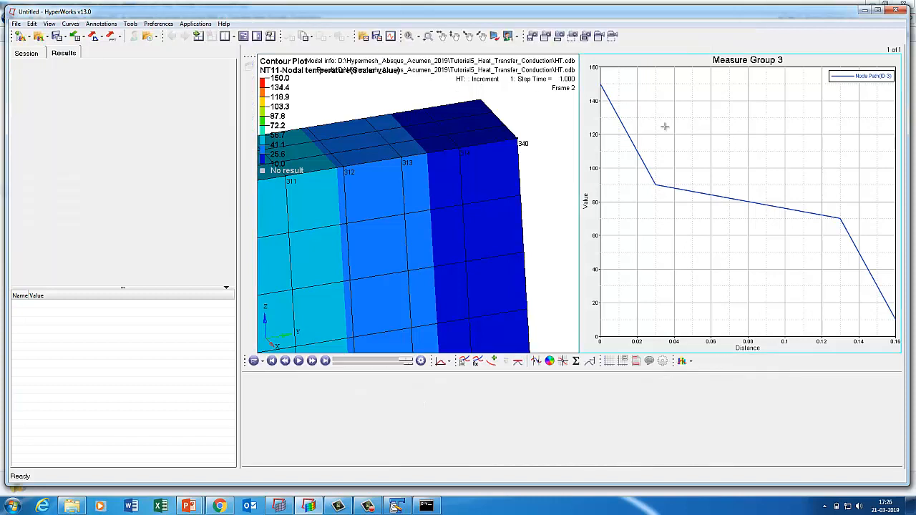
click(244, 37)
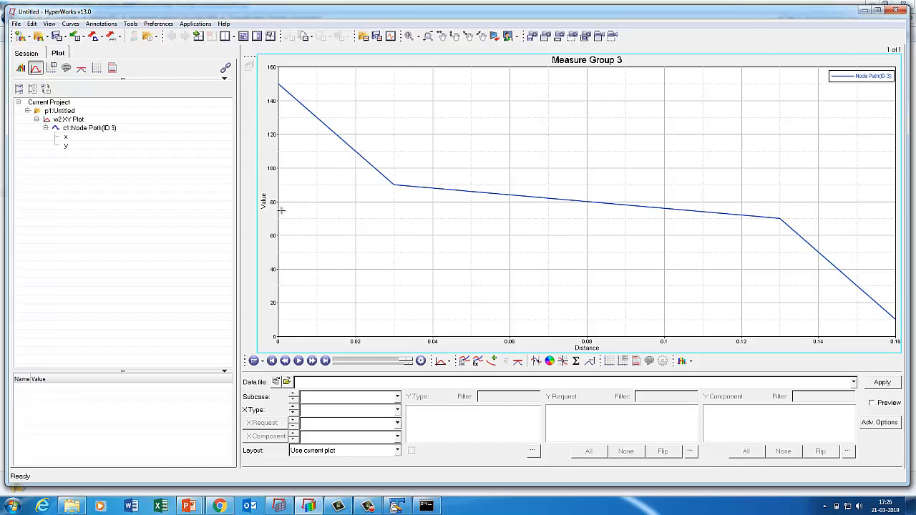
double_click(279, 259)
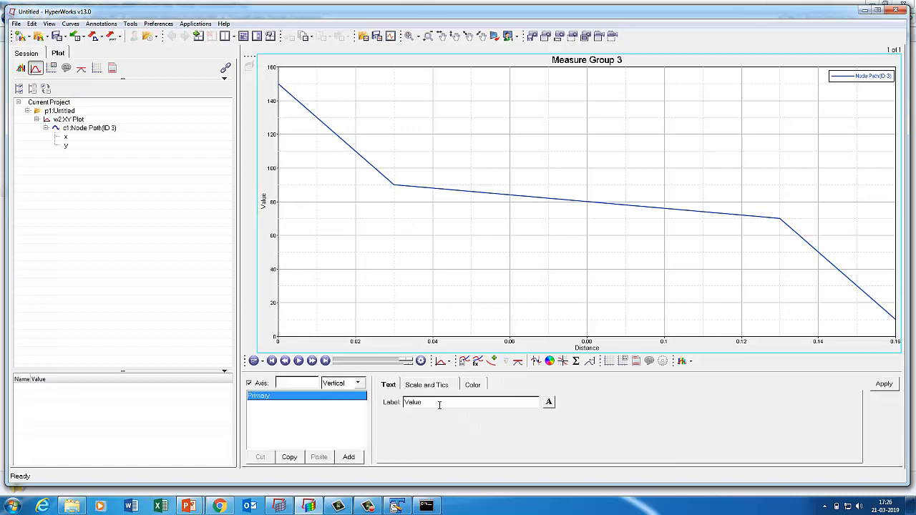
drag(433, 402, 384, 402)
text(Temp)
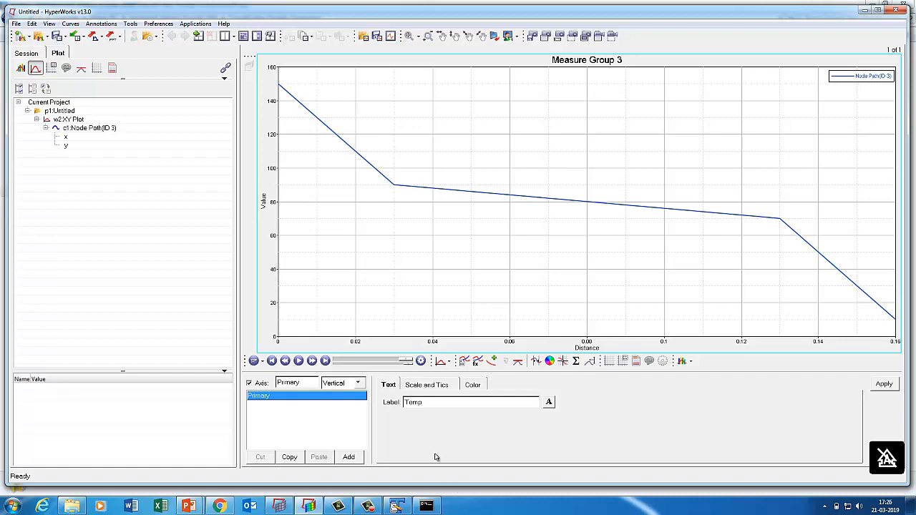
text( (de)
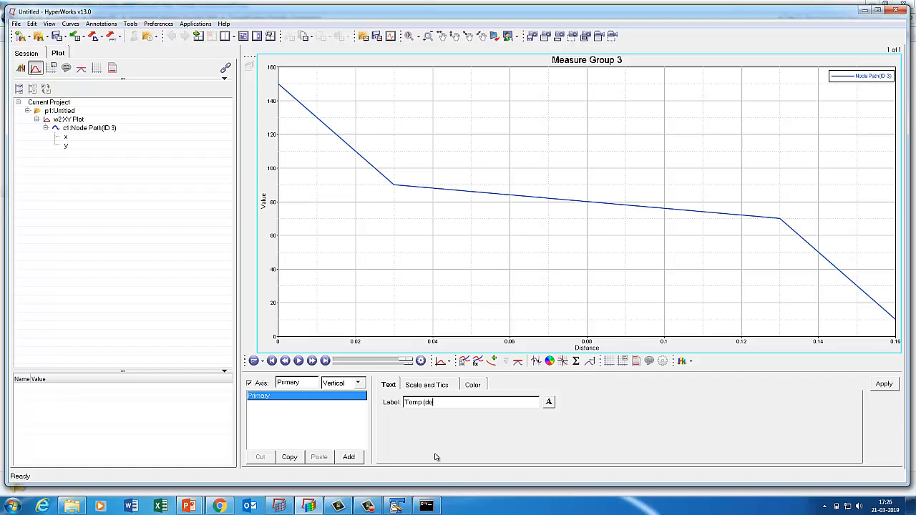
text(C)
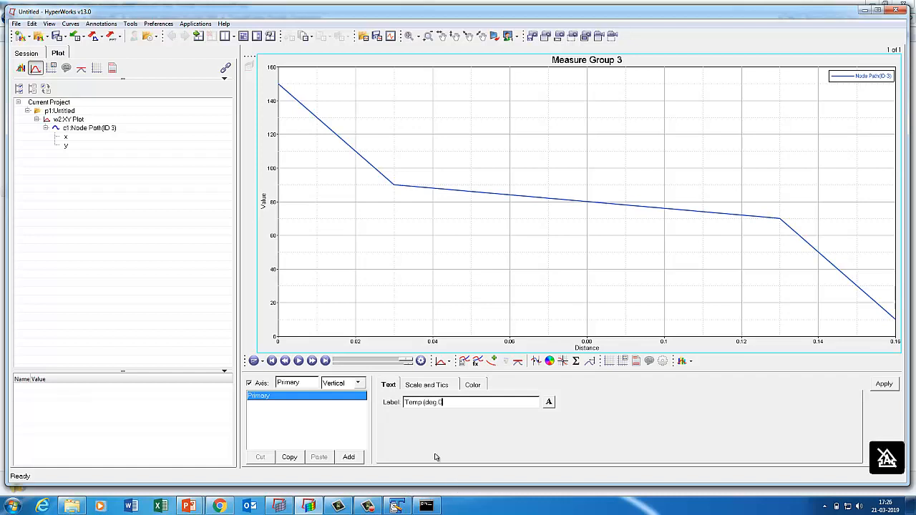
text())
key(Return)
Step: Set the vertical axis label's font to bold, size 12
click(548, 402)
click(605, 163)
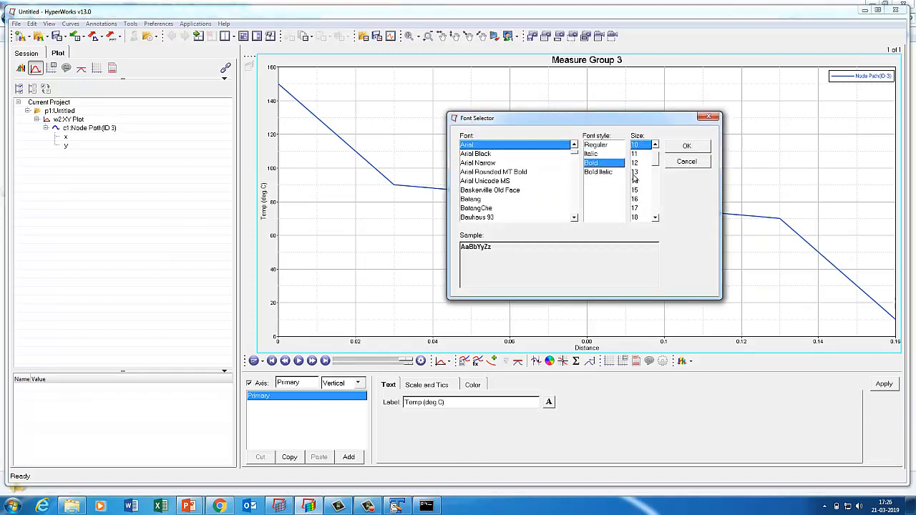
click(634, 163)
click(686, 146)
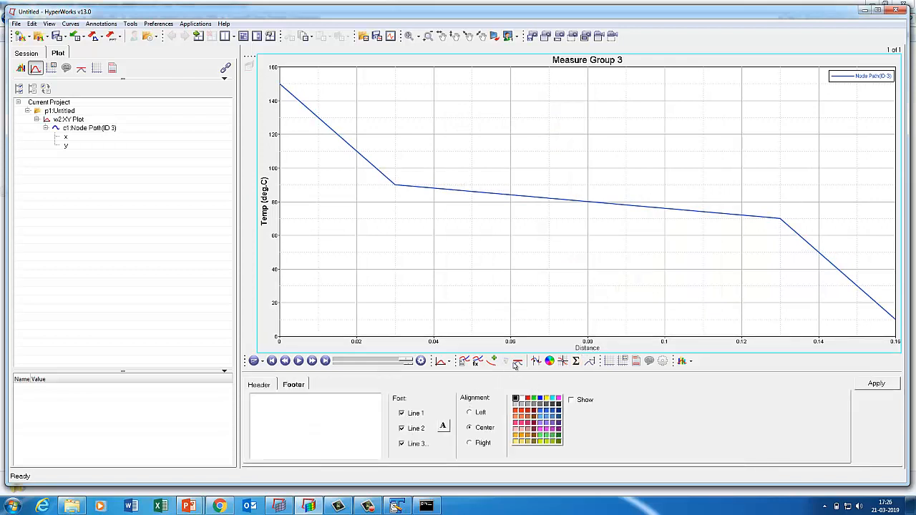
Step: Apply the thickest line weight to the node path temperature curve
click(516, 362)
click(550, 362)
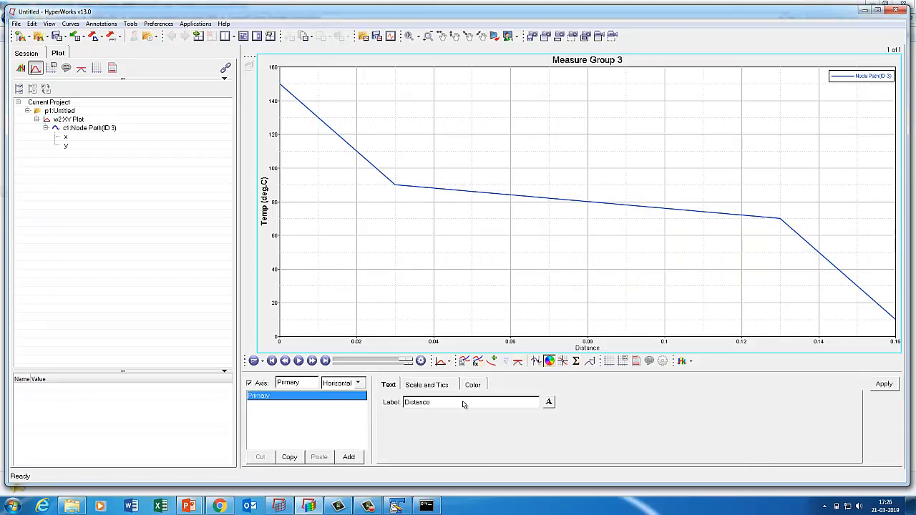
click(405, 440)
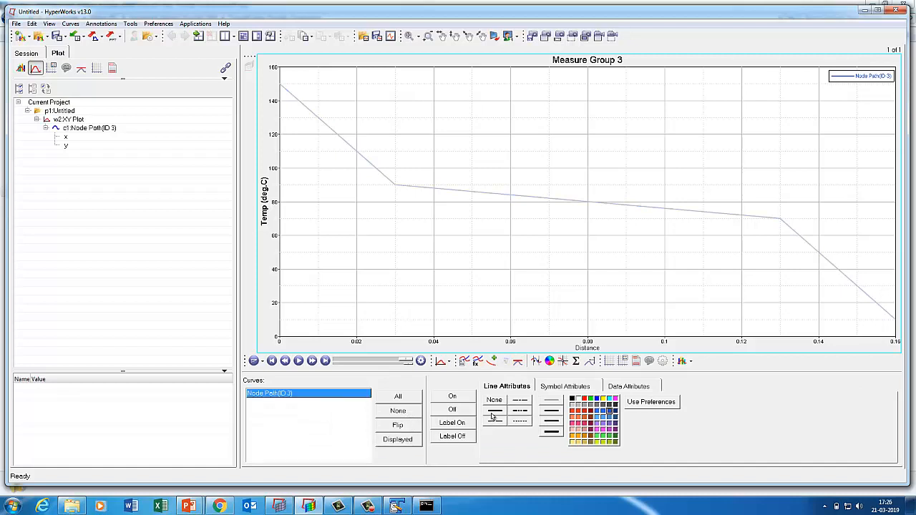
click(551, 431)
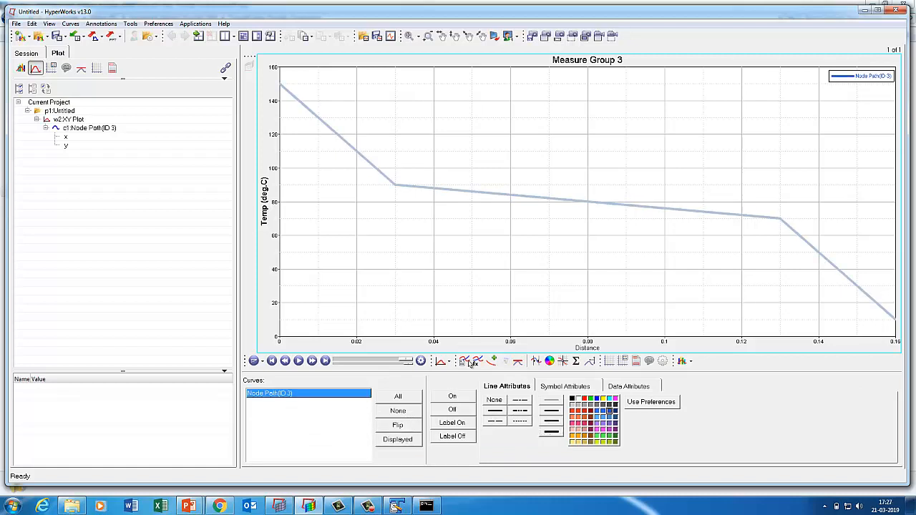
Step: Read the curve coordinates at the two bends where insulation and brick meet
click(516, 361)
click(563, 361)
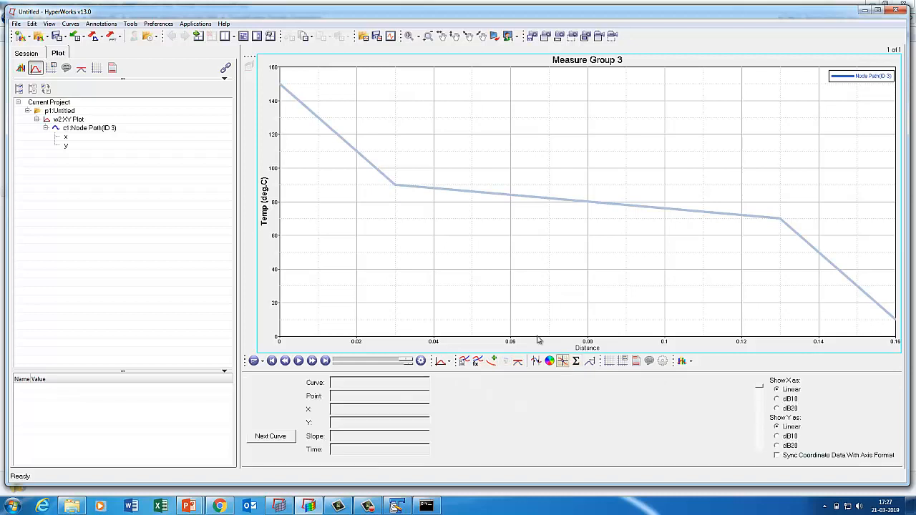
click(395, 185)
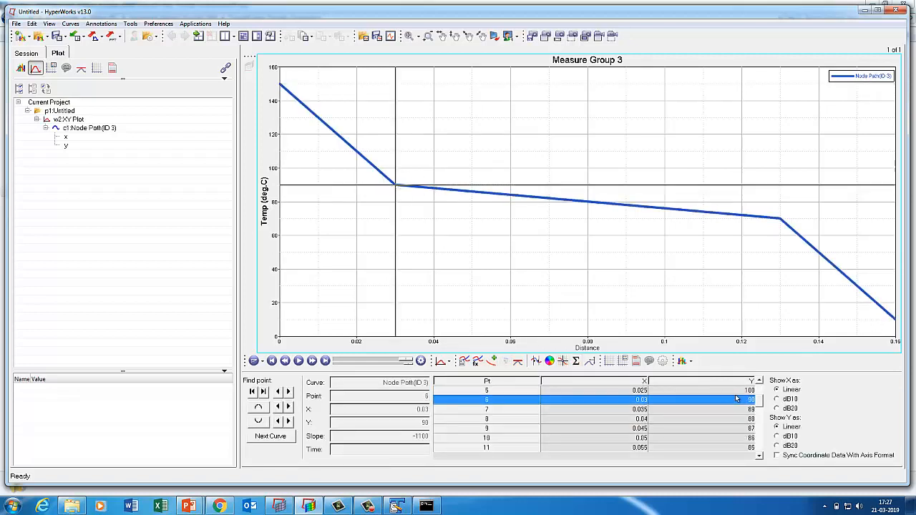
click(780, 219)
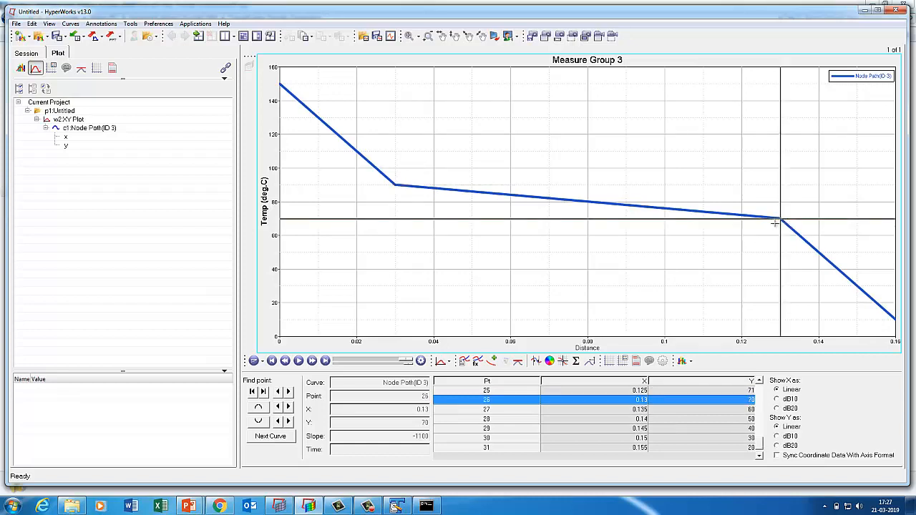
click(516, 363)
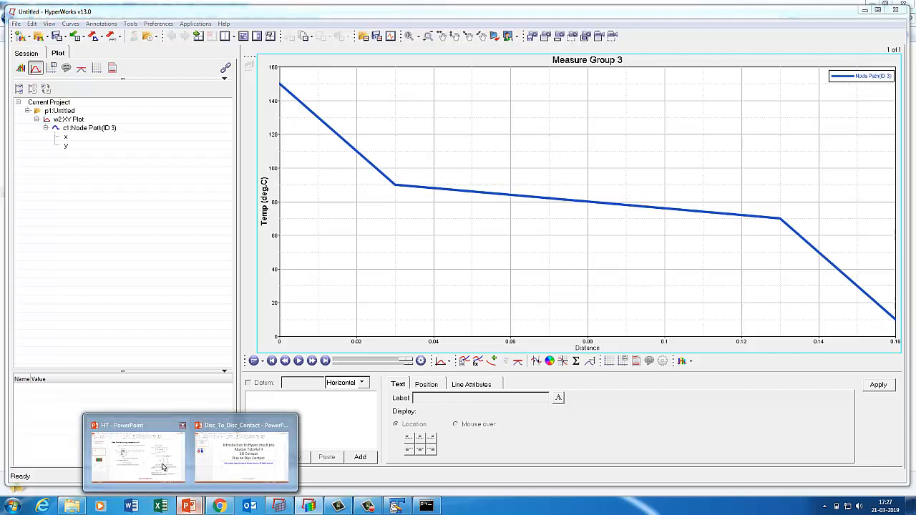
Step: Switch to the HT presentation in PowerPoint and view slide 2 with the analytical composite wall solution
click(194, 458)
click(111, 338)
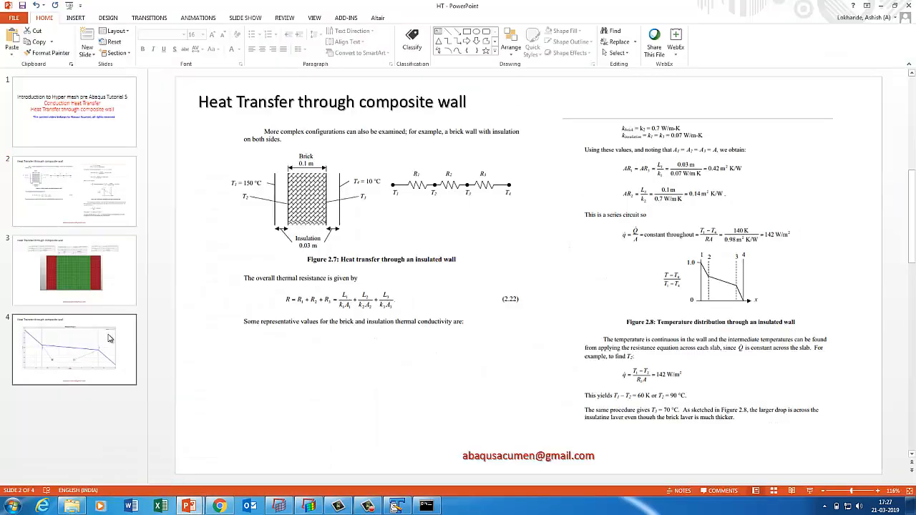
click(81, 194)
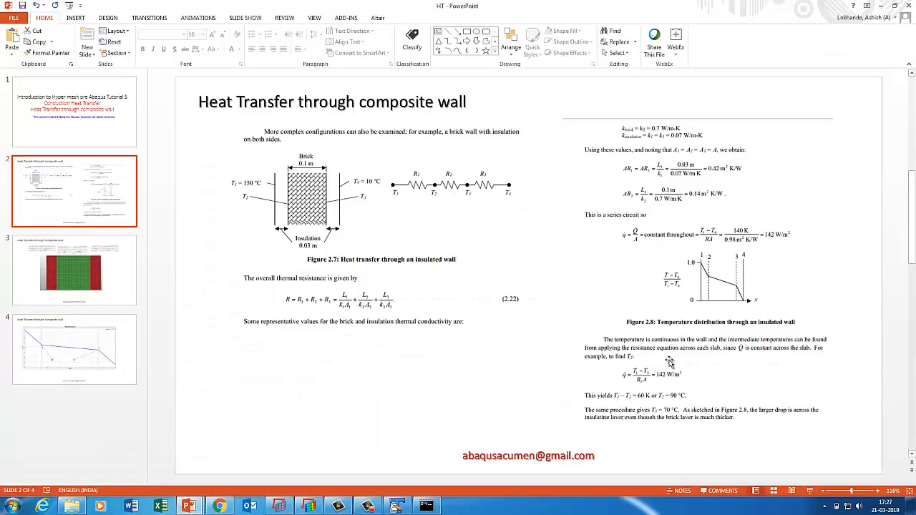